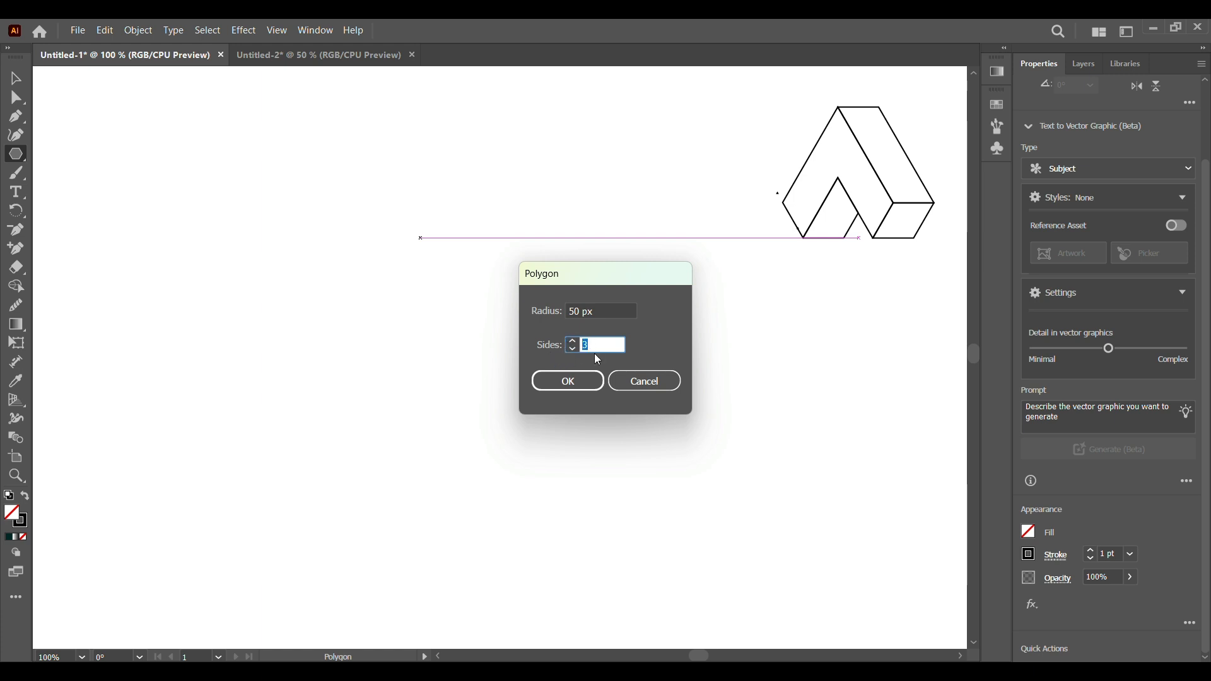
Create a three-sided polygon with a 50 px radius and enlarge it proportionally.
{"action": "left_click", "coordinate": [584, 381]}
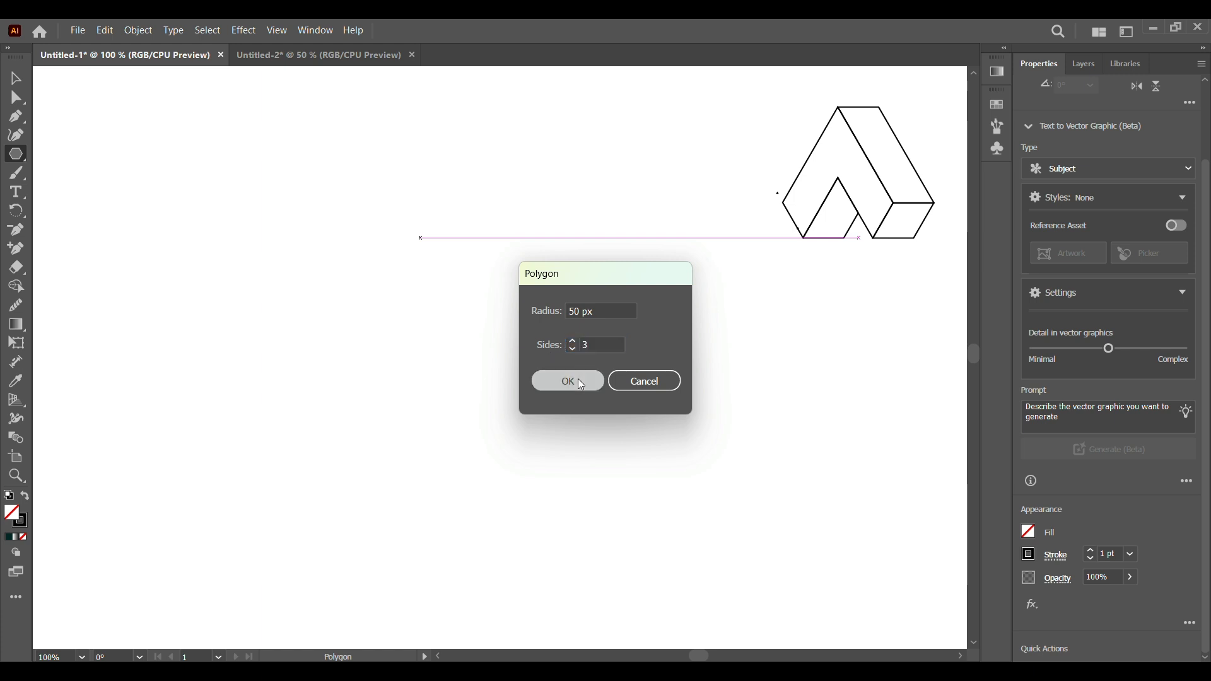
{"action": "left_click", "coordinate": [13, 81]}
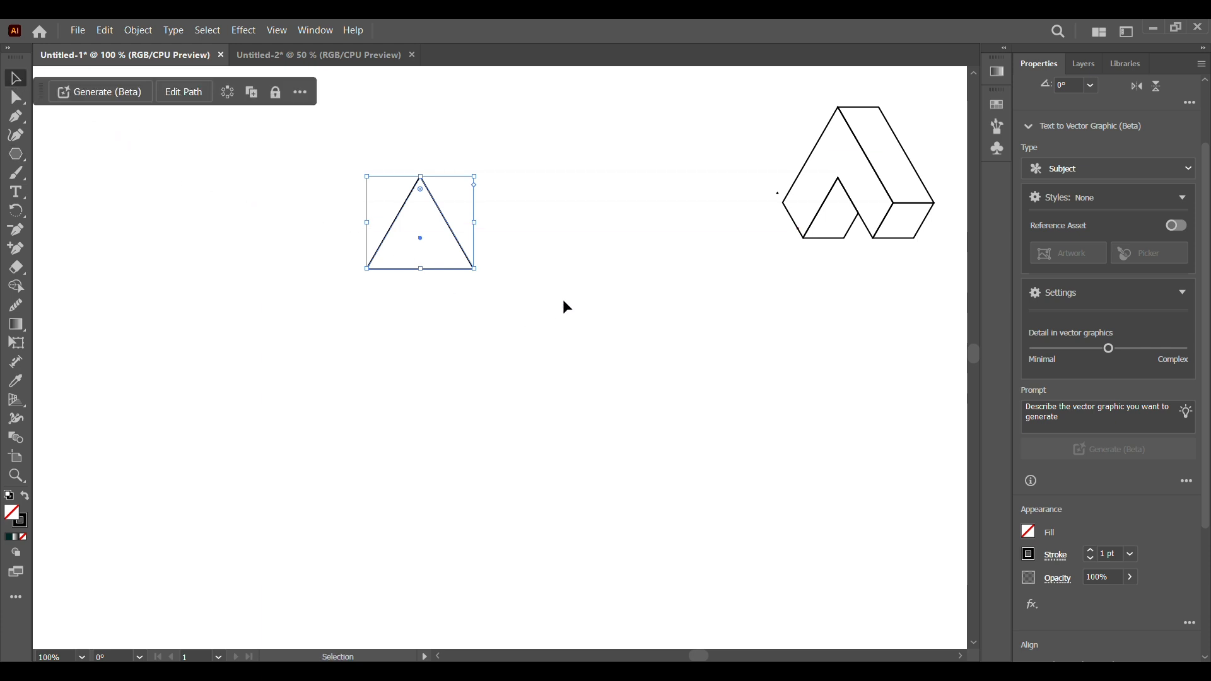
{"action": "left_click", "coordinate": [486, 280]}
{"action": "left_click", "coordinate": [473, 273]}
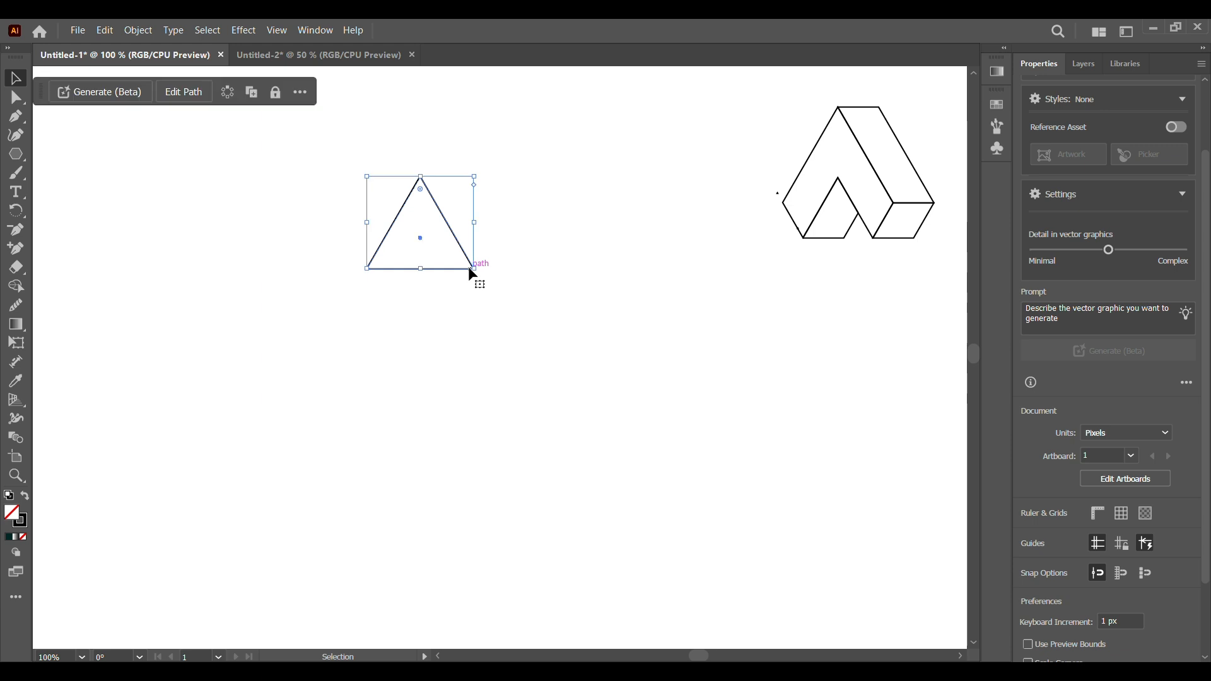
{"action": "left_click_drag", "start_coordinate": [477, 270], "coordinate": [515, 303]}
{"action": "scroll", "coordinate": [1101, 525], "scroll_direction": "down", "scroll_amount": 3}
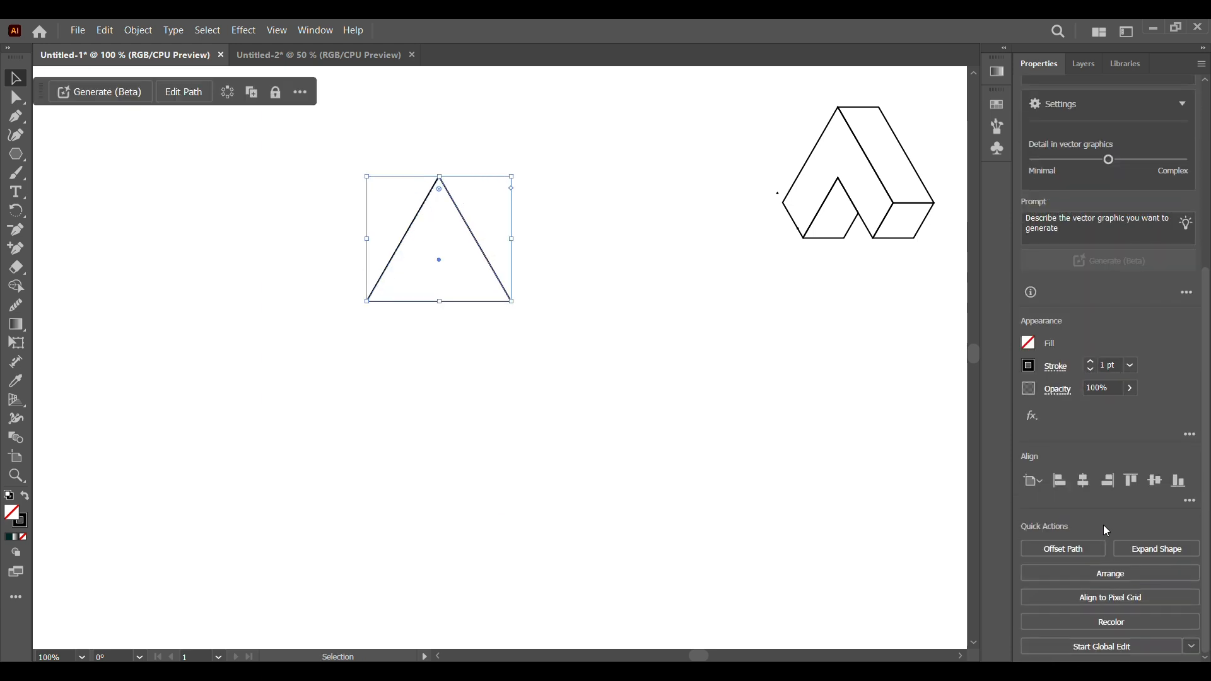
Center the triangle horizontally on the artboard and set its stroke weight to 0,01 pt.
{"action": "left_click", "coordinate": [1084, 483]}
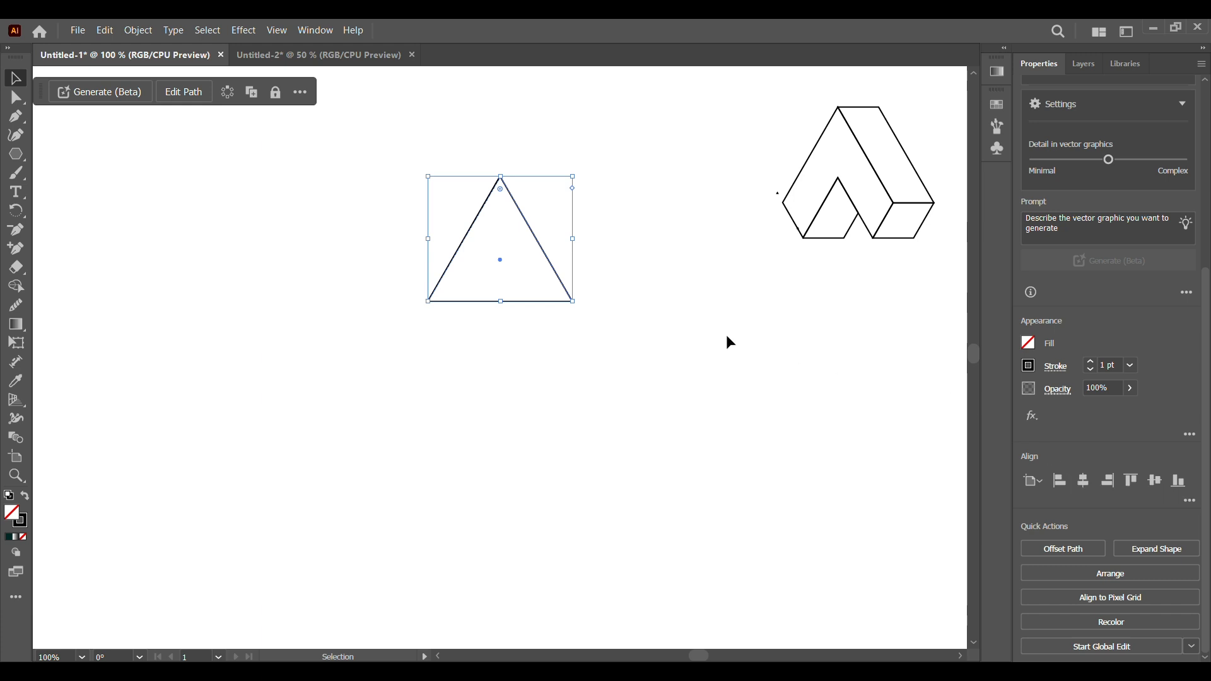
{"action": "left_click", "coordinate": [1103, 365]}
{"action": "type", "text": "0.0"}
{"action": "key", "text": "Return"}
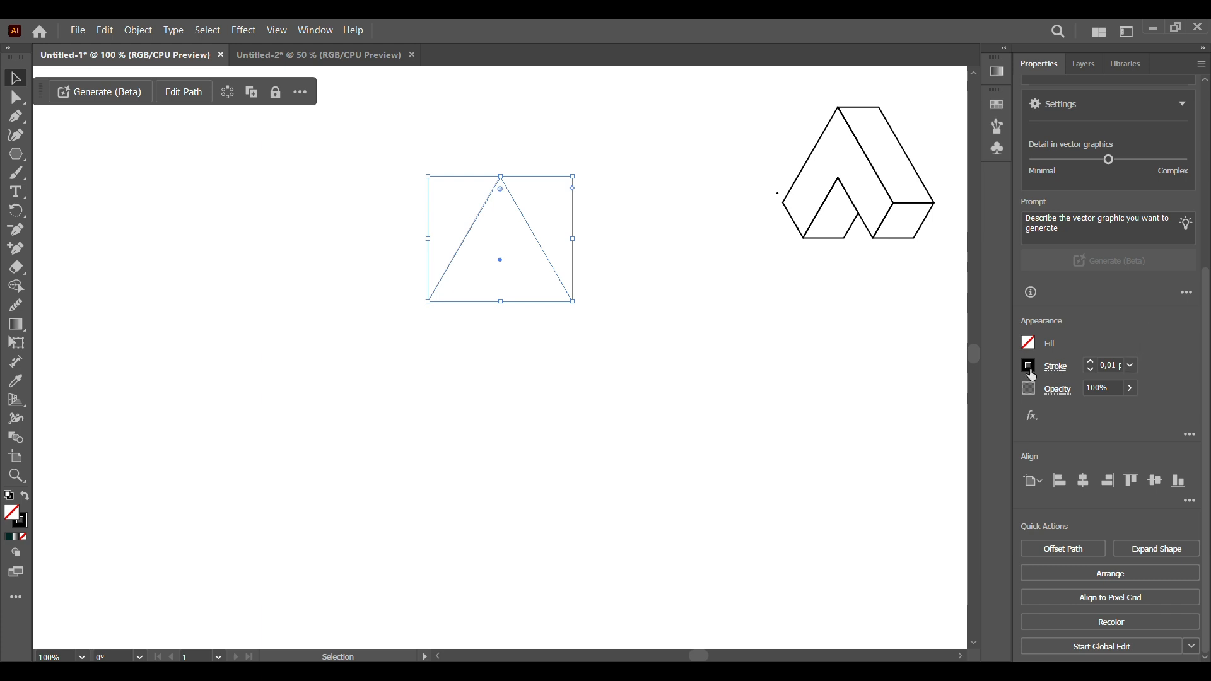
Enlarge the triangle further around its vertical axis and place a copy straight below, its apex overlapping the original's base.
{"action": "left_click", "coordinate": [600, 368]}
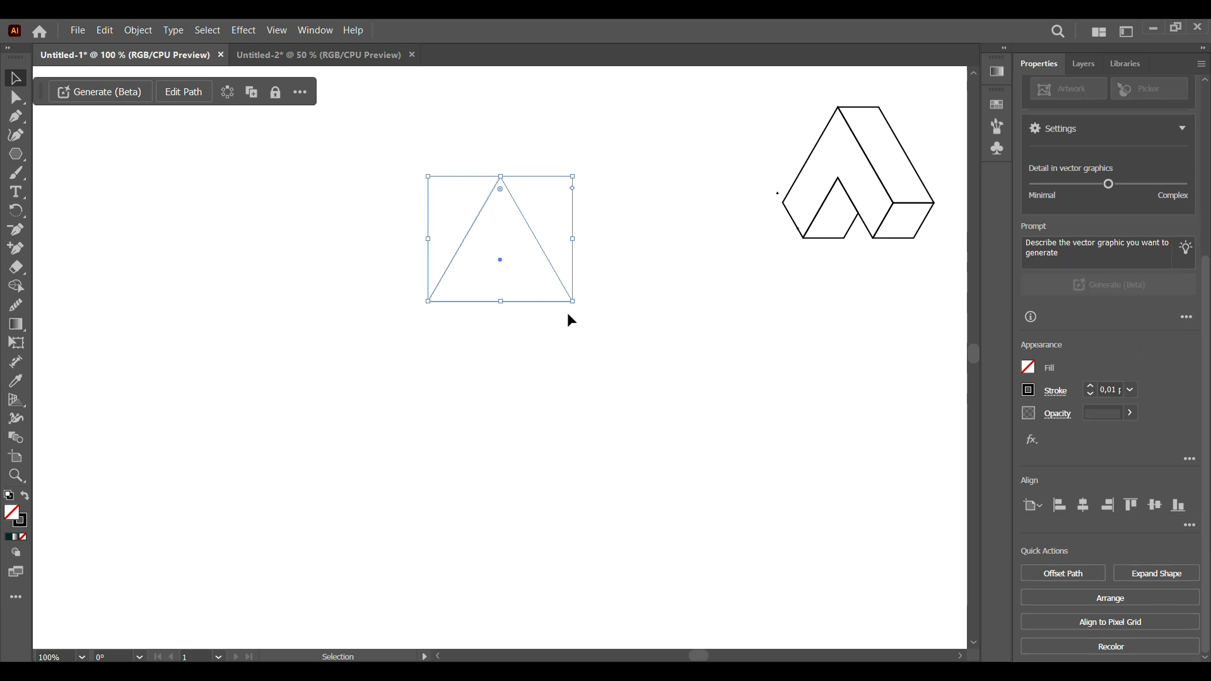
{"action": "left_click", "coordinate": [549, 262]}
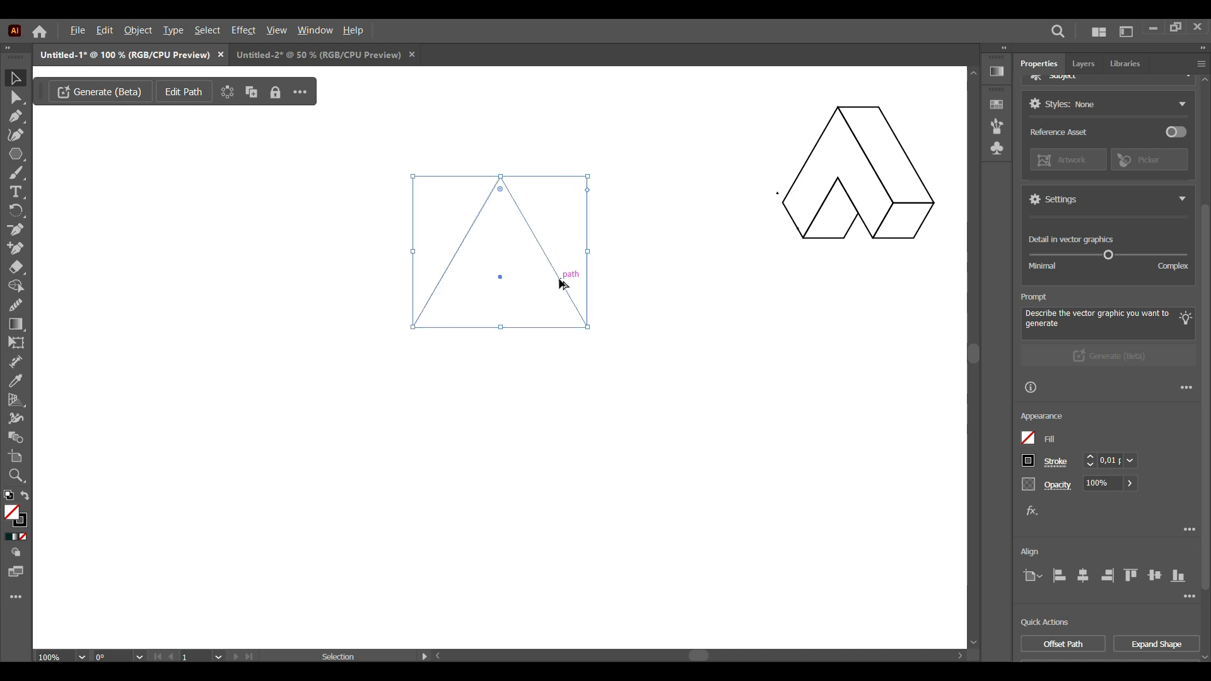
{"action": "left_click_drag", "start_coordinate": [564, 285], "coordinate": [565, 399]}
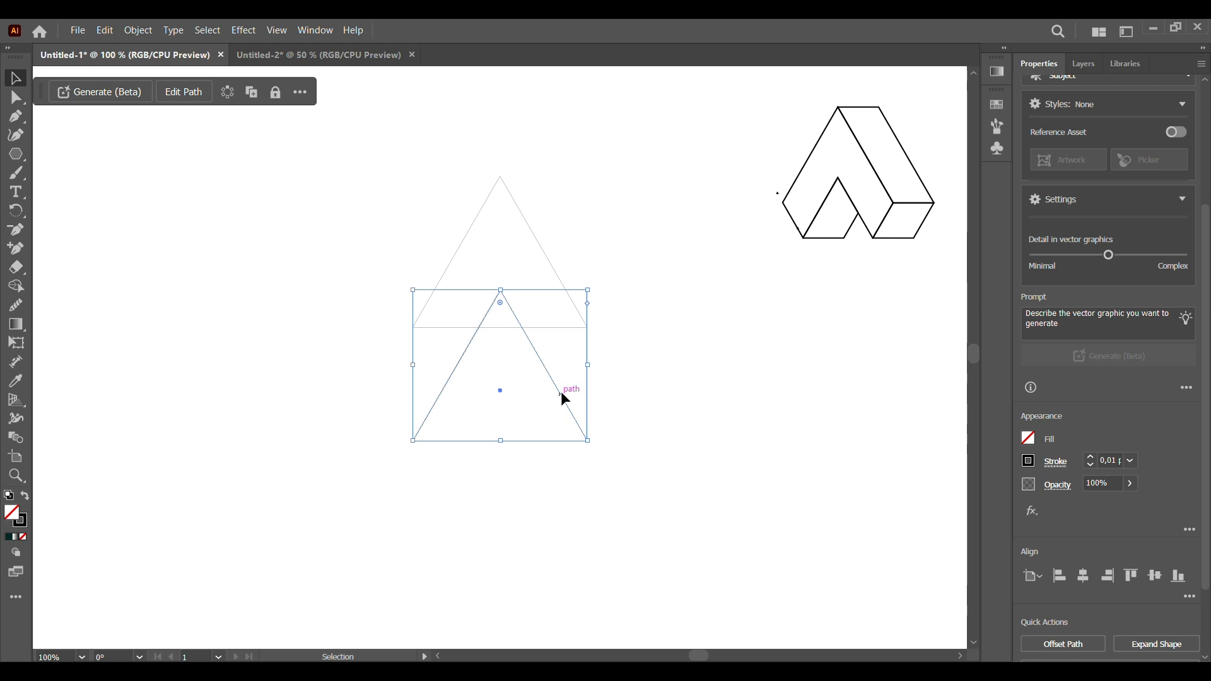
{"action": "left_click", "coordinate": [638, 293]}
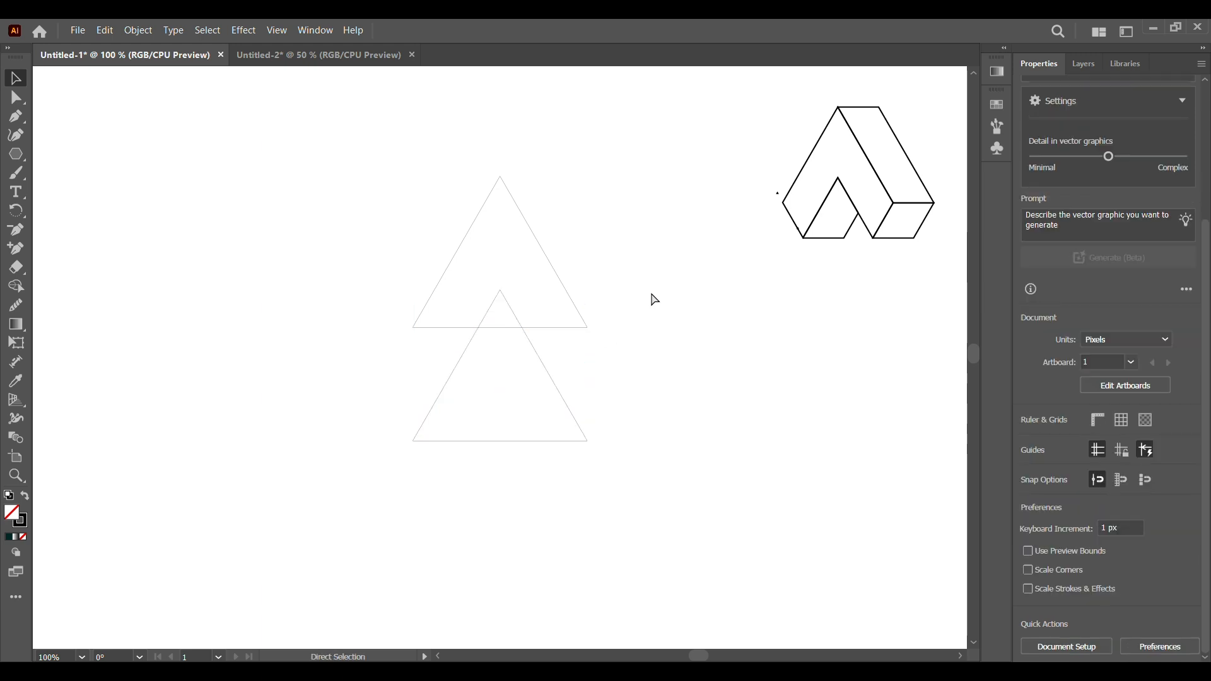
Copy the lower triangle horizontally to its left so the copy's right edge meets the upper triangle's lower-left corner.
{"action": "key", "text": "ctrl+equal"}
{"action": "scroll", "coordinate": [667, 352], "scroll_direction": "up", "scroll_amount": 1}
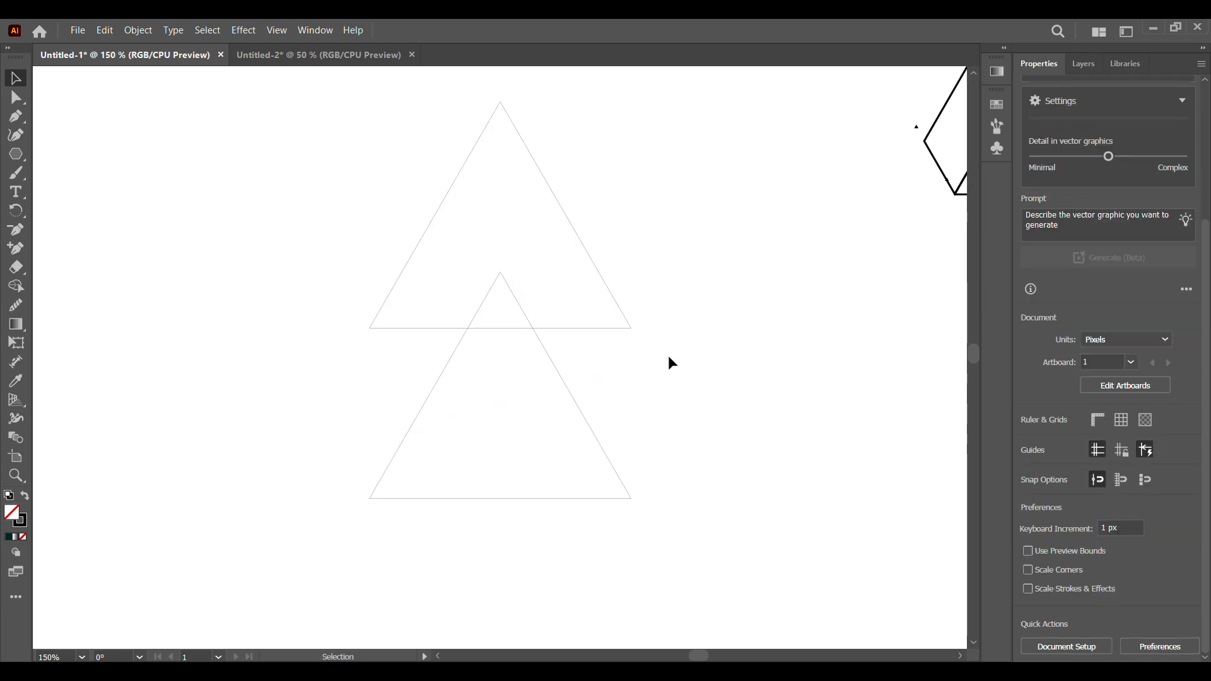
{"action": "left_click", "coordinate": [512, 291]}
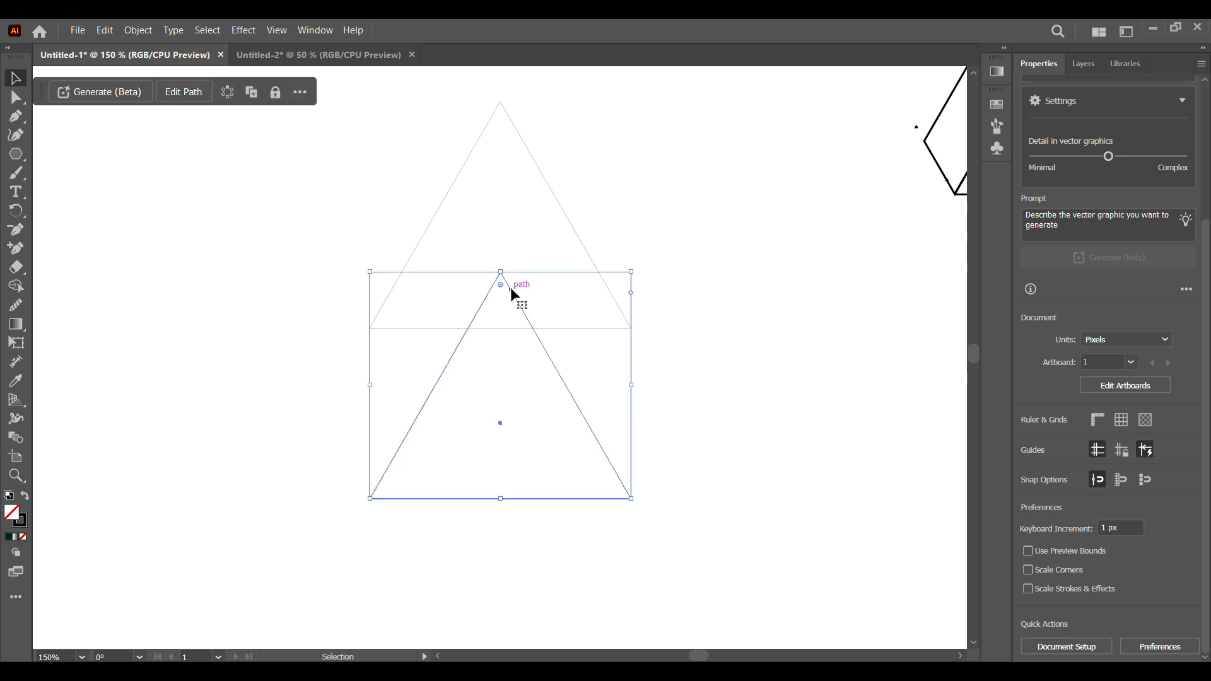
{"action": "left_click", "coordinate": [626, 228]}
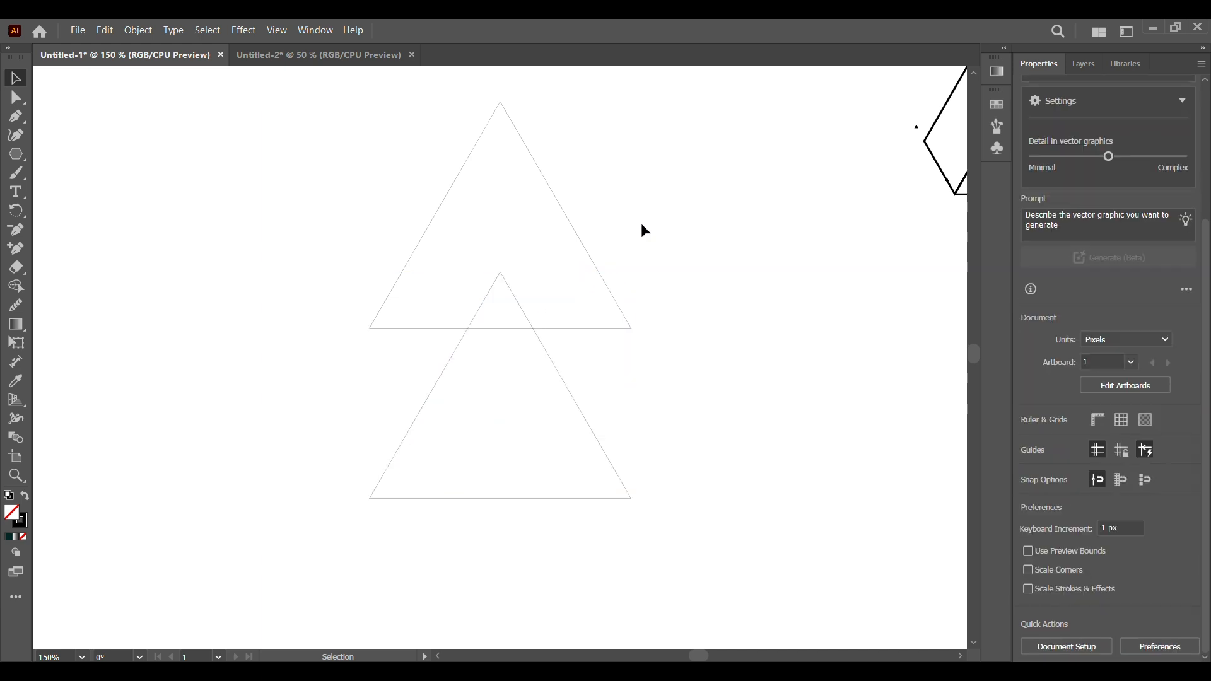
{"action": "left_click", "coordinate": [583, 242]}
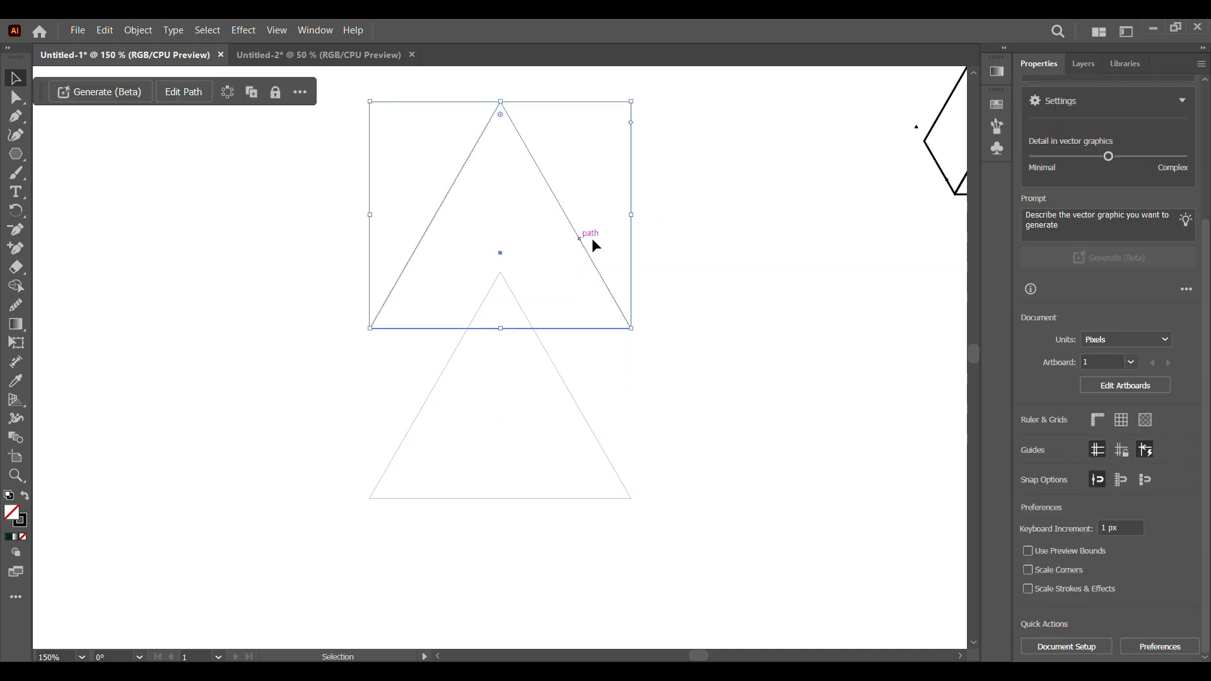
{"action": "scroll", "coordinate": [626, 459], "scroll_direction": "up", "scroll_amount": 1}
{"action": "left_click", "coordinate": [626, 459]}
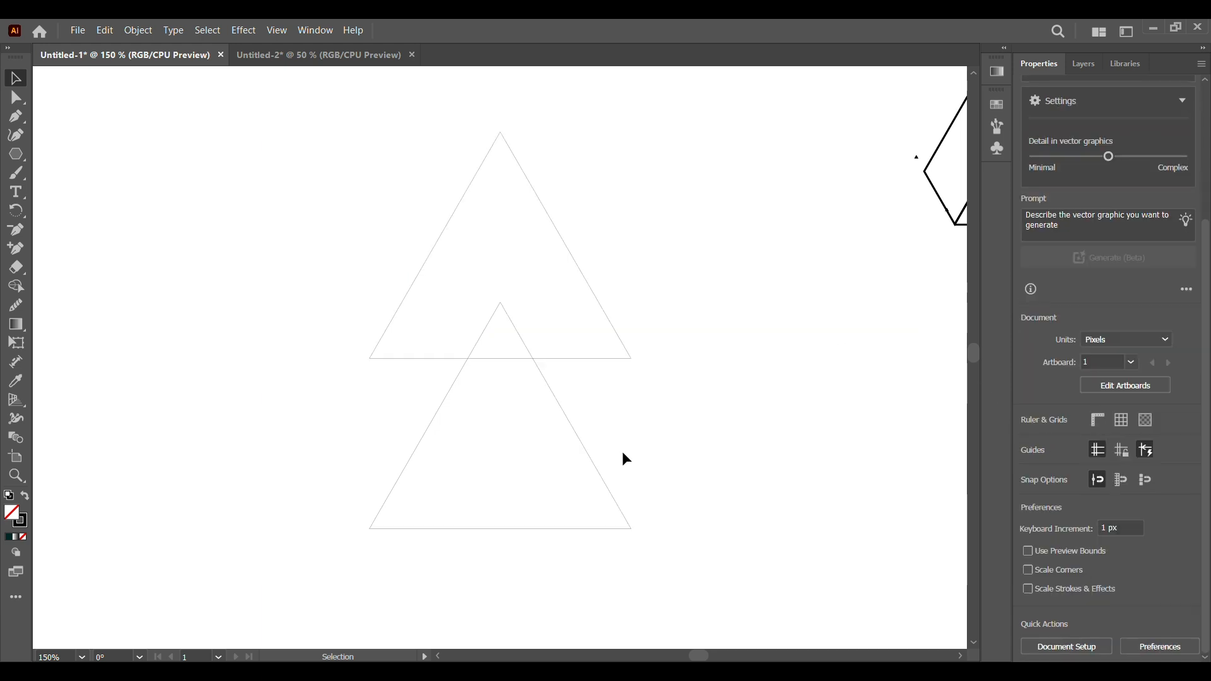
{"action": "left_click", "coordinate": [585, 448]}
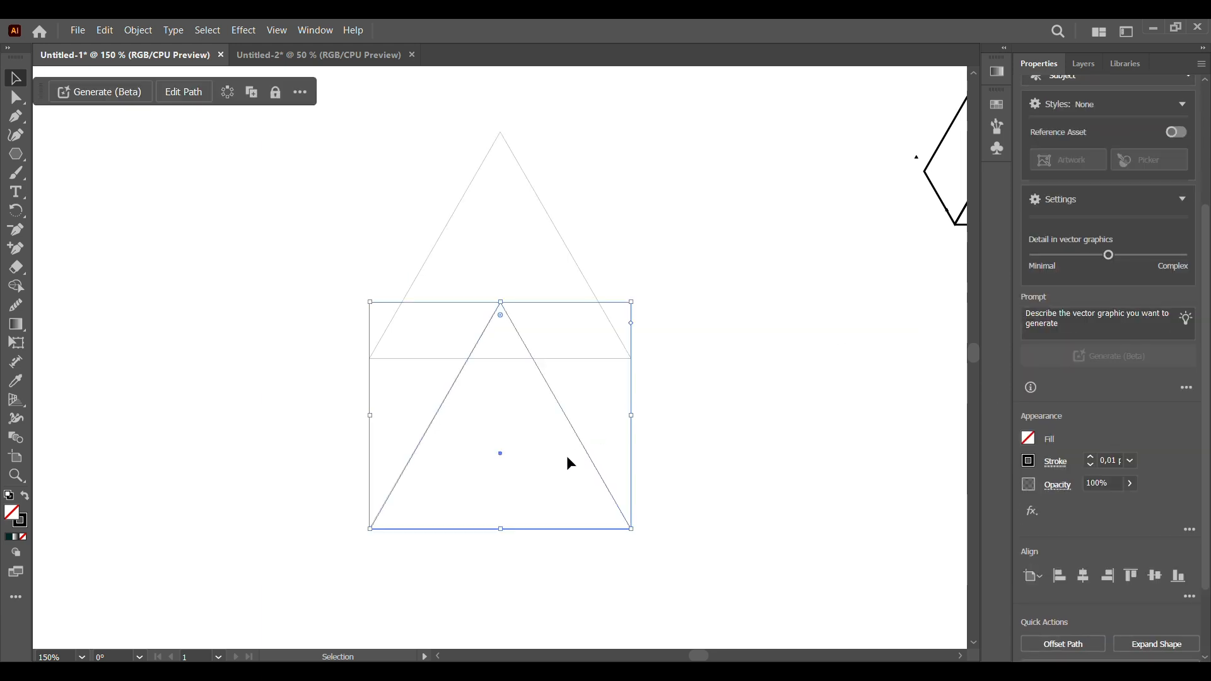
{"action": "left_click_drag", "start_coordinate": [585, 454], "coordinate": [427, 459]}
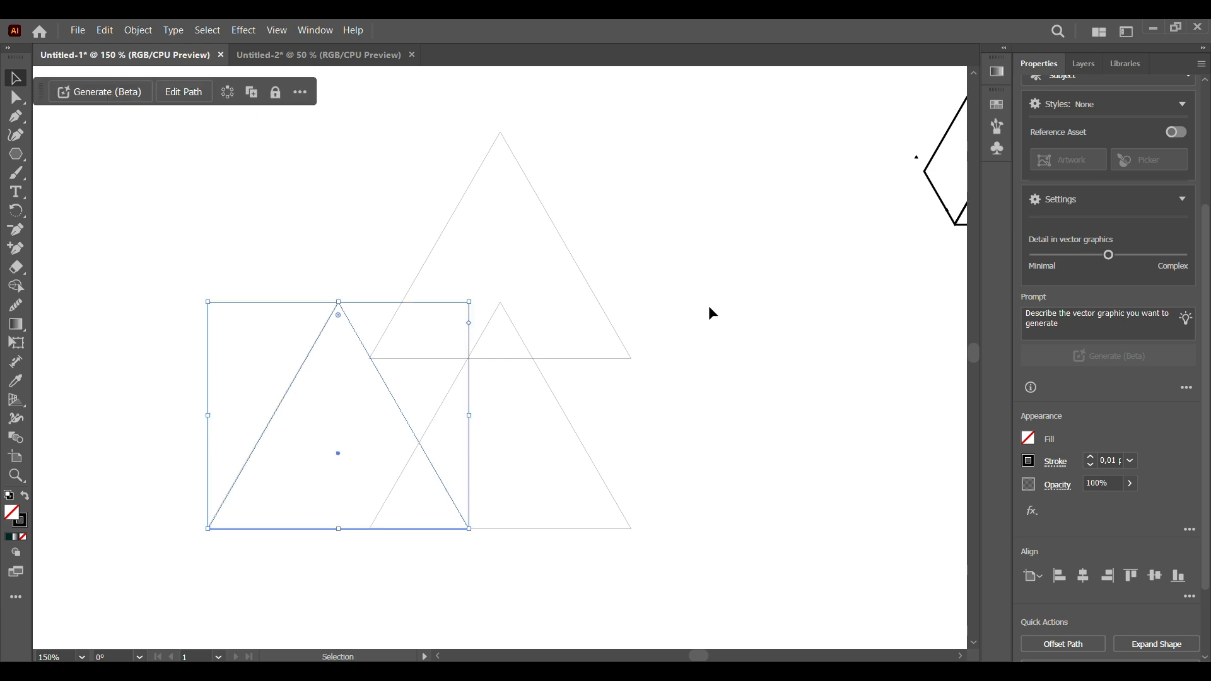
{"action": "left_click", "coordinate": [709, 308]}
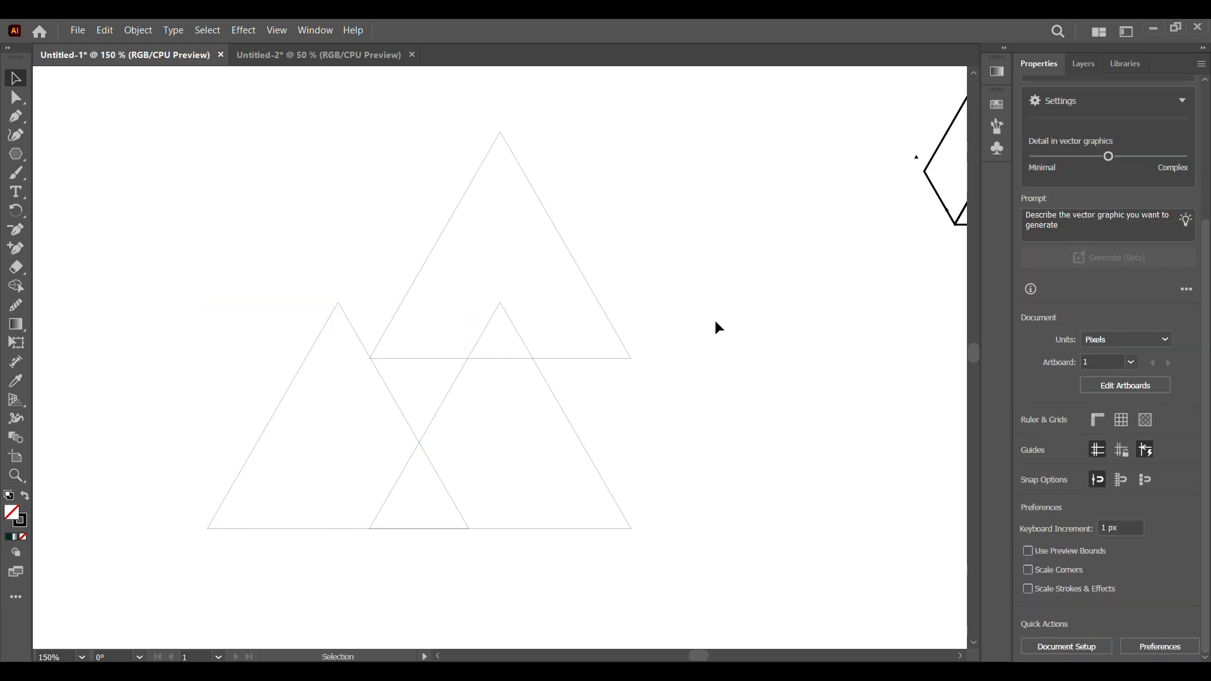
Add a matching triangle copy on the right side and align the upper and lower middle triangles by their horizontal centers.
{"action": "scroll", "coordinate": [713, 319], "scroll_direction": "right", "scroll_amount": 3}
{"action": "left_click_drag", "start_coordinate": [249, 464], "coordinate": [265, 462]}
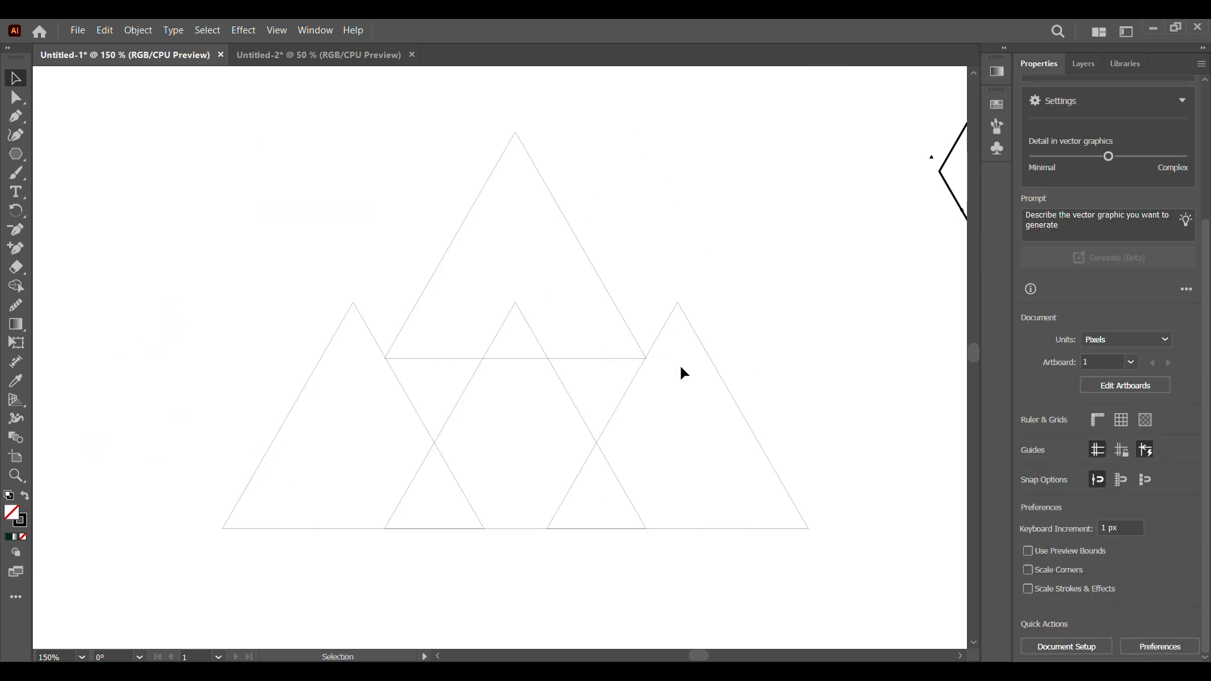
{"action": "scroll", "coordinate": [680, 365], "scroll_direction": "right", "scroll_amount": 1}
{"action": "left_click_drag", "start_coordinate": [411, 155], "coordinate": [573, 365]}
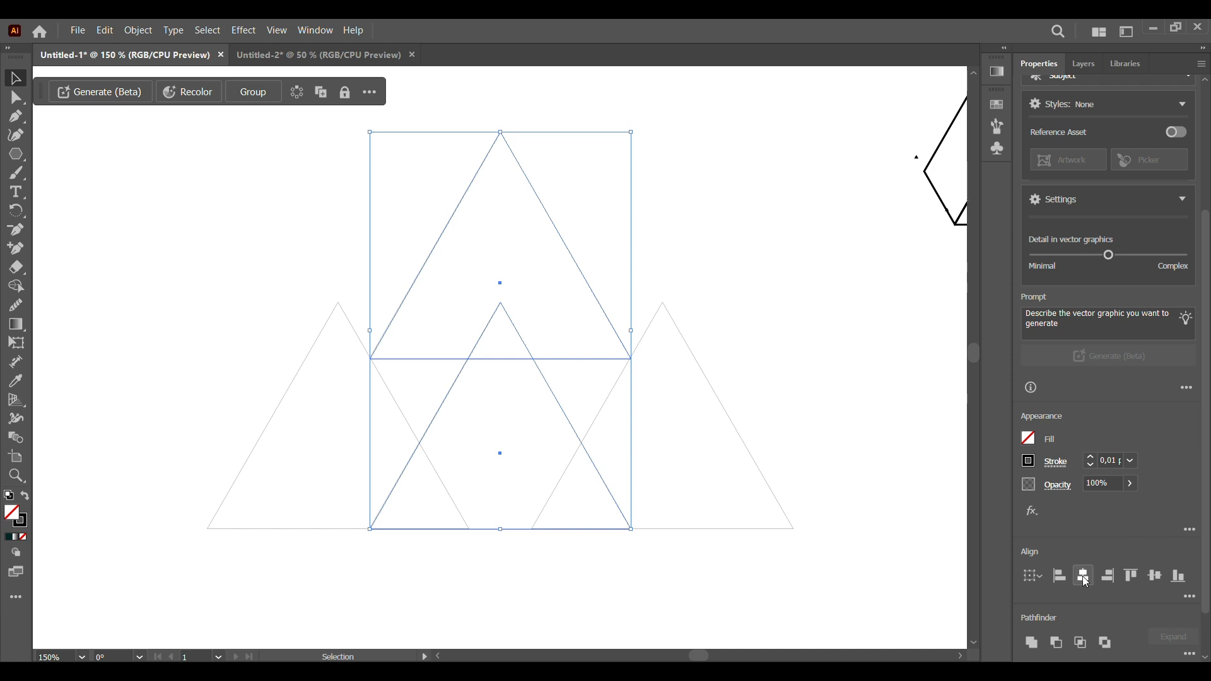
{"action": "left_click", "coordinate": [788, 250]}
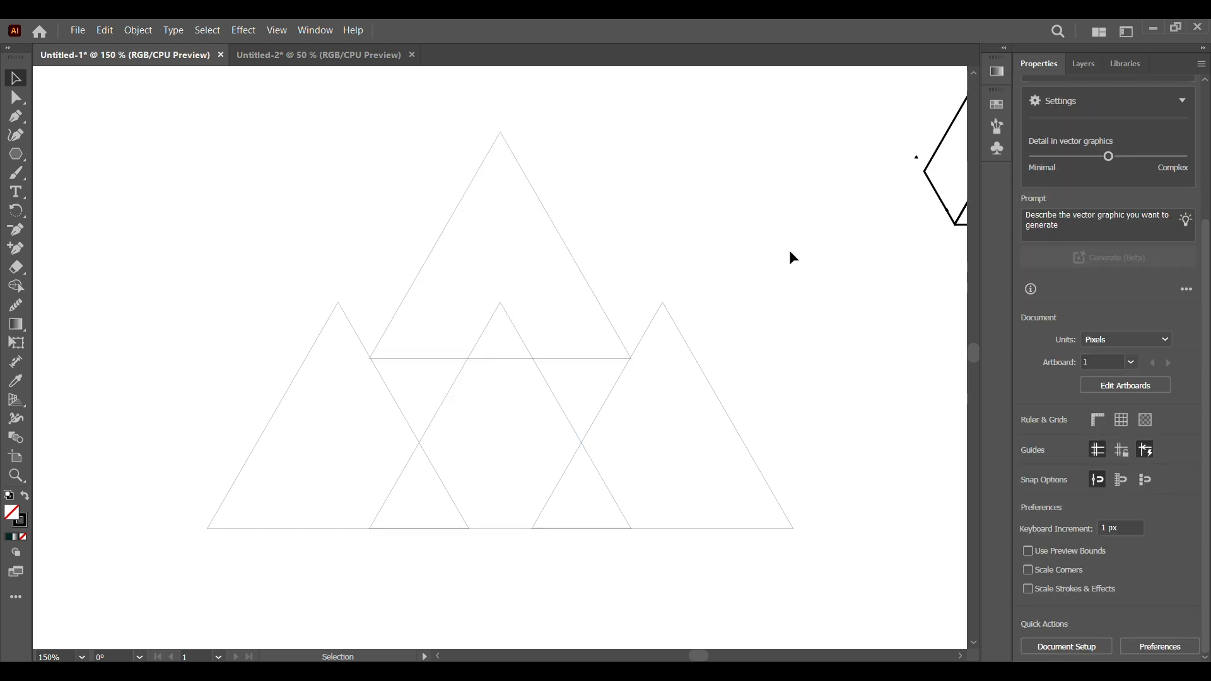
Show the rulers and add a horizontal guide through the lower triangles' crossings and a vertical guide through the top apex.
{"action": "key", "text": "ctrl+minus"}
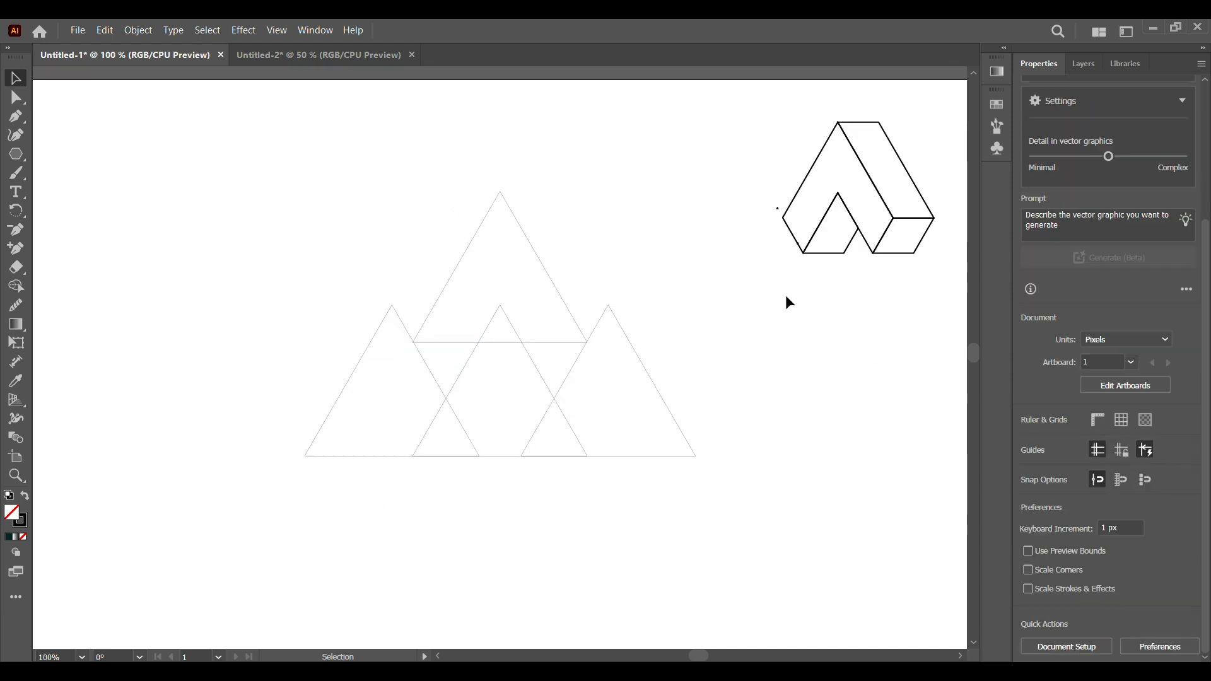
{"action": "left_click", "coordinate": [276, 32]}
{"action": "mouse_move", "coordinate": [527, 616]}
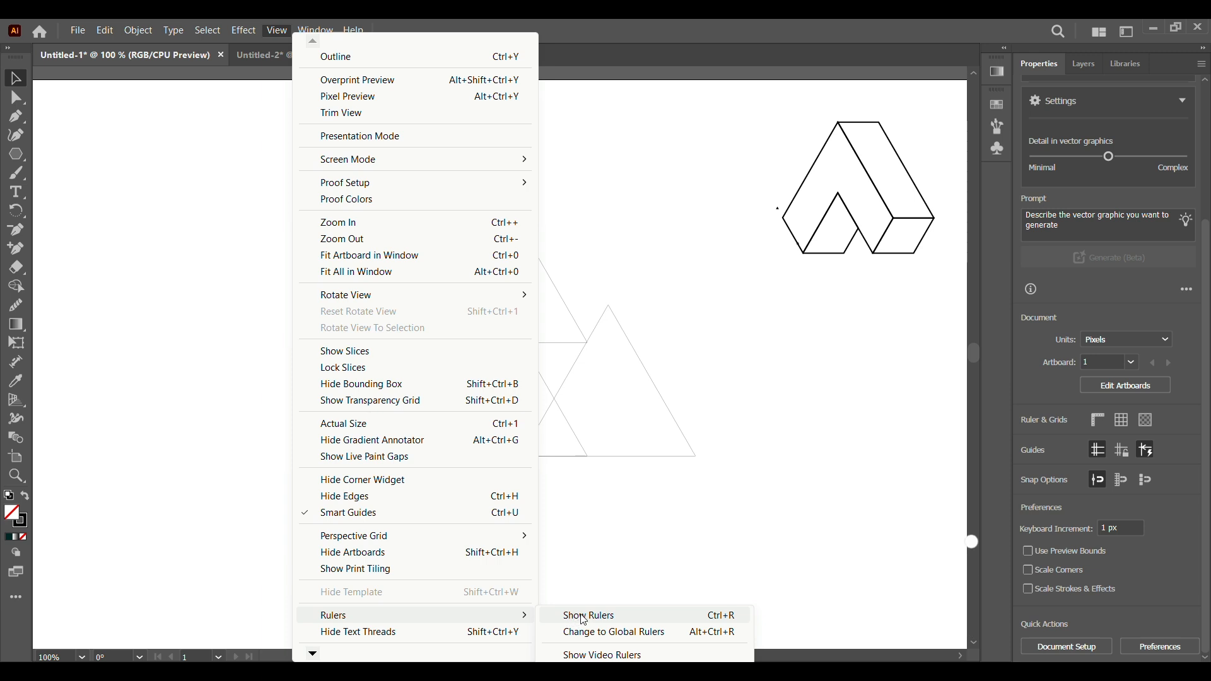
{"action": "left_click", "coordinate": [603, 621]}
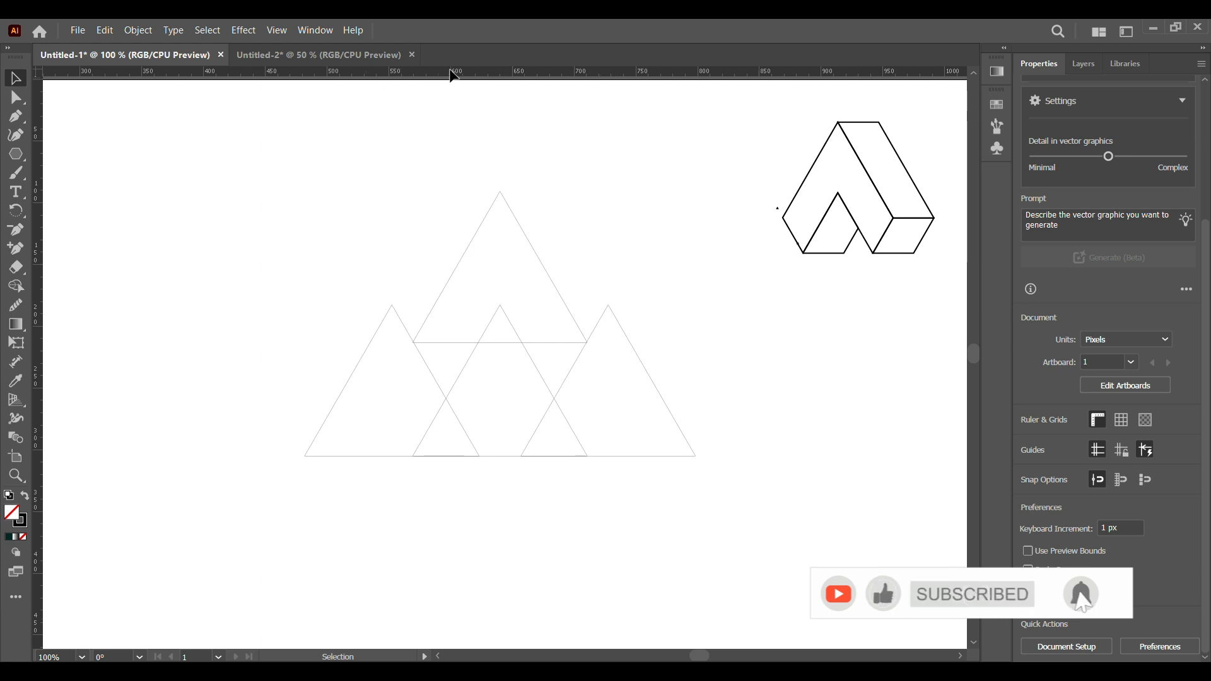
{"action": "left_click_drag", "start_coordinate": [482, 77], "coordinate": [521, 399]}
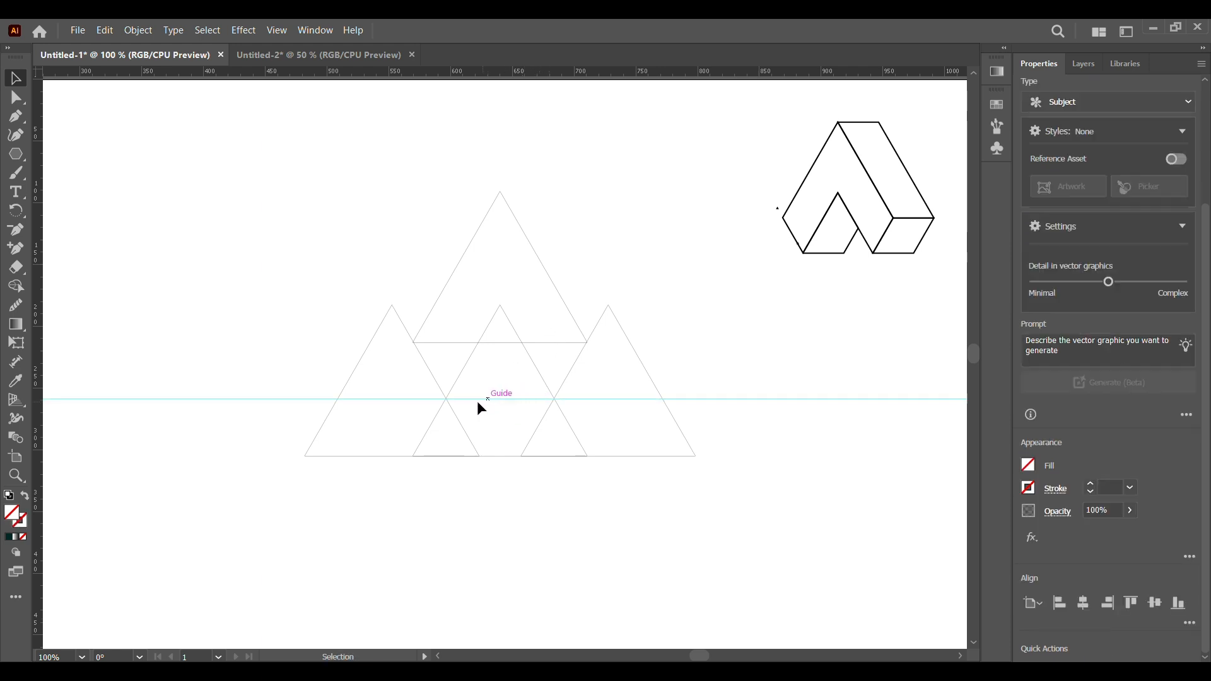
{"action": "left_click_drag", "start_coordinate": [37, 233], "coordinate": [500, 162]}
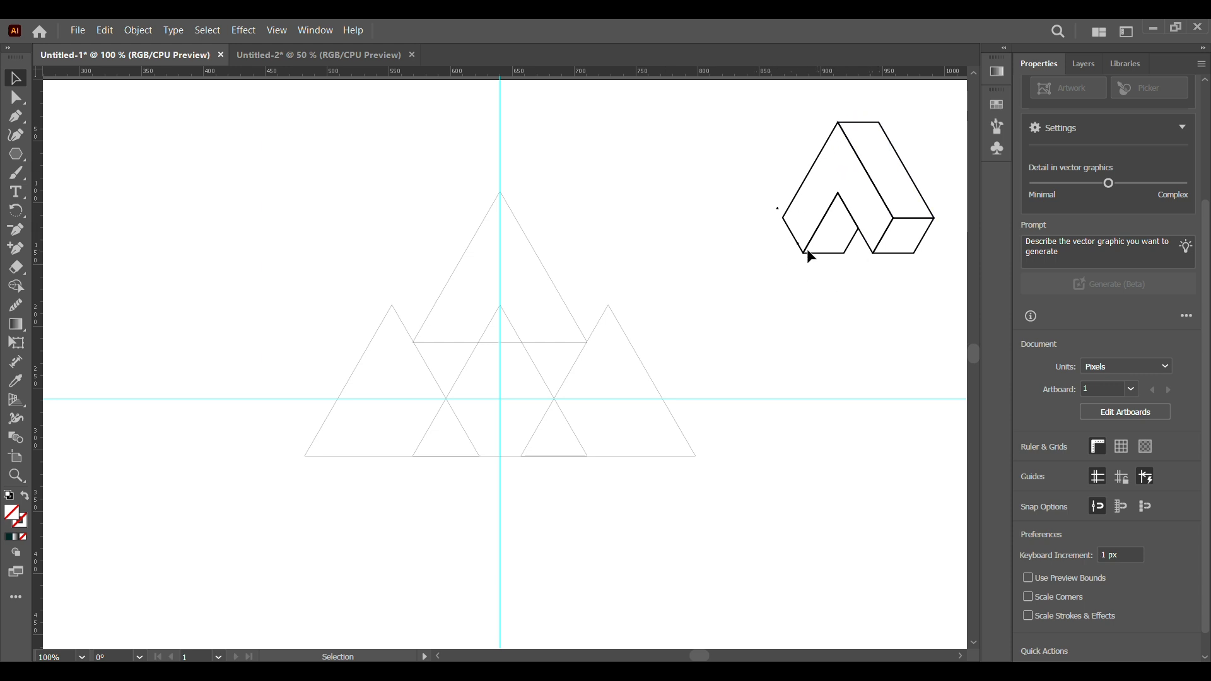
Copy the lower middle triangle up beside the top triangle, and copy that one down to the right end of the lower row.
{"action": "left_click", "coordinate": [531, 364]}
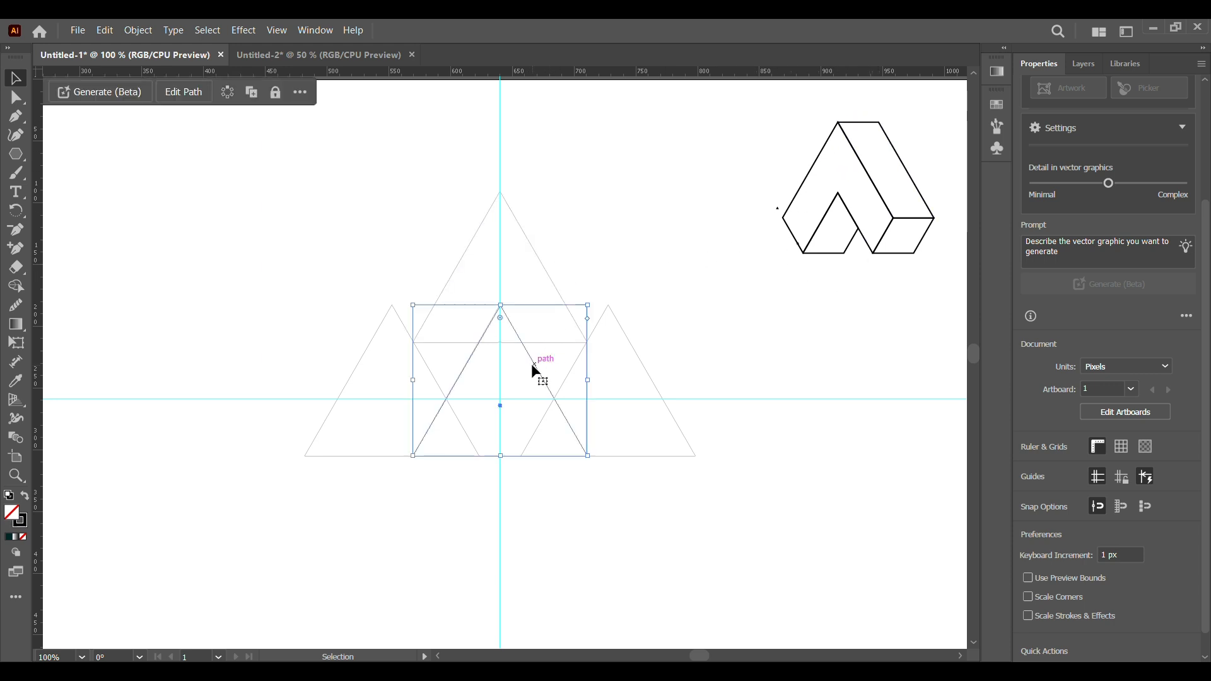
{"action": "left_click_drag", "start_coordinate": [530, 360], "coordinate": [534, 258]}
{"action": "left_click", "coordinate": [617, 278]}
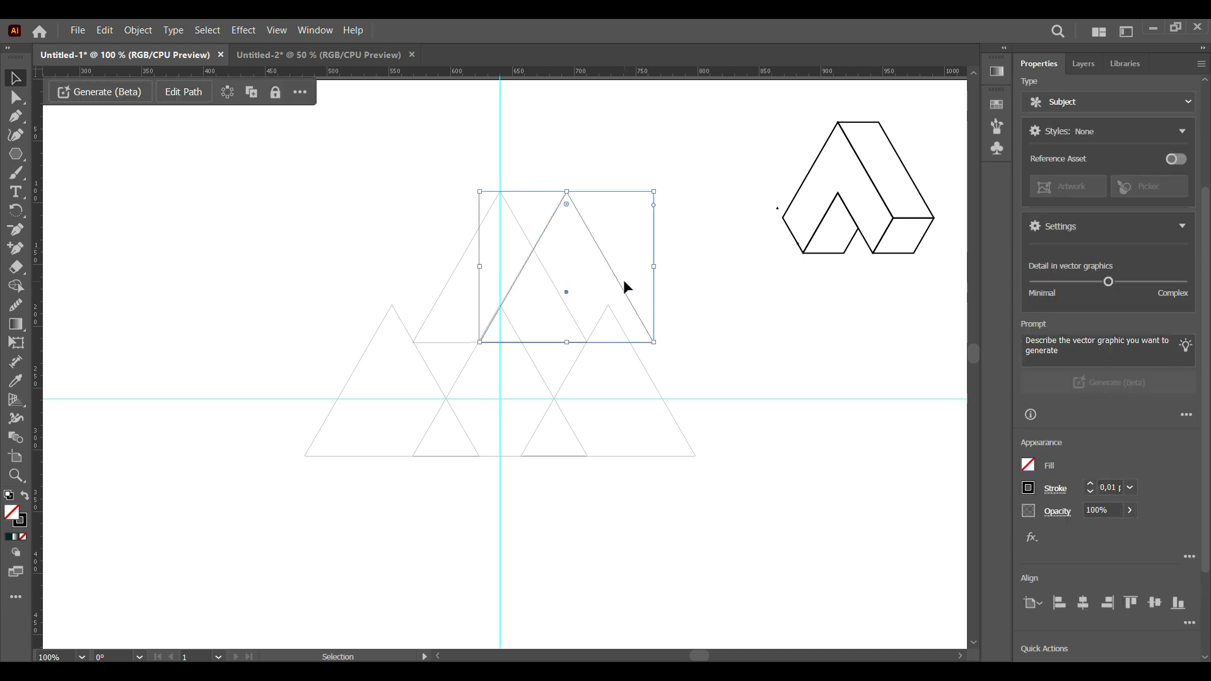
{"action": "left_click_drag", "start_coordinate": [624, 293], "coordinate": [733, 403]}
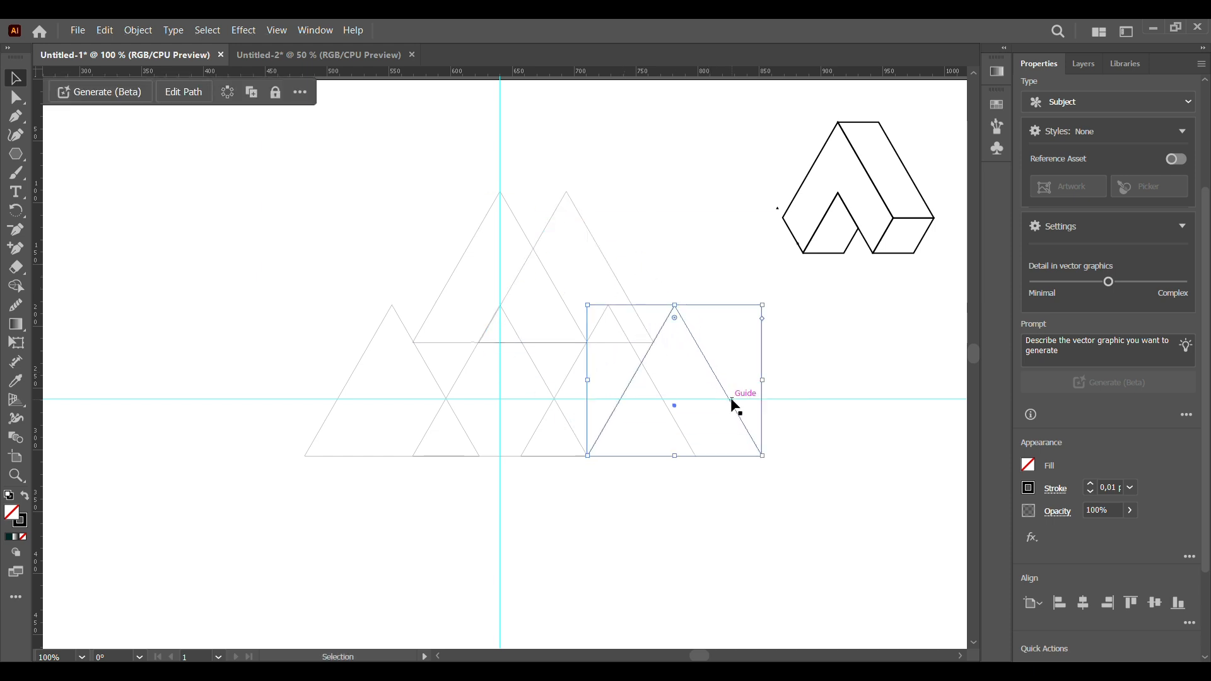
{"action": "left_click", "coordinate": [786, 340]}
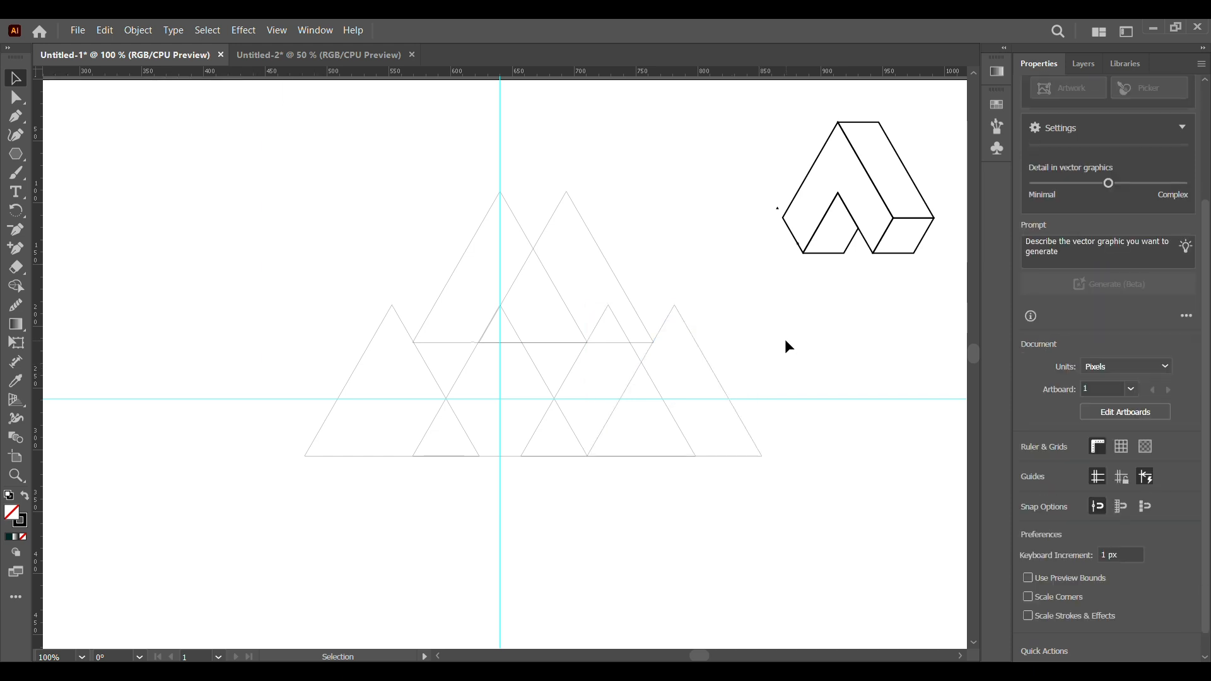
Copy the rightmost triangle down below the center, with its right edge lying along the lower middle triangle's right edge.
{"action": "left_click", "coordinate": [715, 375]}
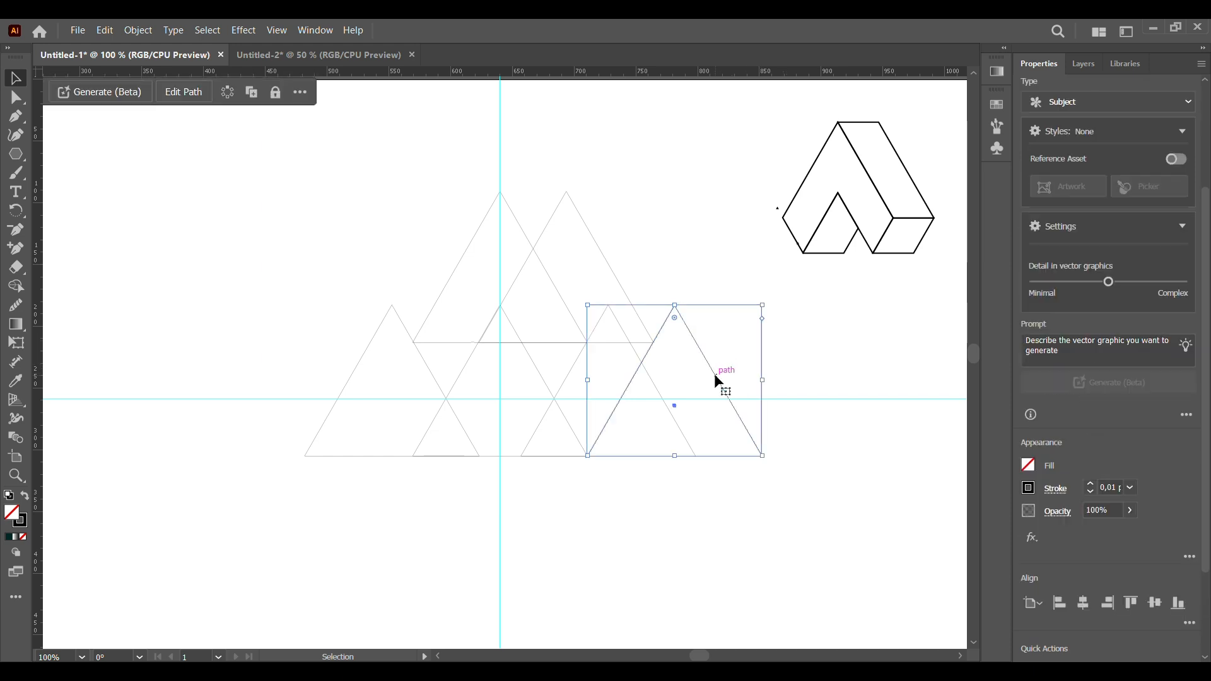
{"action": "left_click_drag", "start_coordinate": [715, 375], "coordinate": [579, 438]}
{"action": "left_click", "coordinate": [611, 418]}
{"action": "key", "text": "ctrl+plus"}
{"action": "key", "text": "ctrl+plus"}
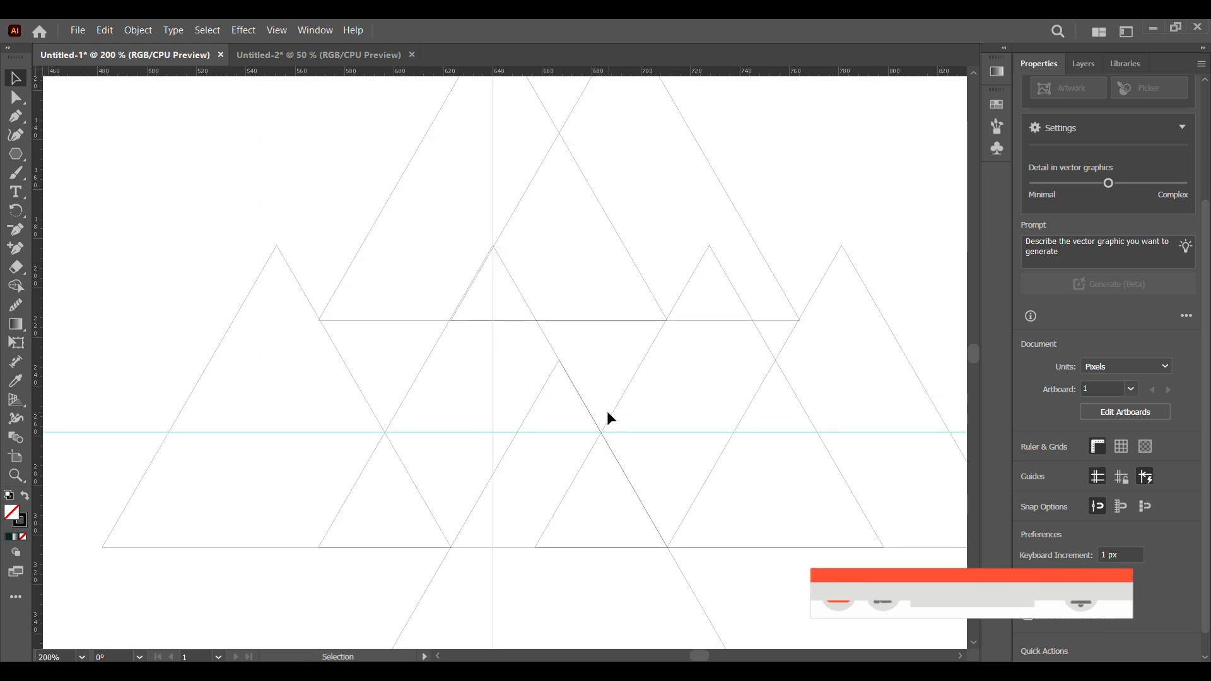
{"action": "left_click", "coordinate": [548, 378]}
{"action": "left_click", "coordinate": [578, 419]}
{"action": "key", "text": "ctrl+minus"}
{"action": "key", "text": "ctrl+minus"}
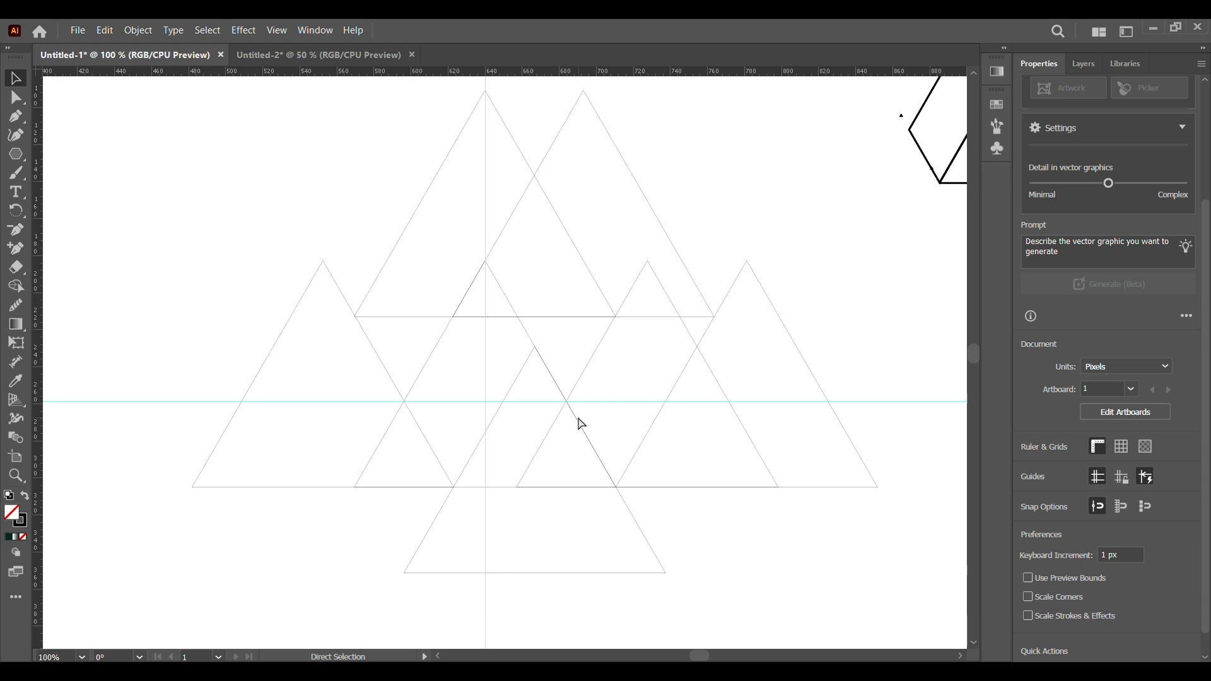
{"action": "key", "text": "ctrl+minus"}
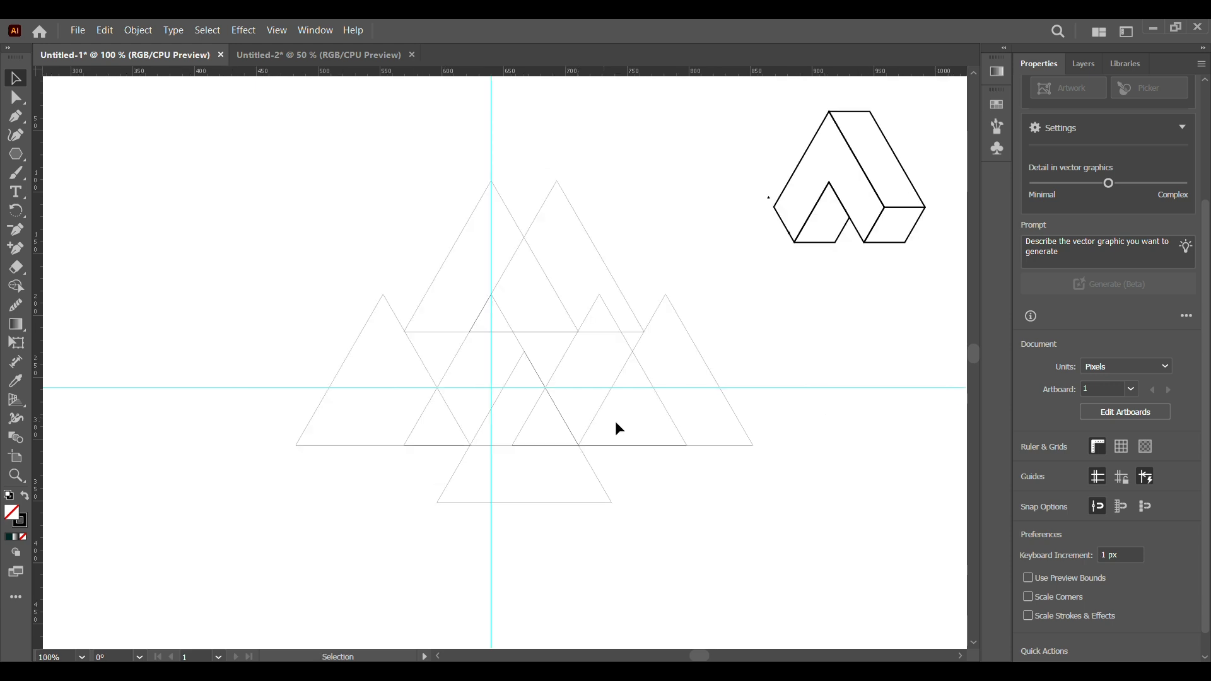
Draw a horizontal line across the two upper triangles' apexes, extending well past both of them.
{"action": "right_click", "coordinate": [16, 154]}
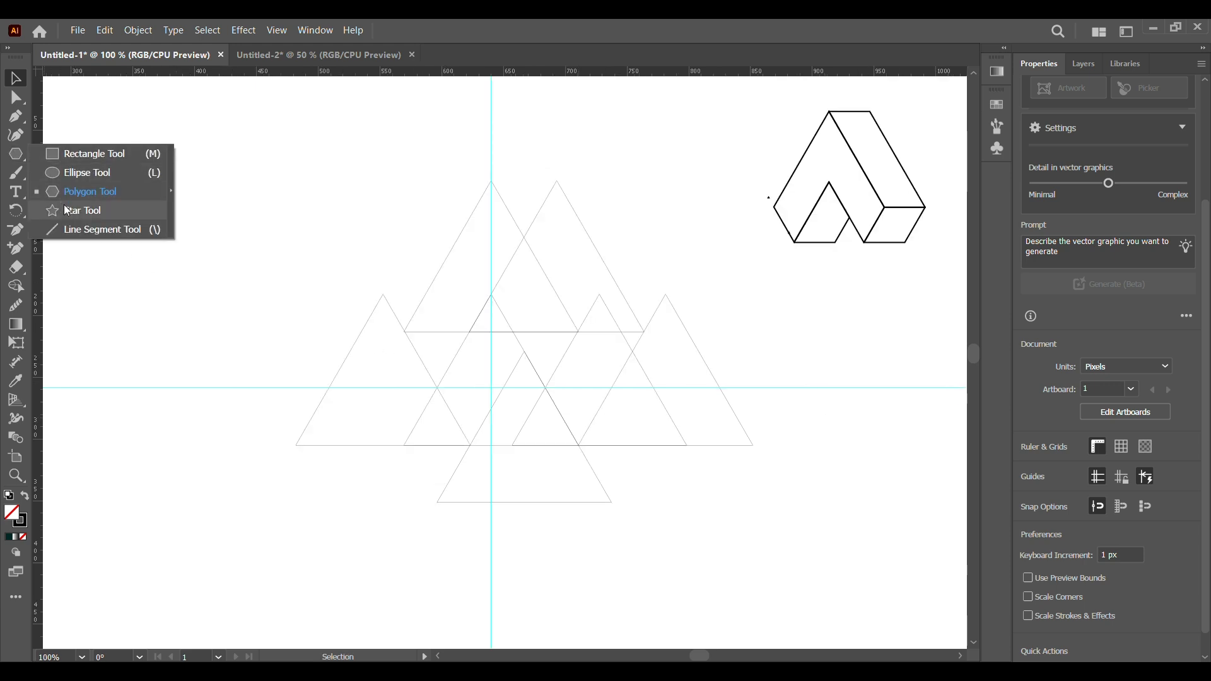
{"action": "left_click", "coordinate": [88, 230]}
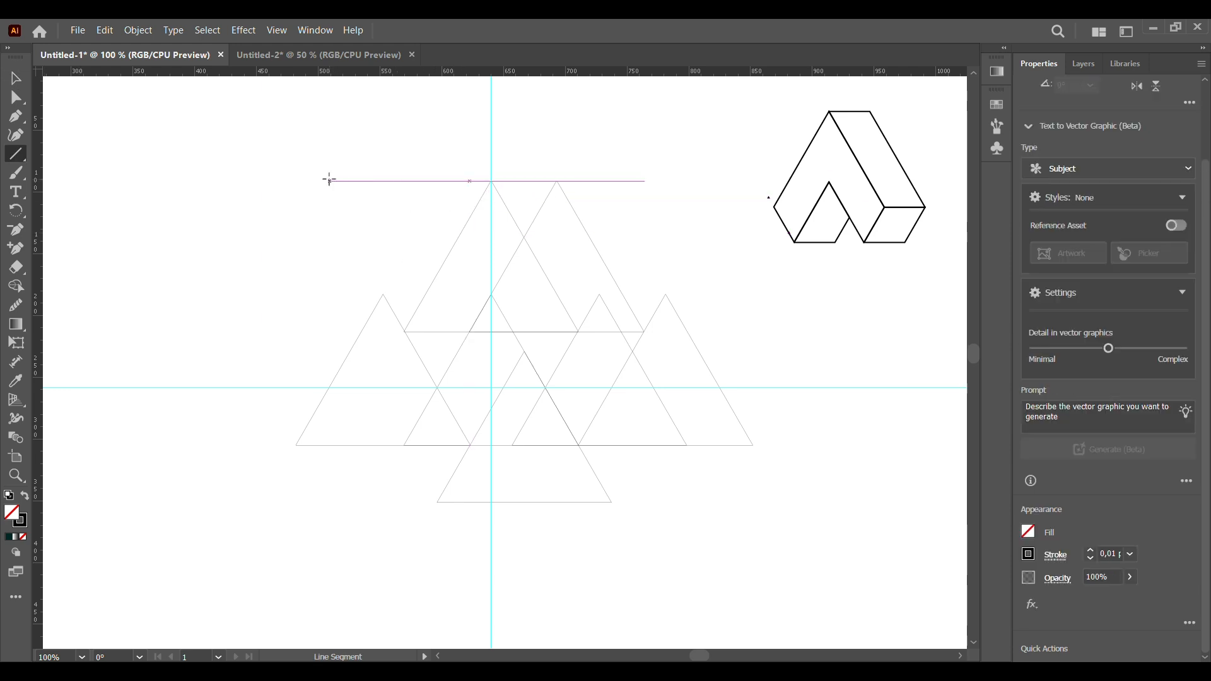
{"action": "left_click_drag", "start_coordinate": [302, 181], "coordinate": [681, 181]}
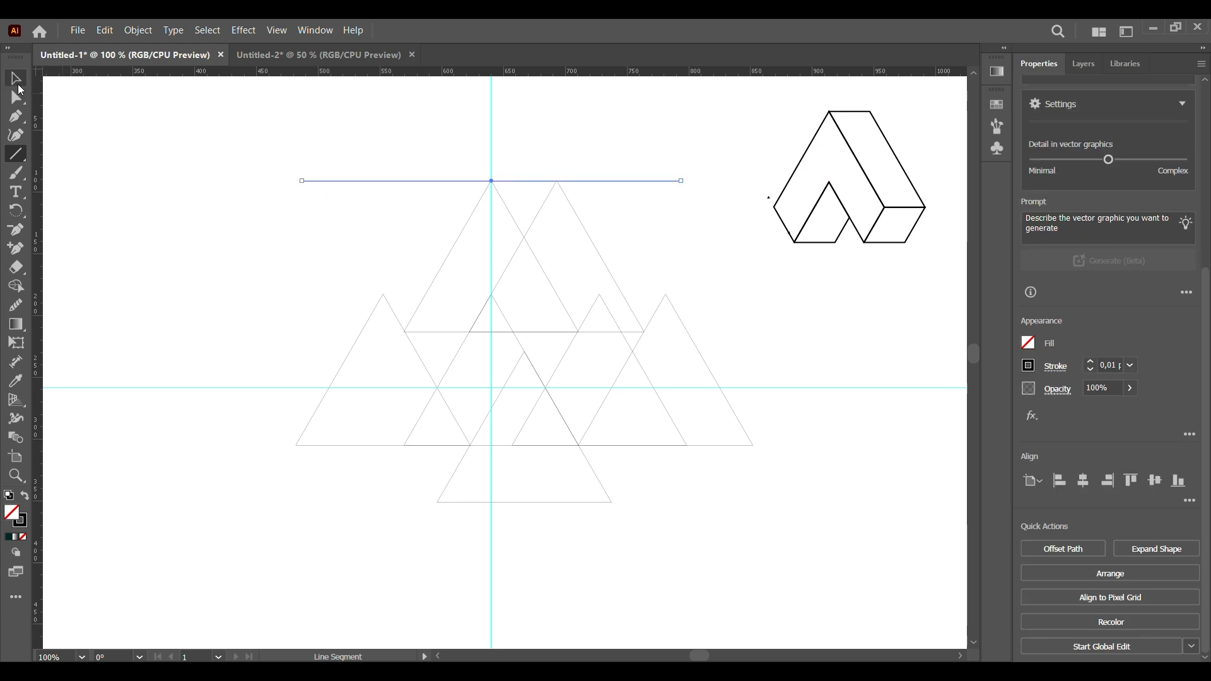
{"action": "key", "text": "v"}
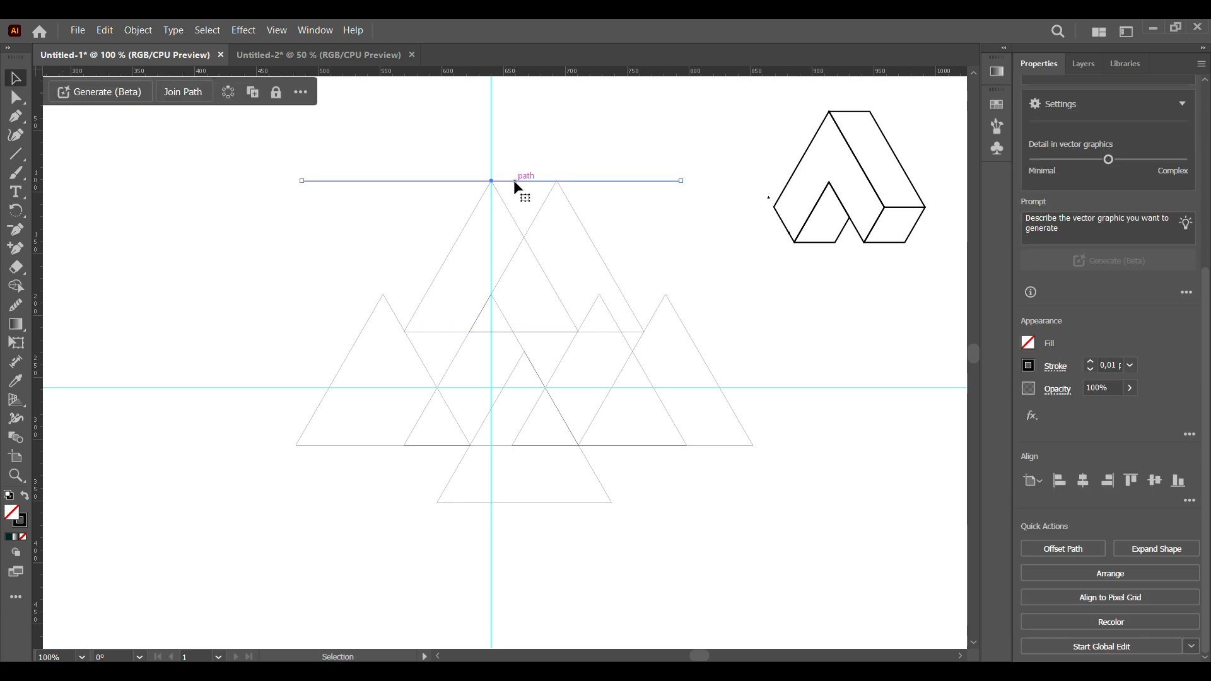
Copy the horizontal line down onto the horizontal guide and lengthen the copy across the lower row of triangles.
{"action": "left_click_drag", "start_coordinate": [516, 182], "coordinate": [477, 395]}
{"action": "left_click", "coordinate": [476, 390]}
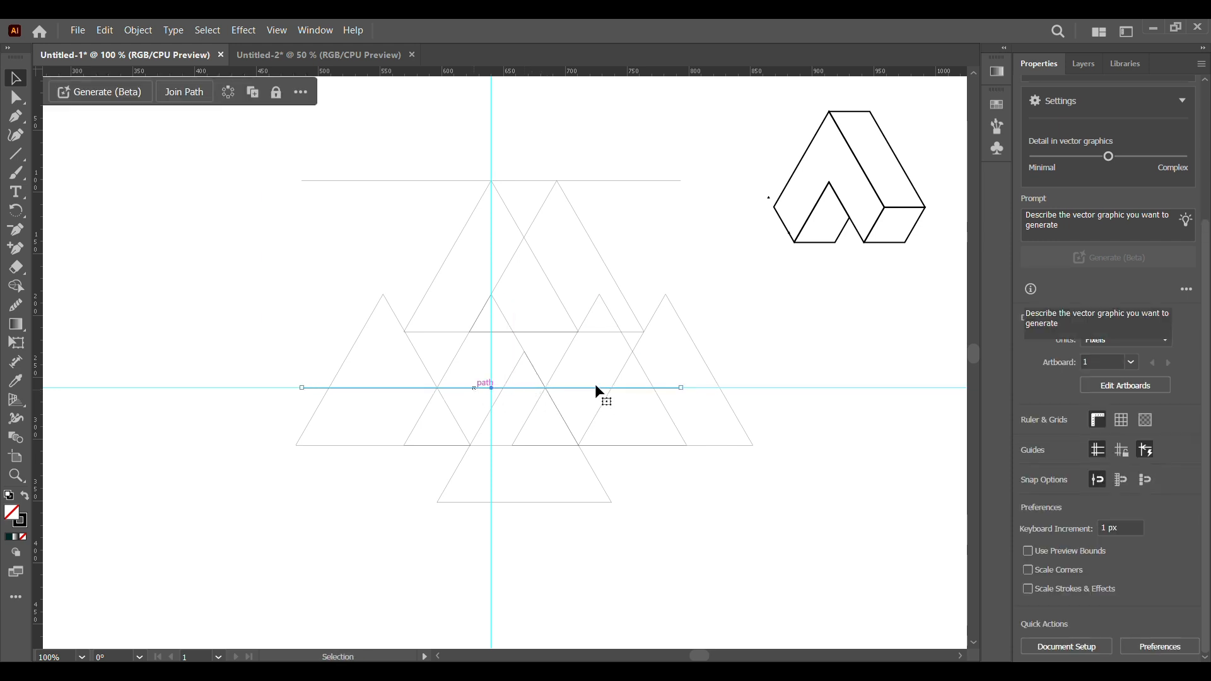
{"action": "left_click_drag", "start_coordinate": [678, 387], "coordinate": [755, 388]}
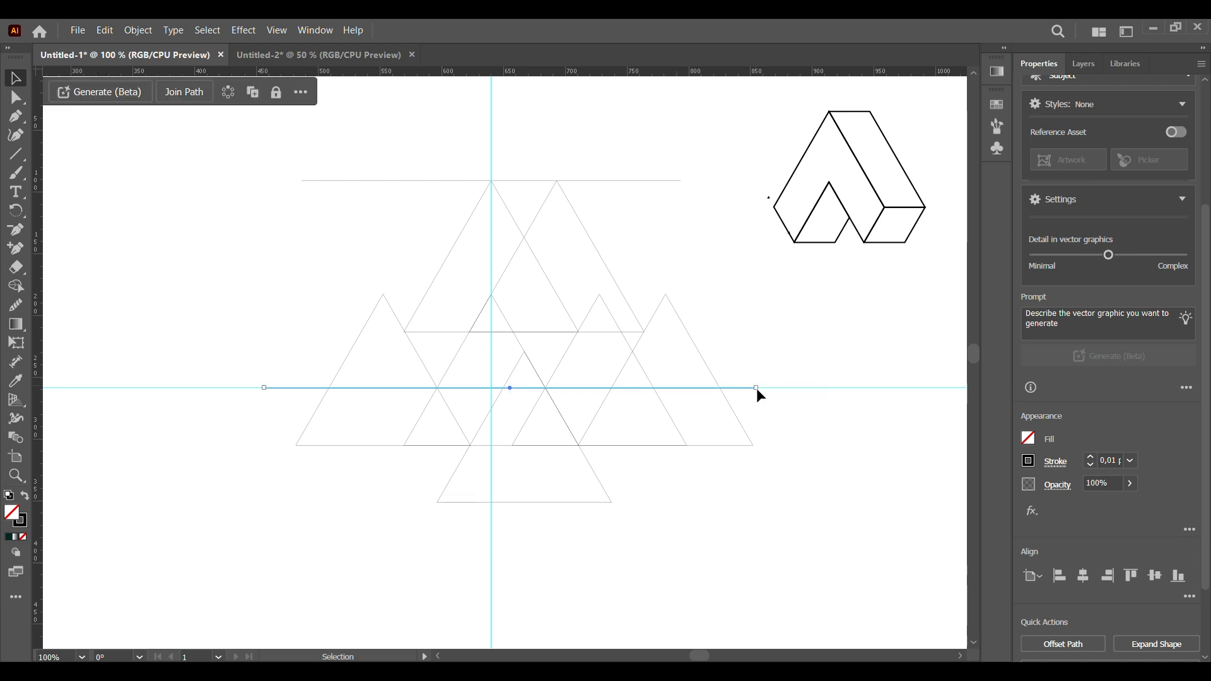
{"action": "left_click", "coordinate": [1080, 577]}
{"action": "left_click", "coordinate": [854, 451]}
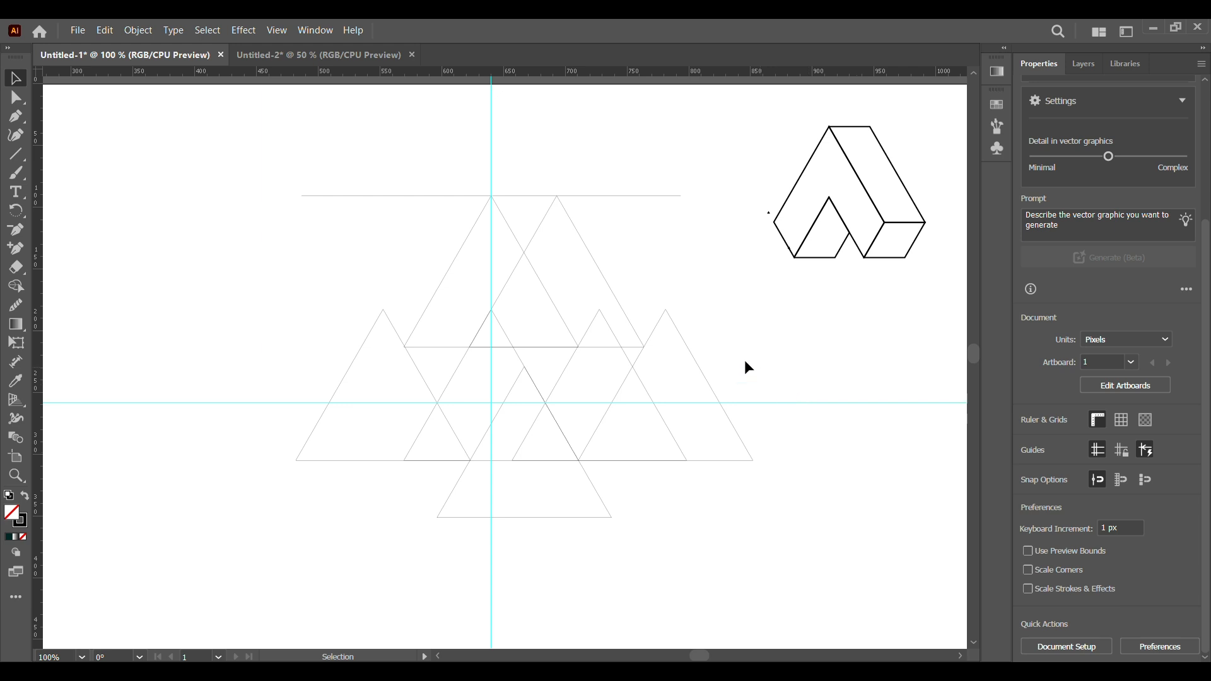
Delete the horizontal guide and the vertical guide, leaving only the triangles and the two lines.
{"action": "left_click_drag", "start_coordinate": [262, 127], "coordinate": [736, 564]}
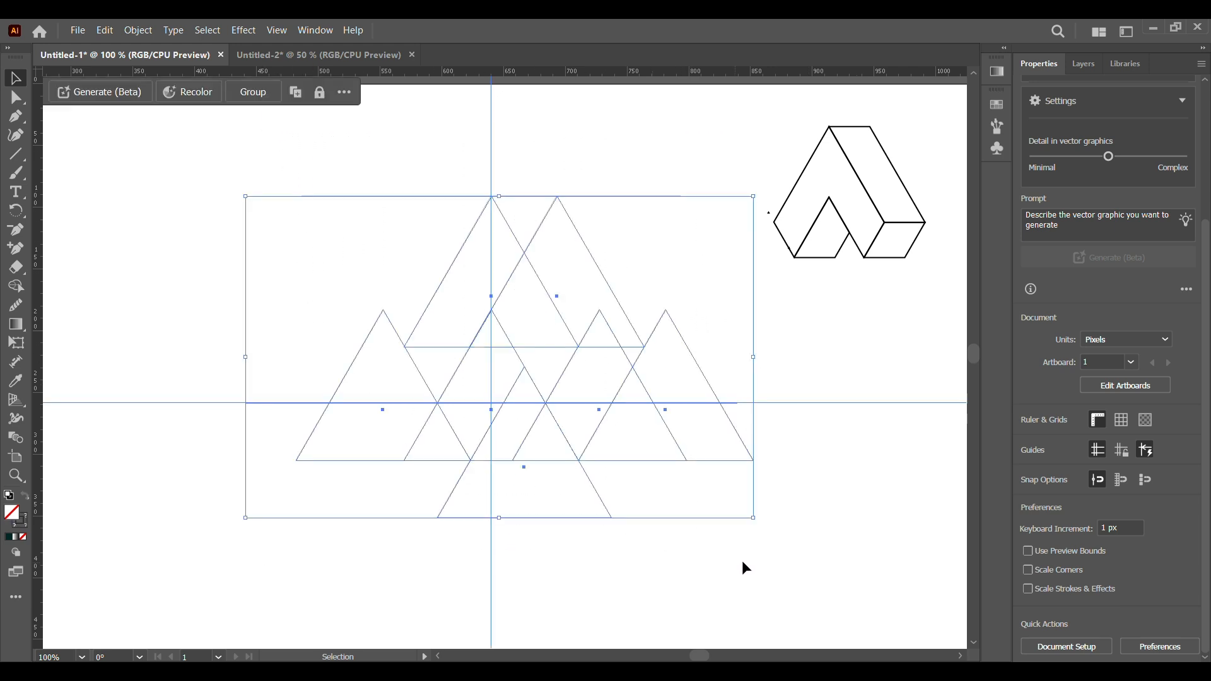
{"action": "left_click", "coordinate": [820, 478]}
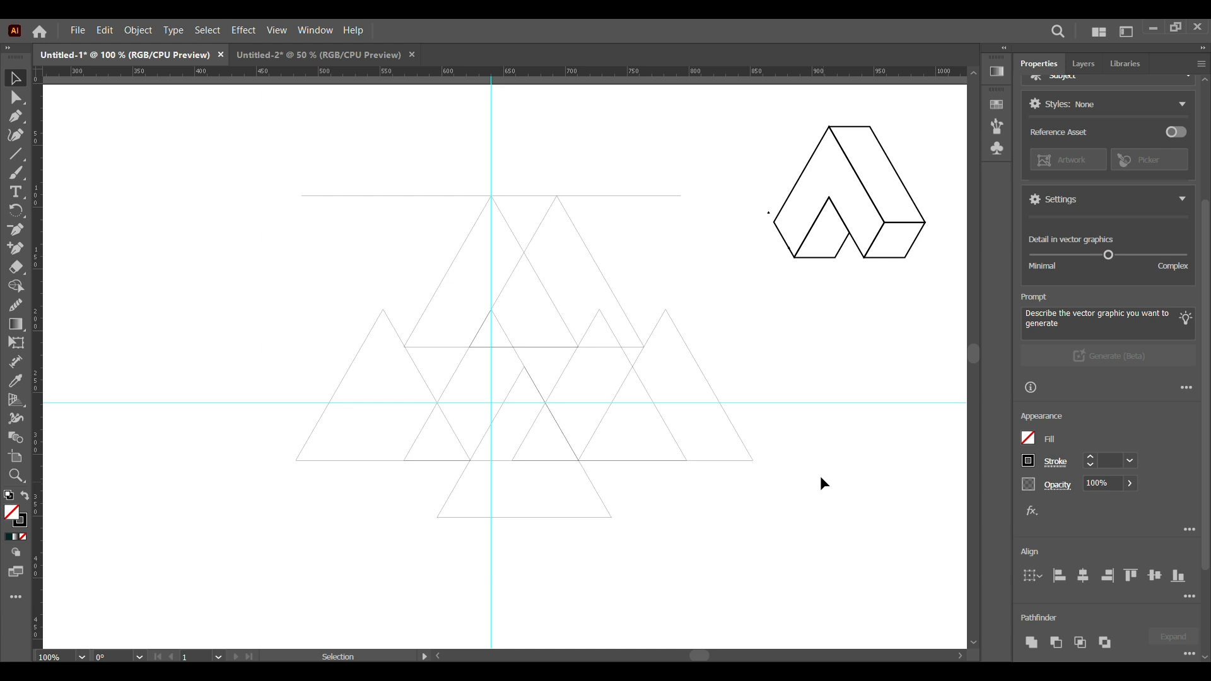
{"action": "left_click", "coordinate": [832, 403]}
{"action": "key", "text": "a"}
{"action": "left_click", "coordinate": [816, 383]}
{"action": "key", "text": "v"}
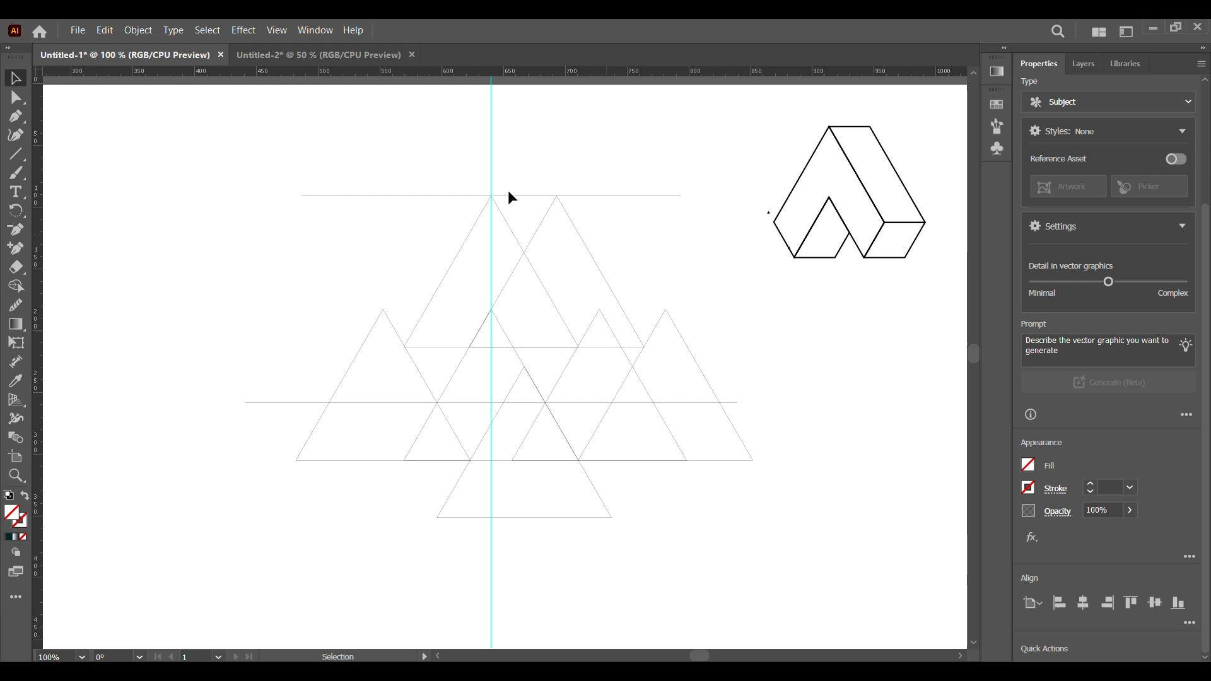
{"action": "left_click", "coordinate": [491, 145]}
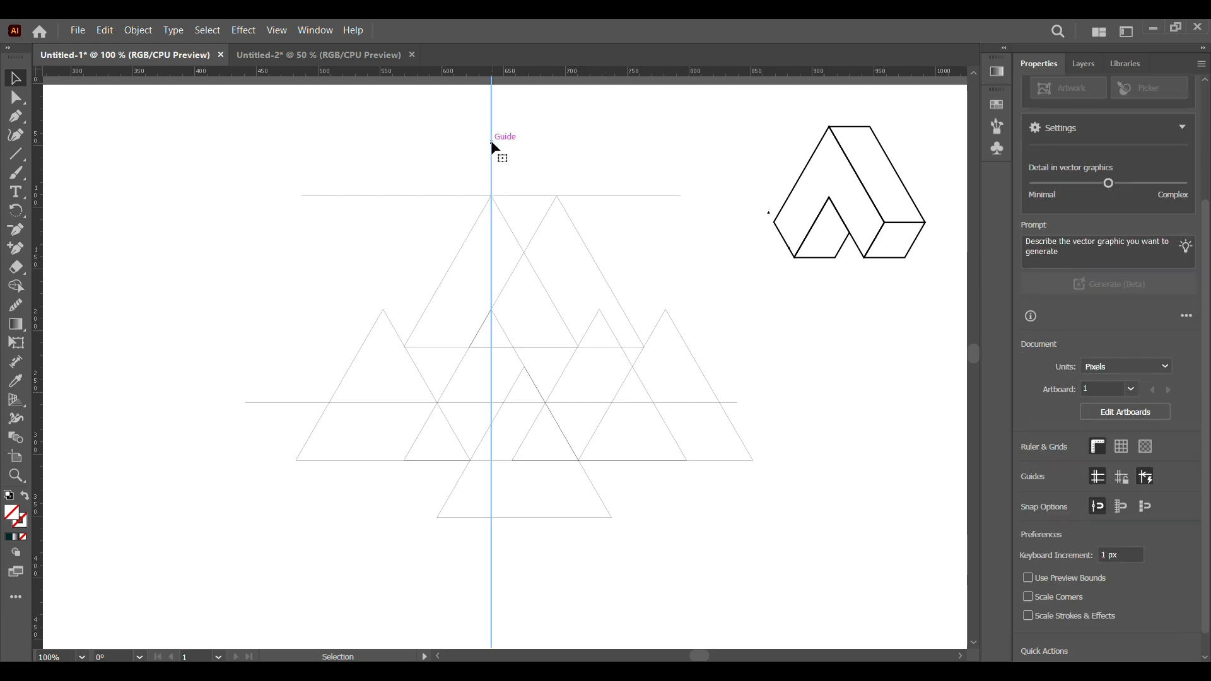
{"action": "key", "text": "a"}
{"action": "key", "text": "Delete"}
{"action": "key", "text": "v"}
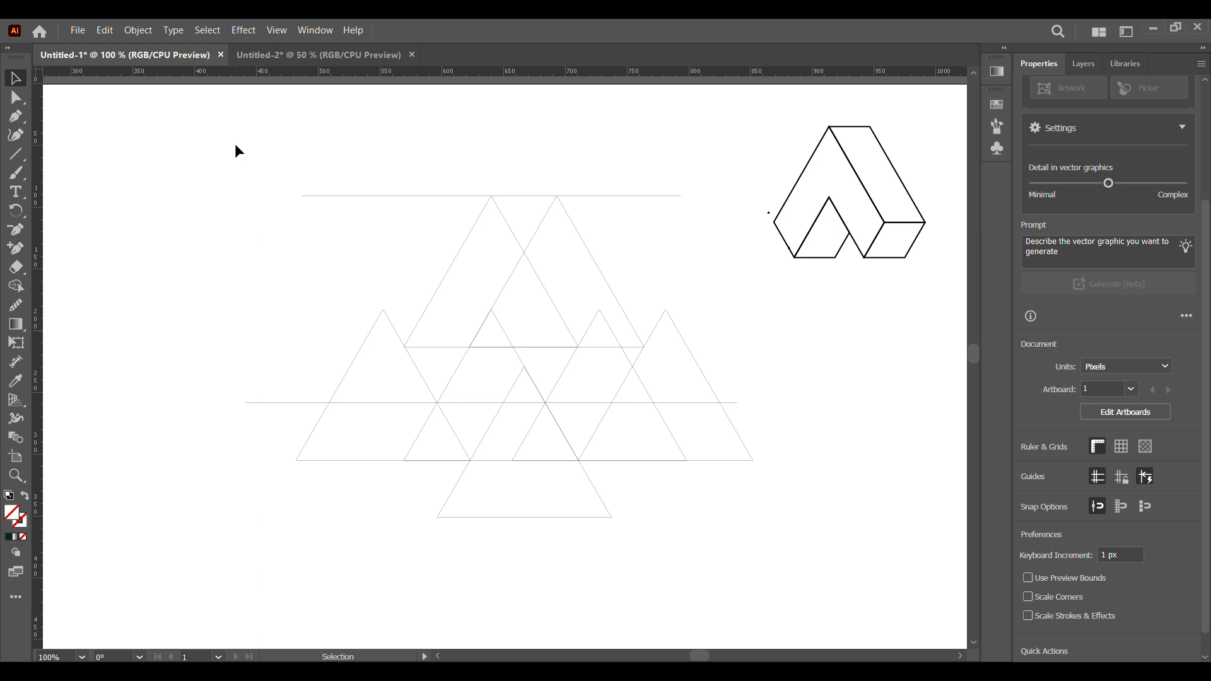
With Shape Builder, merge the grid regions into the A's front face, slanted side face, lower right face and inner leg face.
{"action": "left_click_drag", "start_coordinate": [244, 144], "coordinate": [737, 554]}
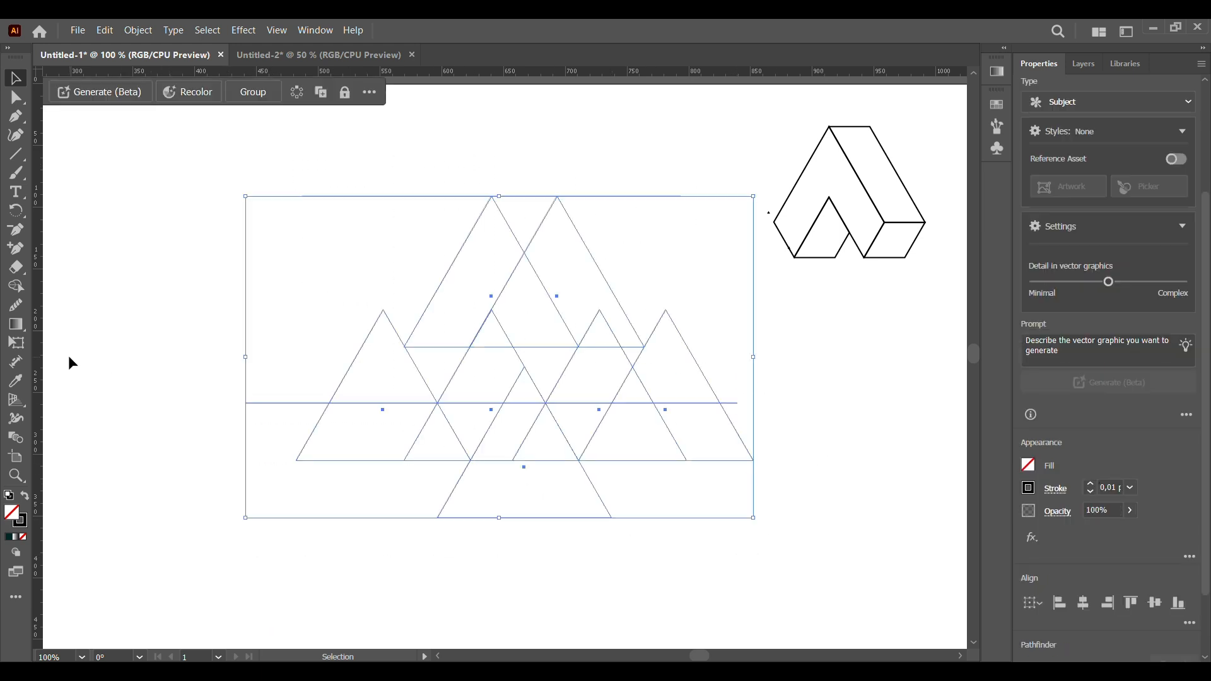
{"action": "left_click", "coordinate": [16, 287]}
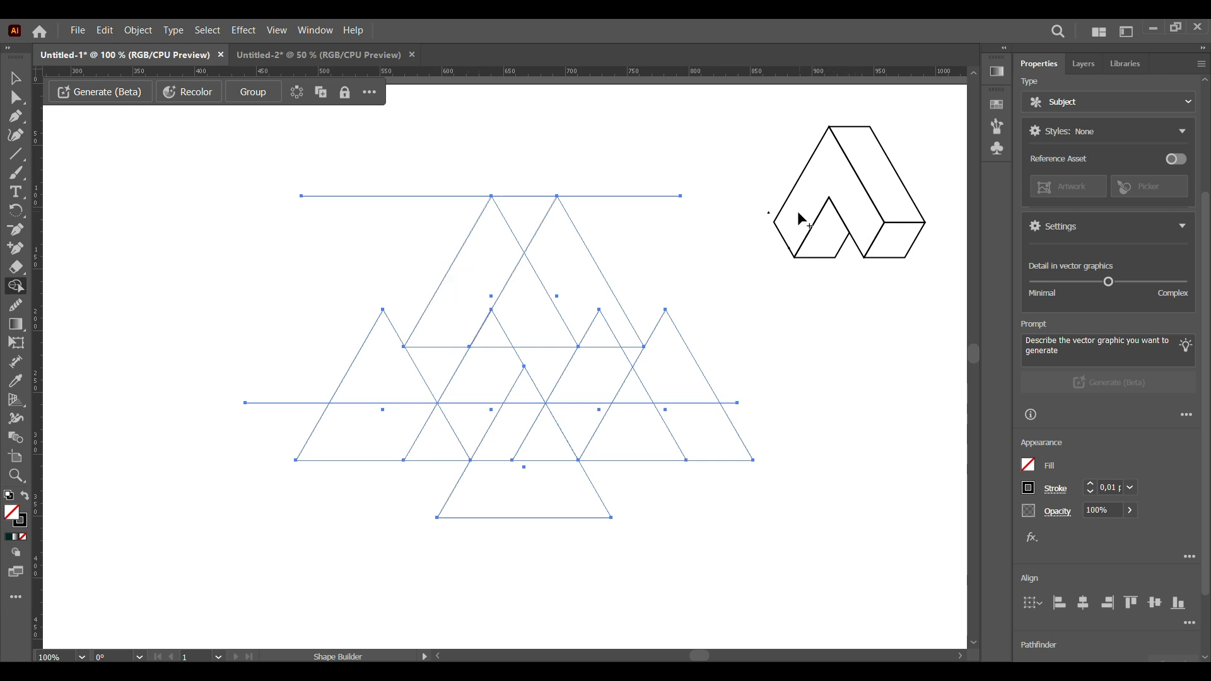
{"action": "mouse_move", "coordinate": [433, 362]}
{"action": "left_mouse_down"}
{"action": "mouse_move", "coordinate": [438, 332]}
{"action": "mouse_move", "coordinate": [494, 271]}
{"action": "mouse_move", "coordinate": [532, 310]}
{"action": "mouse_move", "coordinate": [543, 364]}
{"action": "left_mouse_up"}
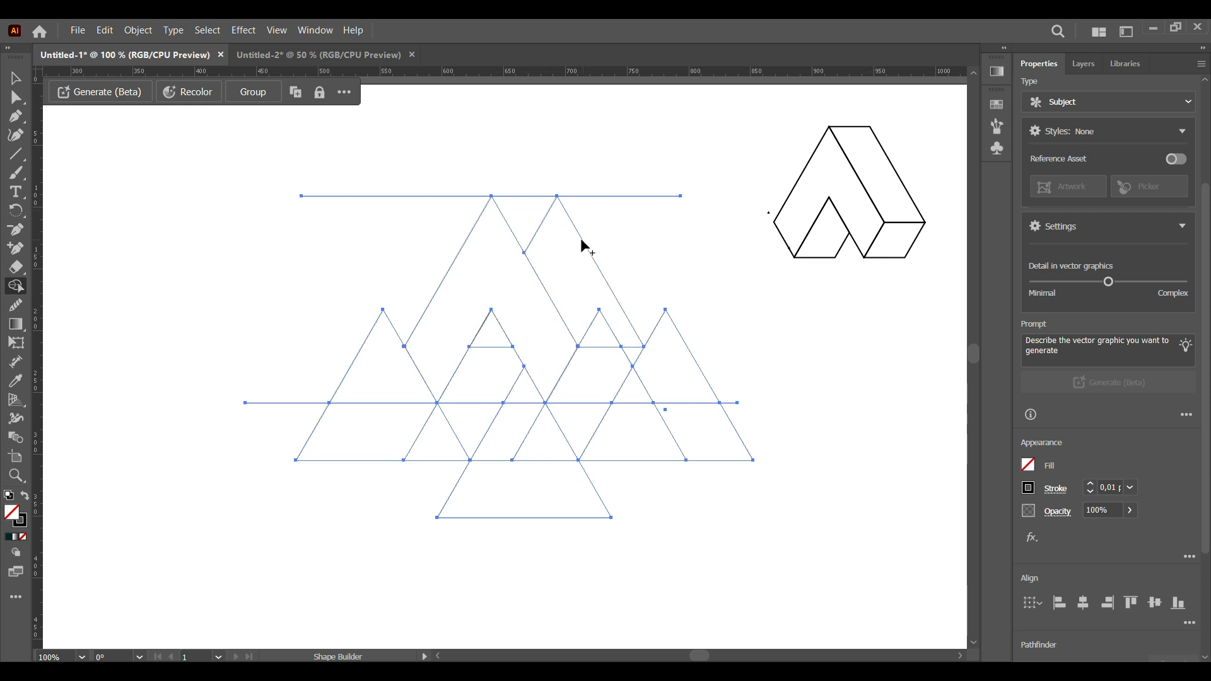
{"action": "mouse_move", "coordinate": [522, 217]}
{"action": "left_mouse_down"}
{"action": "mouse_move", "coordinate": [564, 256]}
{"action": "mouse_move", "coordinate": [604, 330]}
{"action": "left_mouse_up"}
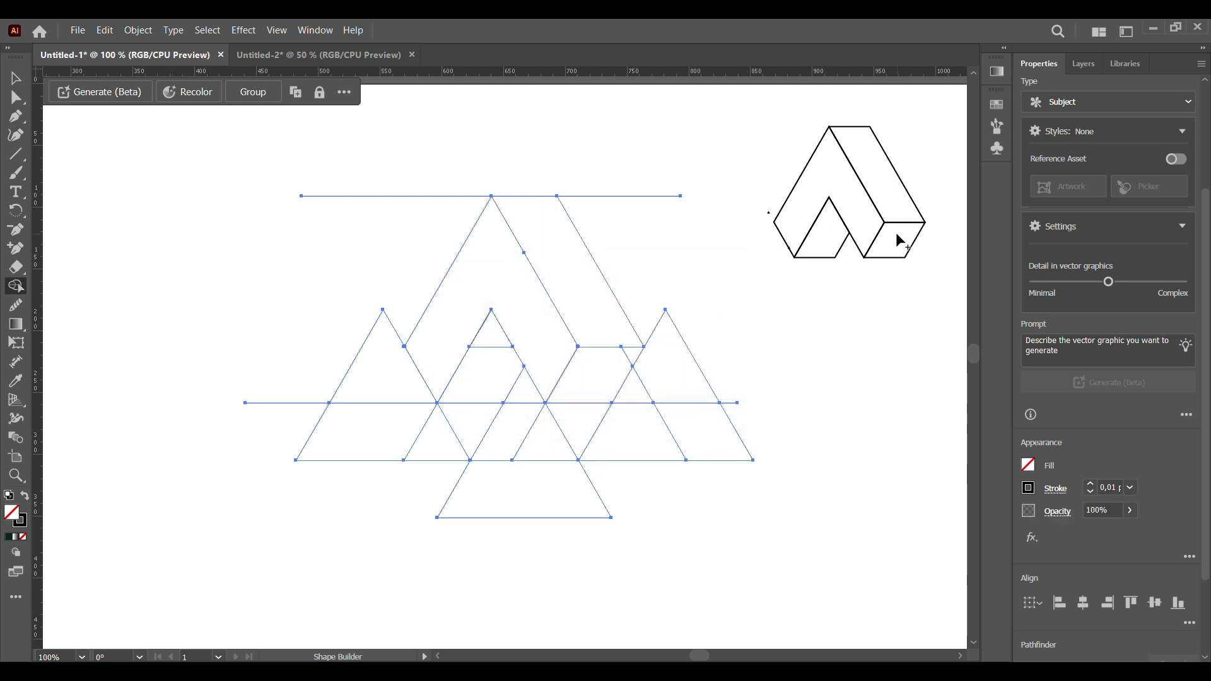
{"action": "left_click_drag", "start_coordinate": [575, 389], "coordinate": [627, 357]}
{"action": "left_click_drag", "start_coordinate": [478, 381], "coordinate": [492, 346]}
Erase the surplus lines and regions above, beside and below the A with Shape Builder.
{"action": "left_click_drag", "start_coordinate": [396, 178], "coordinate": [577, 145]}
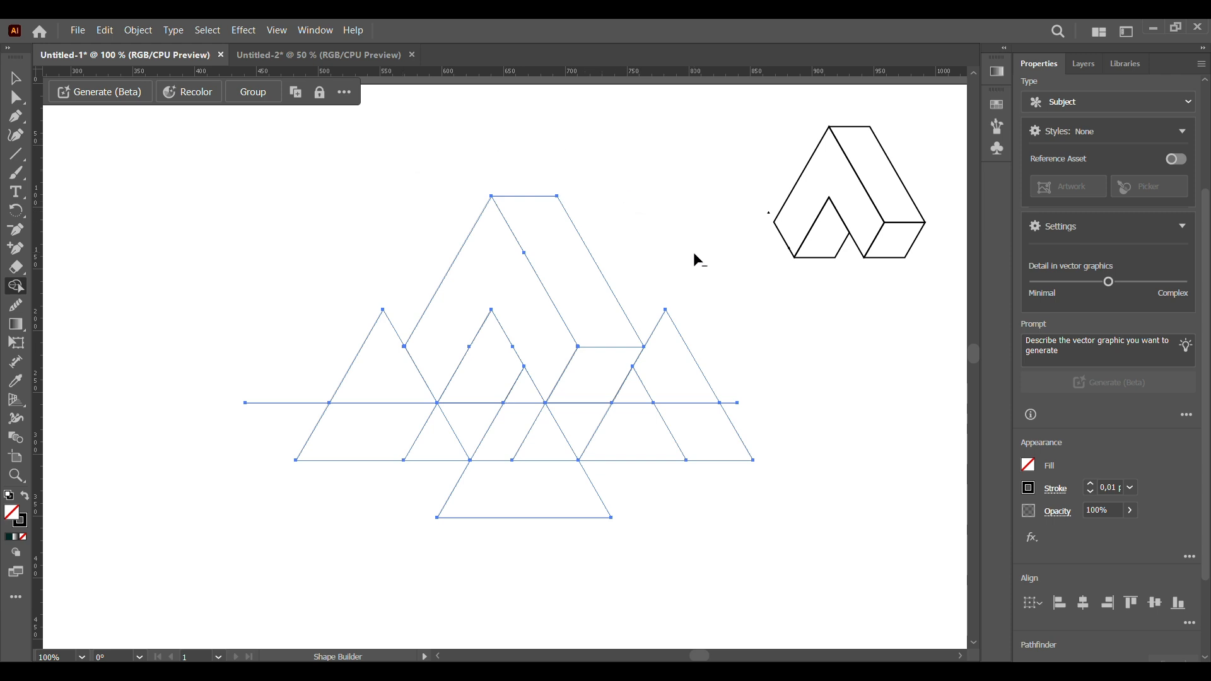
{"action": "left_click_drag", "start_coordinate": [664, 313], "coordinate": [697, 432]}
{"action": "left_click_drag", "start_coordinate": [665, 373], "coordinate": [637, 396]}
{"action": "mouse_move", "coordinate": [681, 374]}
{"action": "left_mouse_down"}
{"action": "mouse_move", "coordinate": [671, 404]}
{"action": "mouse_move", "coordinate": [640, 435]}
{"action": "left_mouse_up"}
{"action": "left_click", "coordinate": [536, 483], "text": "alt"}
{"action": "mouse_move", "coordinate": [508, 473]}
{"action": "left_mouse_down"}
{"action": "mouse_move", "coordinate": [479, 418]}
{"action": "mouse_move", "coordinate": [489, 409]}
{"action": "left_mouse_up"}
{"action": "key", "text": "ctrl+z"}
{"action": "mouse_move", "coordinate": [627, 440]}
{"action": "left_mouse_down"}
{"action": "mouse_move", "coordinate": [542, 438]}
{"action": "mouse_move", "coordinate": [516, 393]}
{"action": "left_mouse_up"}
{"action": "left_click_drag", "start_coordinate": [518, 439], "coordinate": [457, 430]}
{"action": "mouse_move", "coordinate": [461, 422]}
{"action": "left_mouse_down"}
{"action": "mouse_move", "coordinate": [384, 390]}
{"action": "mouse_move", "coordinate": [391, 435]}
{"action": "left_mouse_up"}
{"action": "left_click", "coordinate": [314, 401], "text": "alt"}
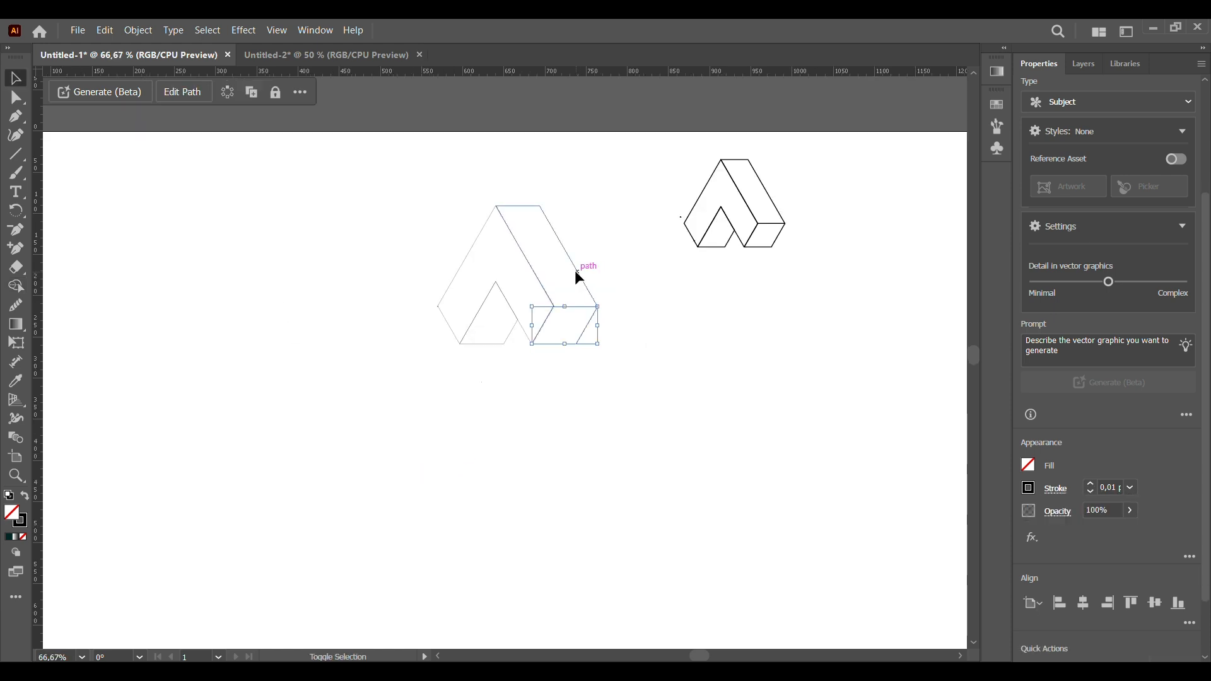
Select all four faces of the A and move them down to an empty area, away from the leftover bits.
{"action": "left_click", "coordinate": [576, 273], "text": "shift"}
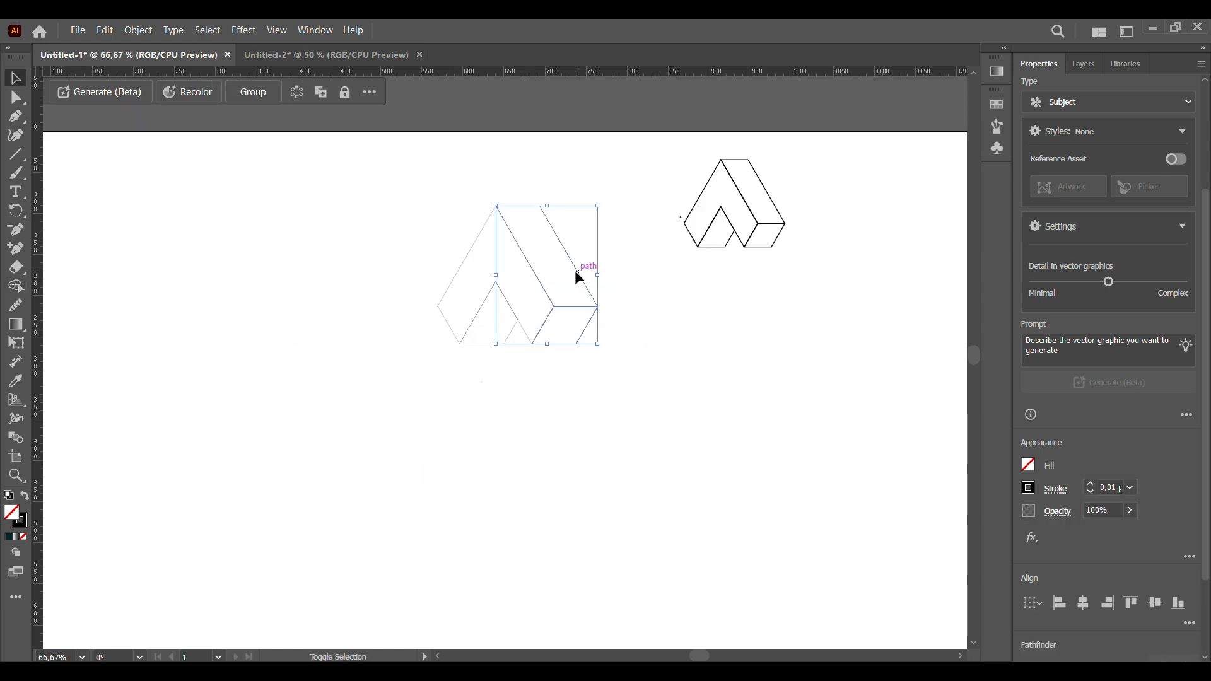
{"action": "left_click", "coordinate": [528, 338], "text": "shift"}
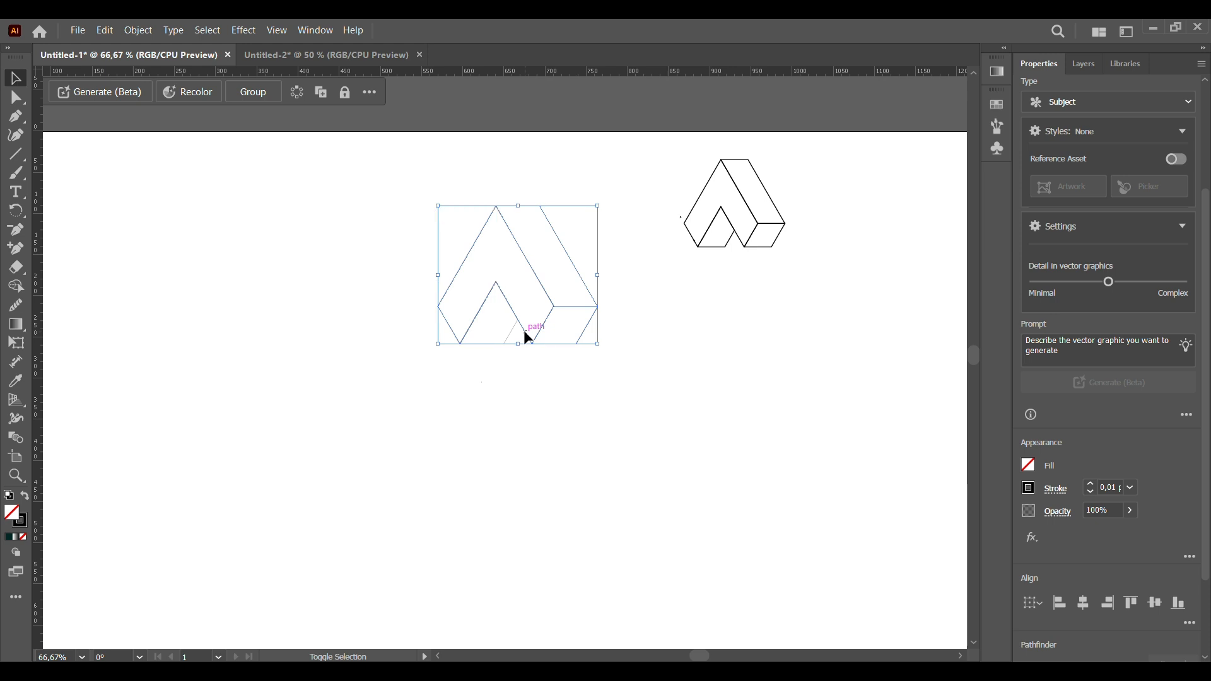
{"action": "left_click_drag", "start_coordinate": [514, 337], "coordinate": [515, 500]}
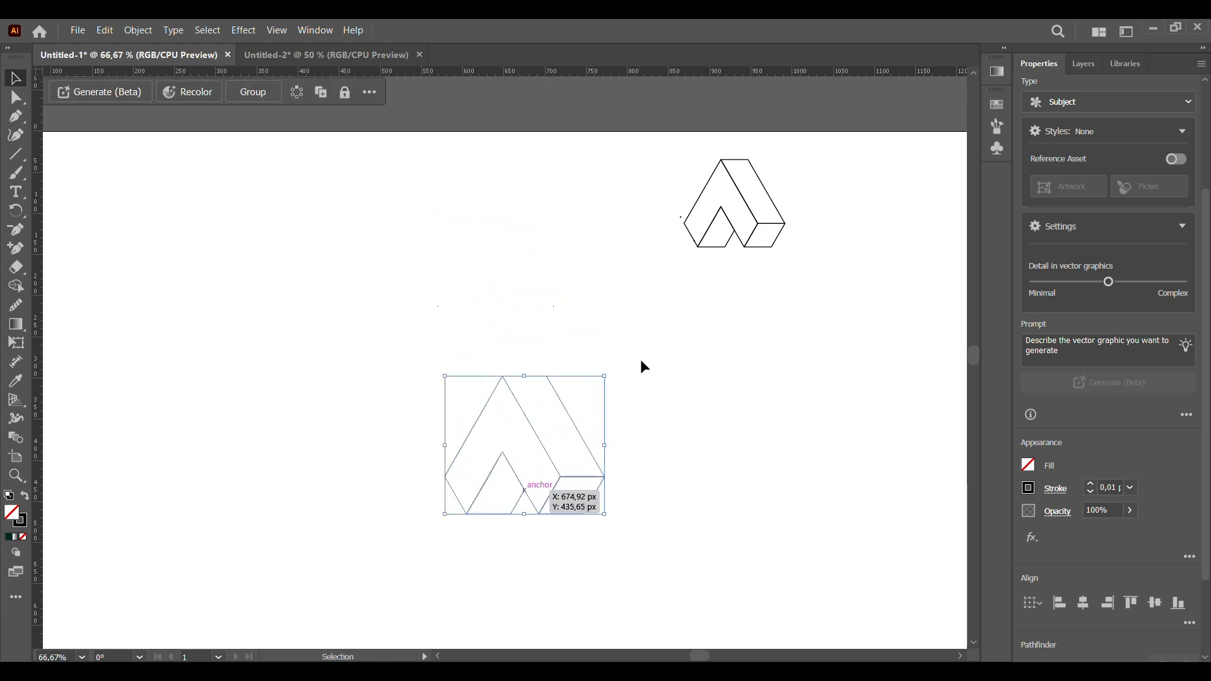
Delete the stray leftover points at the A's former location.
{"action": "left_click", "coordinate": [661, 333]}
{"action": "left_click_drag", "start_coordinate": [407, 167], "coordinate": [621, 358]}
{"action": "left_click_drag", "start_coordinate": [390, 191], "coordinate": [607, 350]}
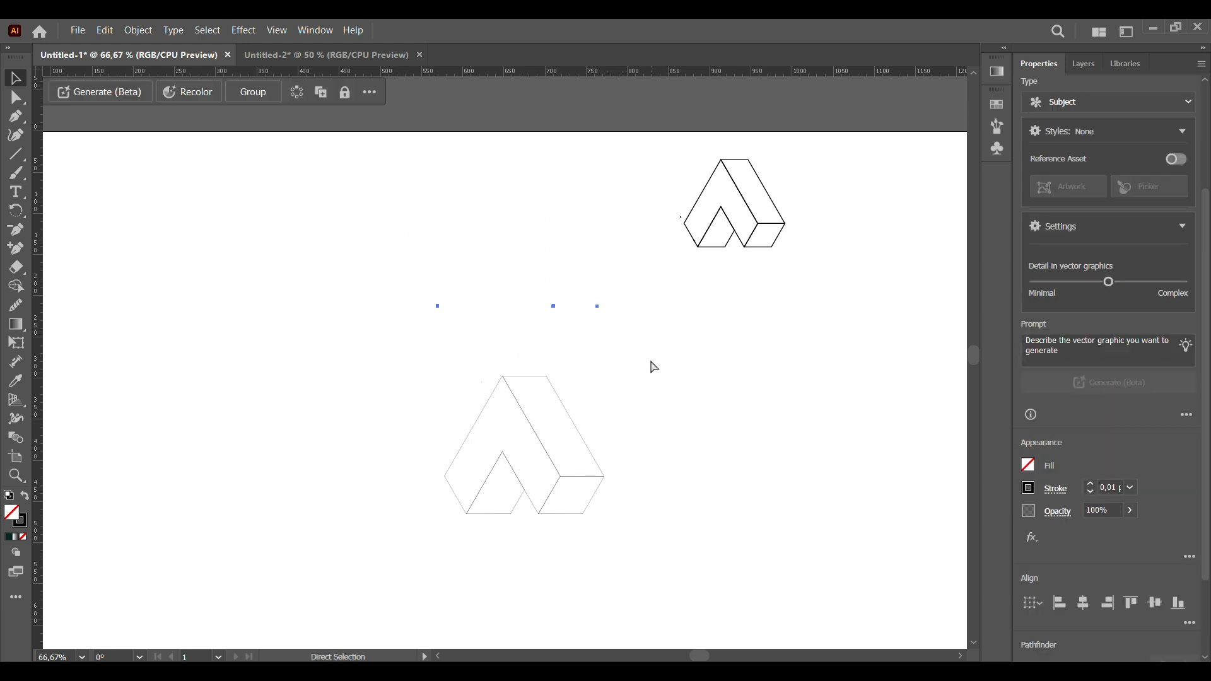
{"action": "left_click", "coordinate": [645, 352]}
Remove the unneeded anchor points from the A's large front face.
{"action": "key", "text": "ctrl+plus"}
{"action": "scroll", "coordinate": [419, 330], "scroll_direction": "down", "scroll_amount": 5}
{"action": "key", "text": "ctrl+plus"}
{"action": "scroll", "coordinate": [397, 324], "scroll_direction": "down", "scroll_amount": 4}
{"action": "left_click", "coordinate": [556, 318]}
{"action": "left_click", "coordinate": [693, 261]}
{"action": "left_click", "coordinate": [600, 396]}
{"action": "key", "text": "minus"}
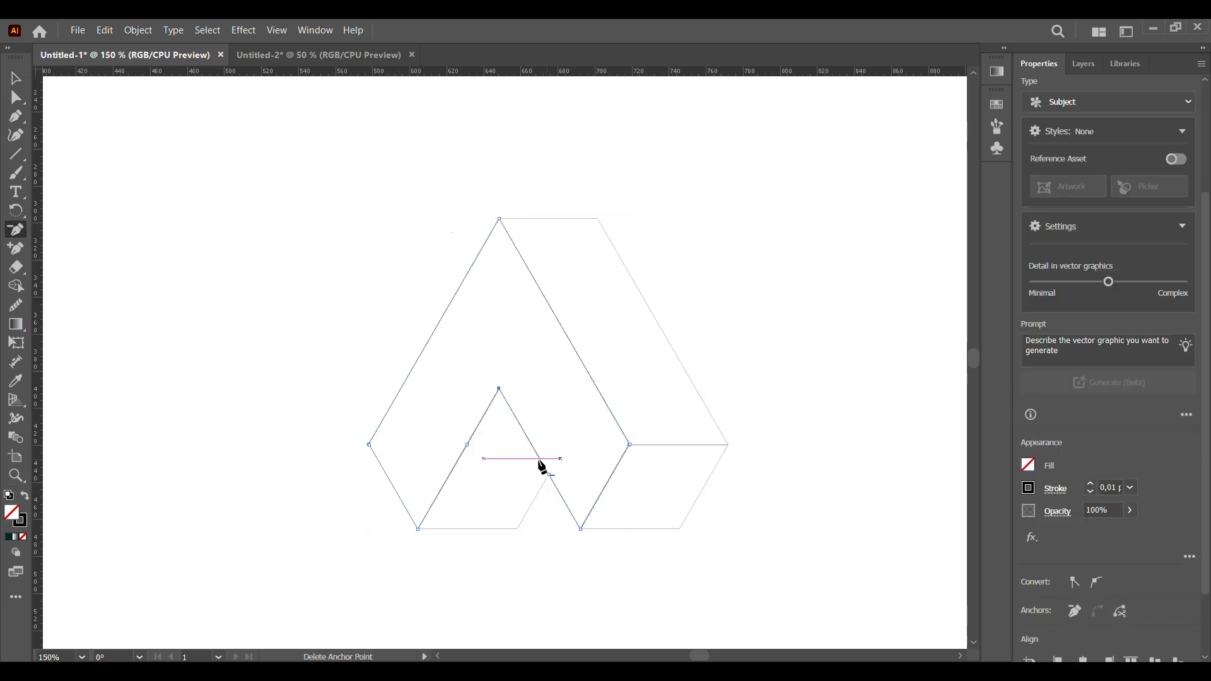
{"action": "key", "text": "v"}
Remove the redundant anchor points along the sloping edges of the inner leg face.
{"action": "left_click", "coordinate": [529, 516]}
{"action": "left_click", "coordinate": [529, 516]}
{"action": "key", "text": "minus"}
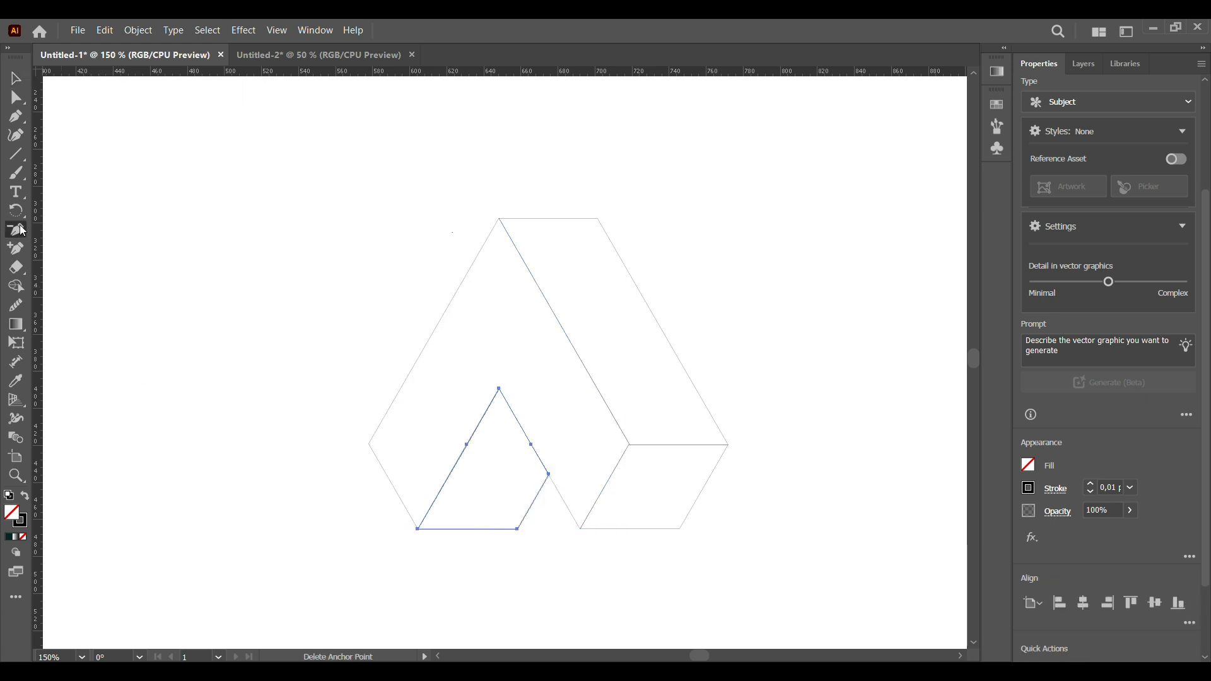
{"action": "key", "text": "v"}
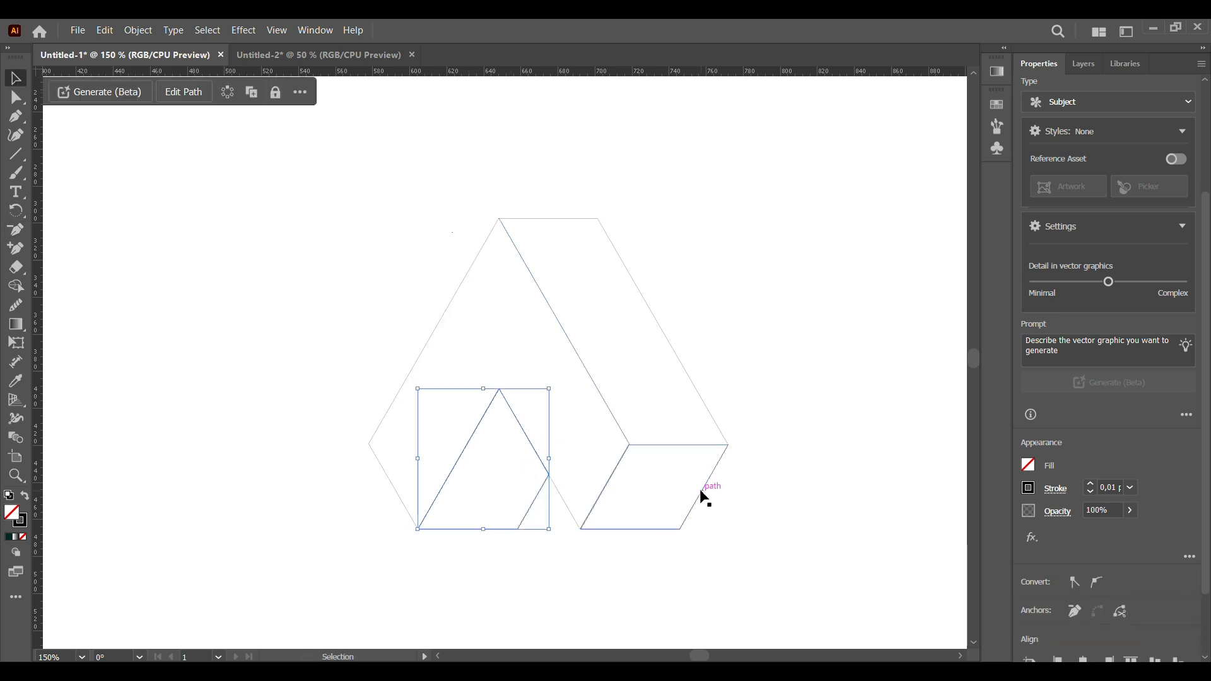
Remove the redundant anchor points from the lower right face and the long slanted side face.
{"action": "left_click", "coordinate": [701, 495]}
{"action": "key", "text": "minus"}
{"action": "left_click", "coordinate": [21, 83]}
{"action": "left_click", "coordinate": [662, 330]}
{"action": "key", "text": "minus"}
{"action": "key", "text": "v"}
{"action": "left_click", "coordinate": [208, 194]}
Group all the A's faces and move the group up and to the left on the artboard.
{"action": "key", "text": "ctrl+minus"}
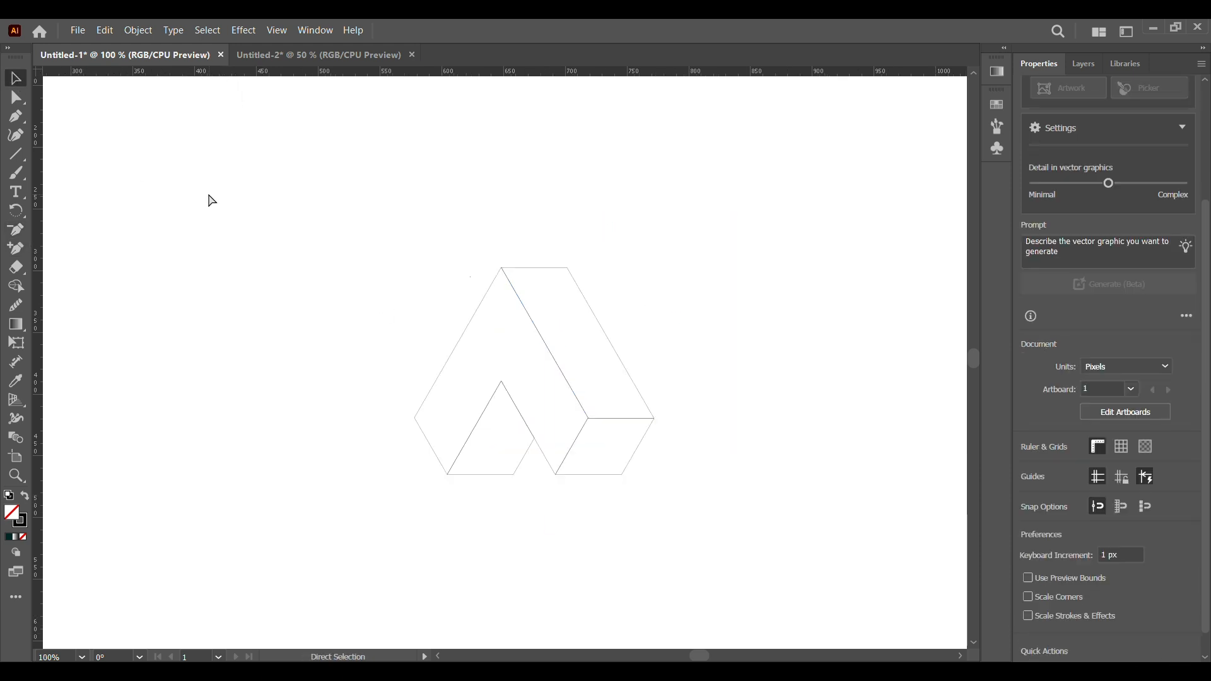
{"action": "left_click_drag", "start_coordinate": [412, 255], "coordinate": [651, 479]}
{"action": "left_click", "coordinate": [255, 94]}
{"action": "left_click_drag", "start_coordinate": [551, 356], "coordinate": [496, 267]}
{"action": "left_click", "coordinate": [697, 365]}
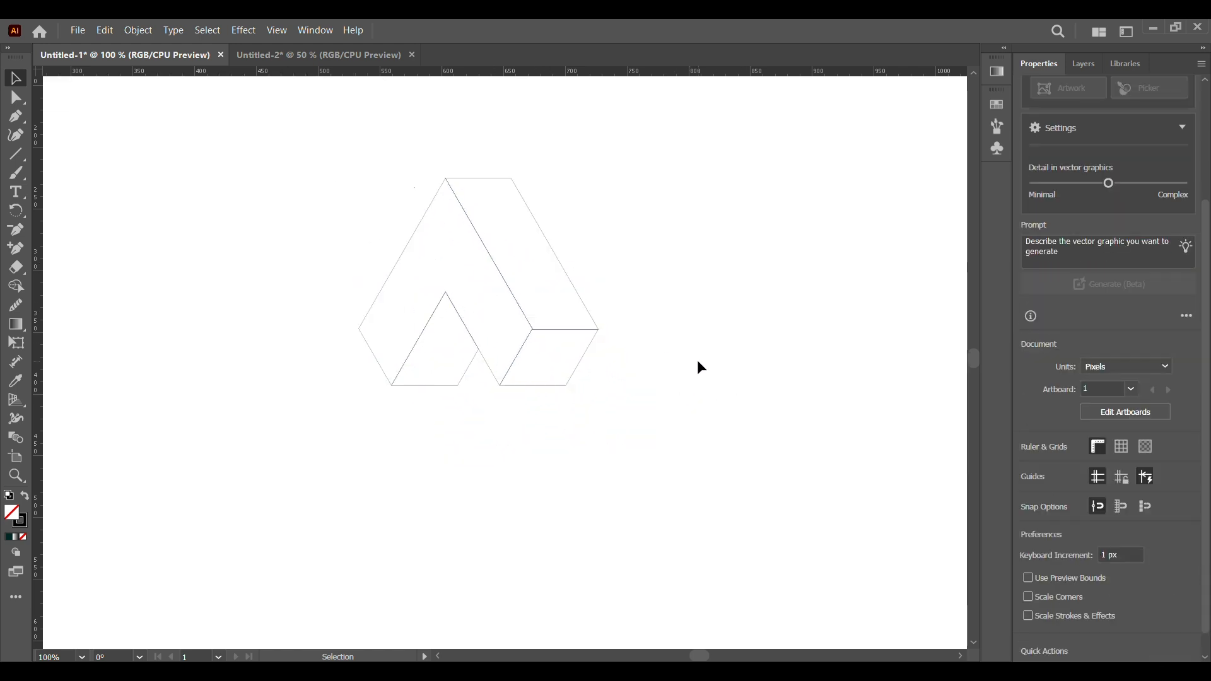
Set the stroke weight of the grouped A to 1 pt.
{"action": "left_click_drag", "start_coordinate": [362, 184], "coordinate": [575, 417]}
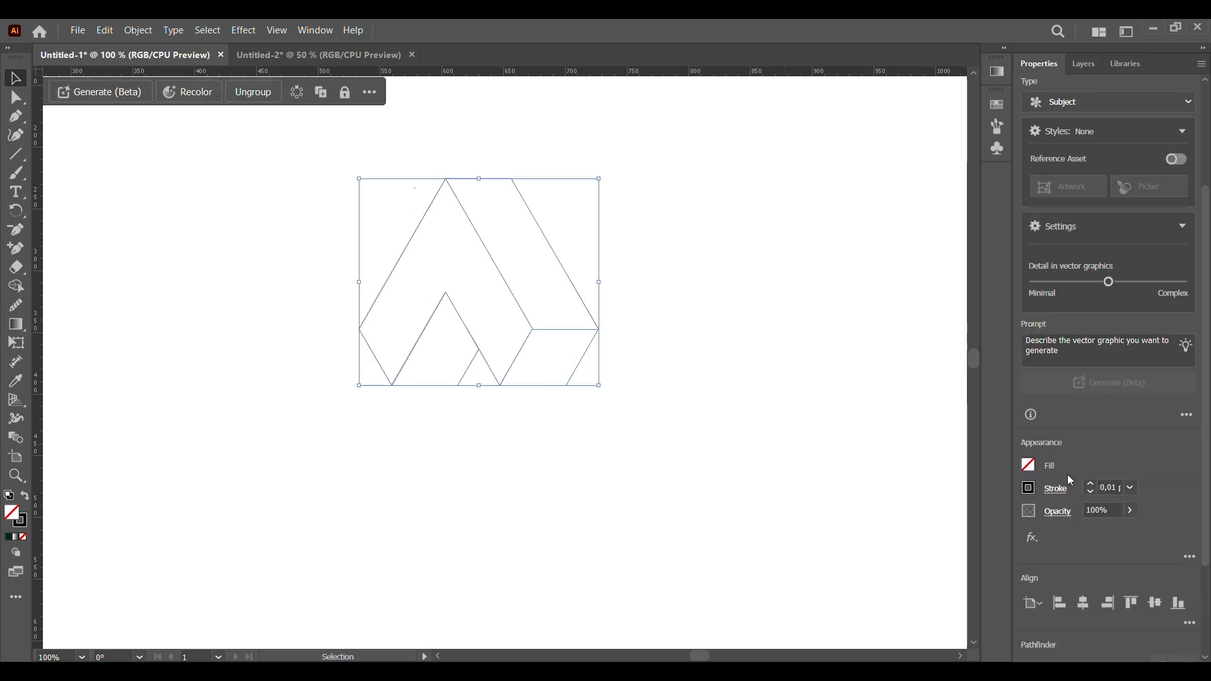
{"action": "left_click", "coordinate": [1090, 488]}
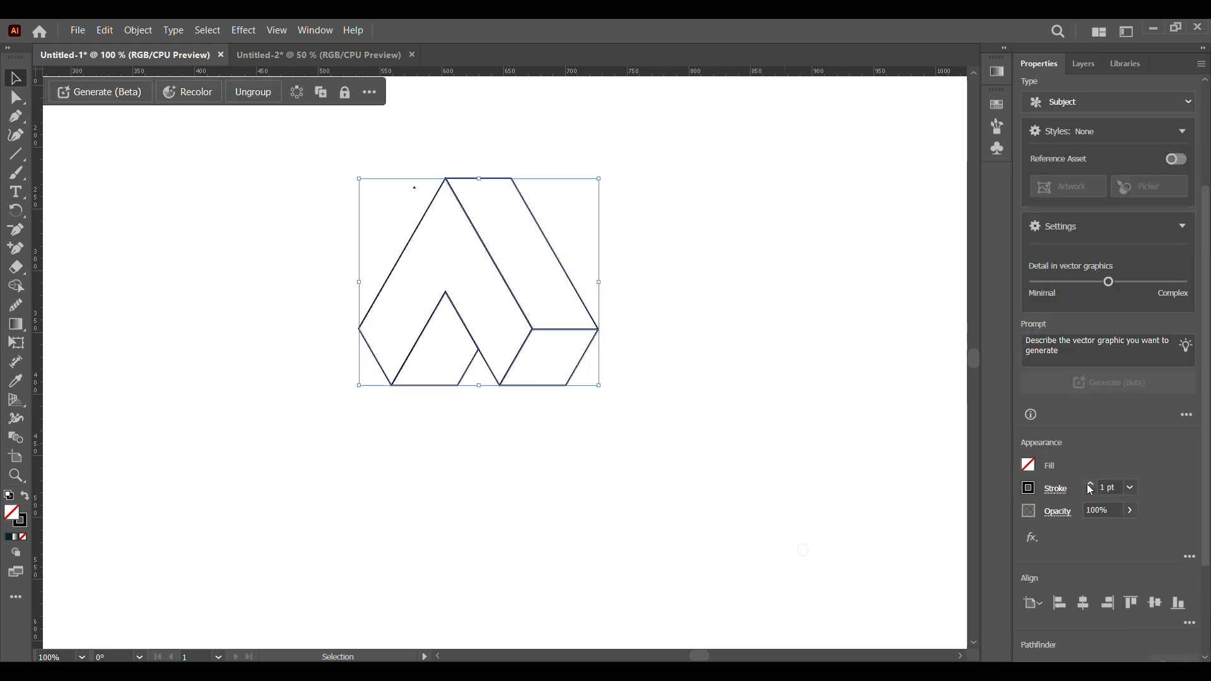
{"action": "left_click", "coordinate": [716, 371]}
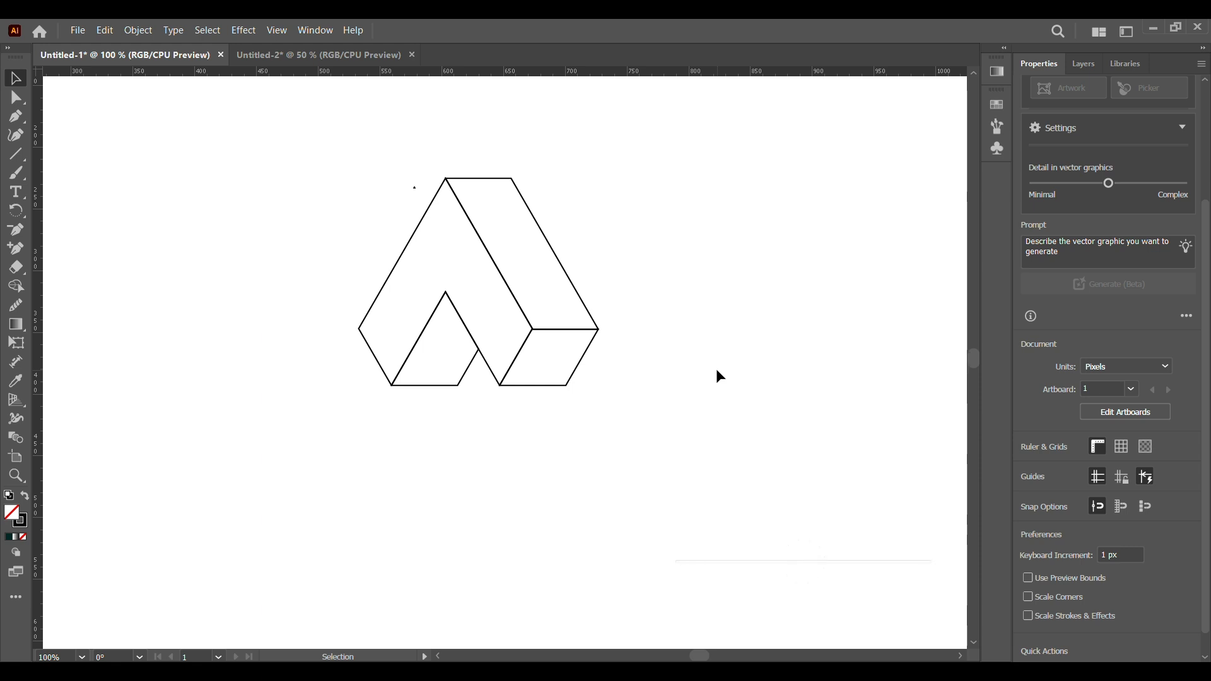
Isolate the grouped A and delete the tiny stray triangle beside its upper left slope.
{"action": "left_click", "coordinate": [415, 189]}
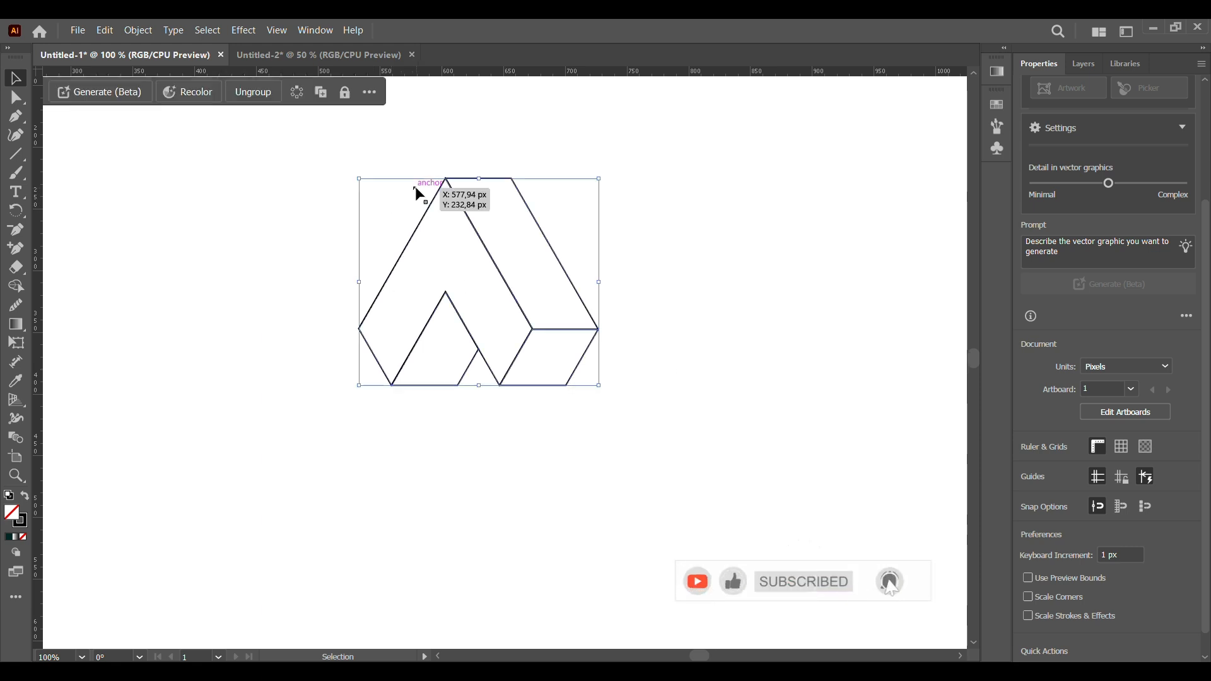
{"action": "double_click", "coordinate": [416, 188]}
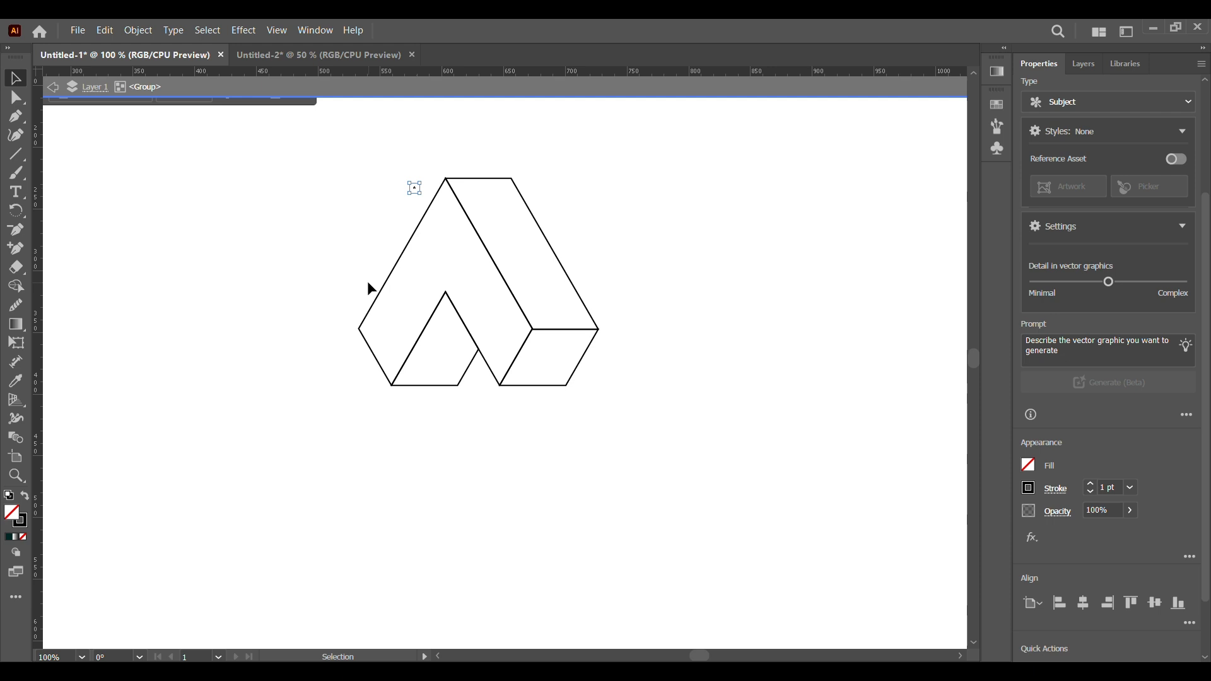
{"action": "key", "text": "a"}
{"action": "key", "text": "v"}
{"action": "left_click", "coordinate": [384, 195]}
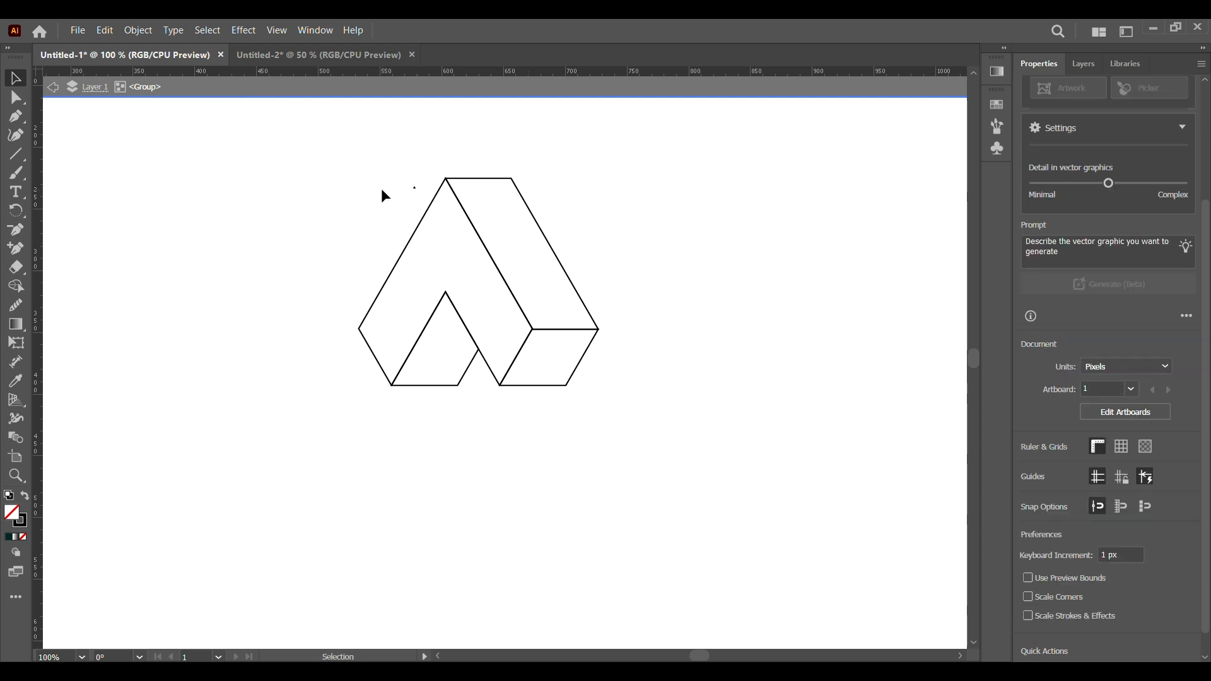
{"action": "left_click", "coordinate": [414, 189]}
{"action": "left_click", "coordinate": [438, 152]}
{"action": "key", "text": "ctrl+plus"}
{"action": "key", "text": "ctrl+plus"}
{"action": "key", "text": "ctrl+plus"}
{"action": "scroll", "coordinate": [383, 223], "scroll_direction": "up", "scroll_amount": 10}
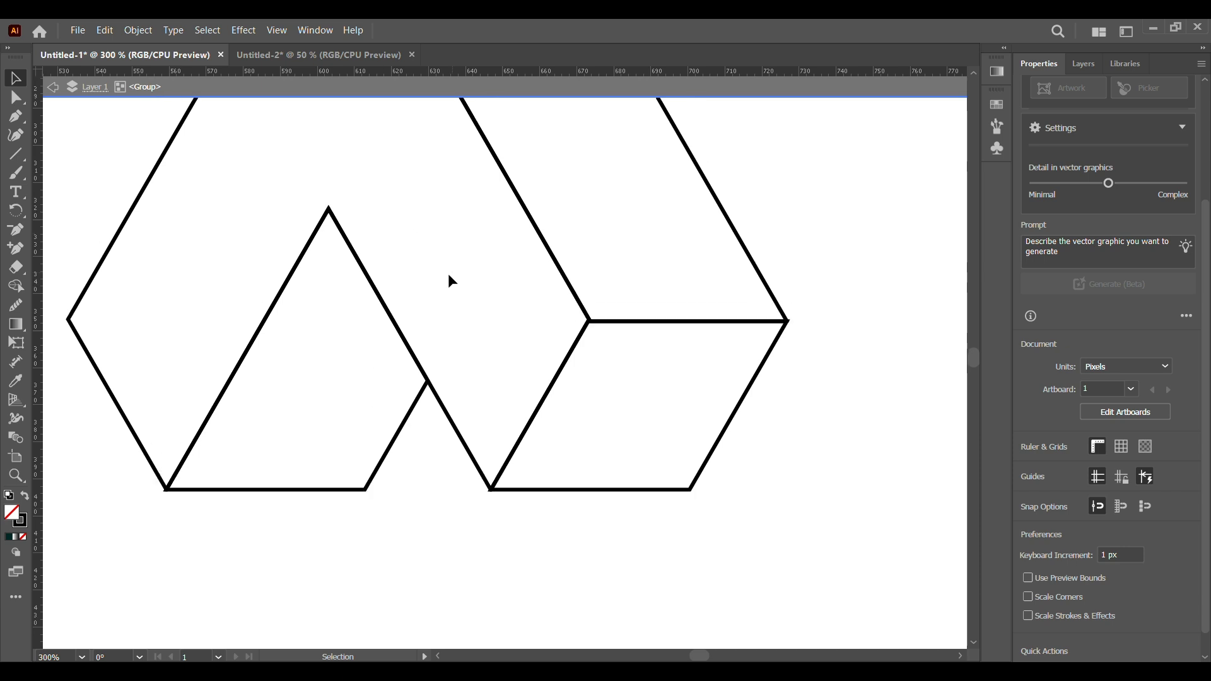
{"action": "scroll", "coordinate": [276, 276], "scroll_direction": "up", "scroll_amount": 2}
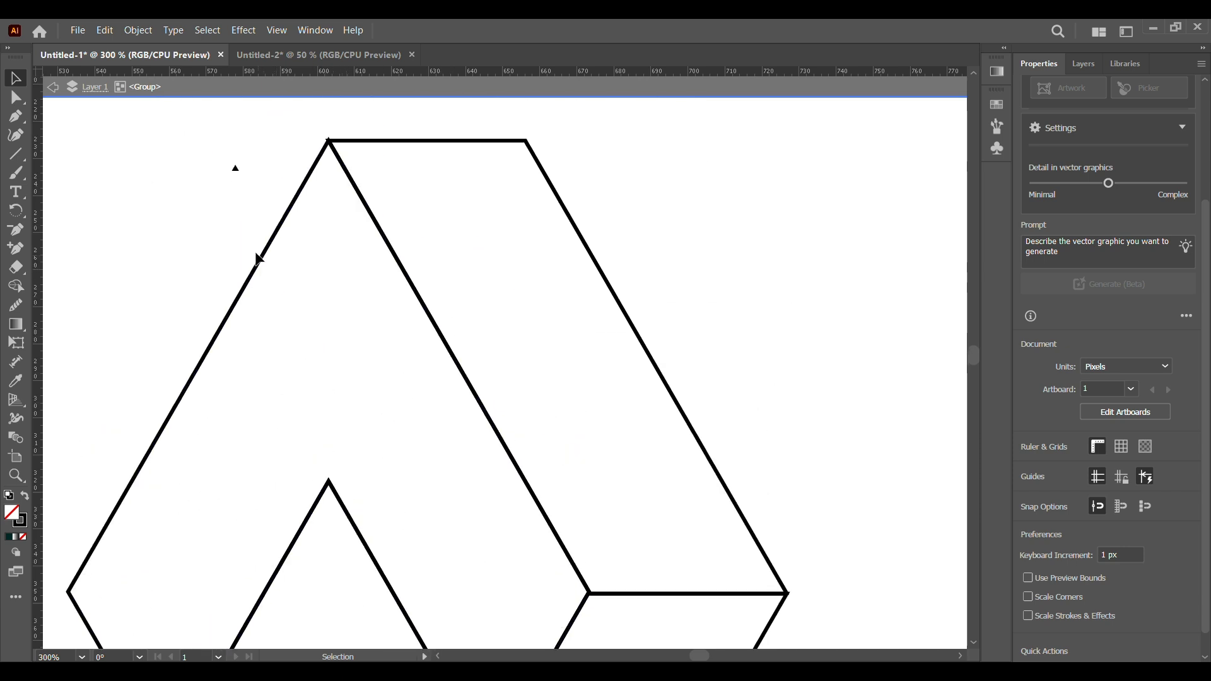
{"action": "key", "text": "a"}
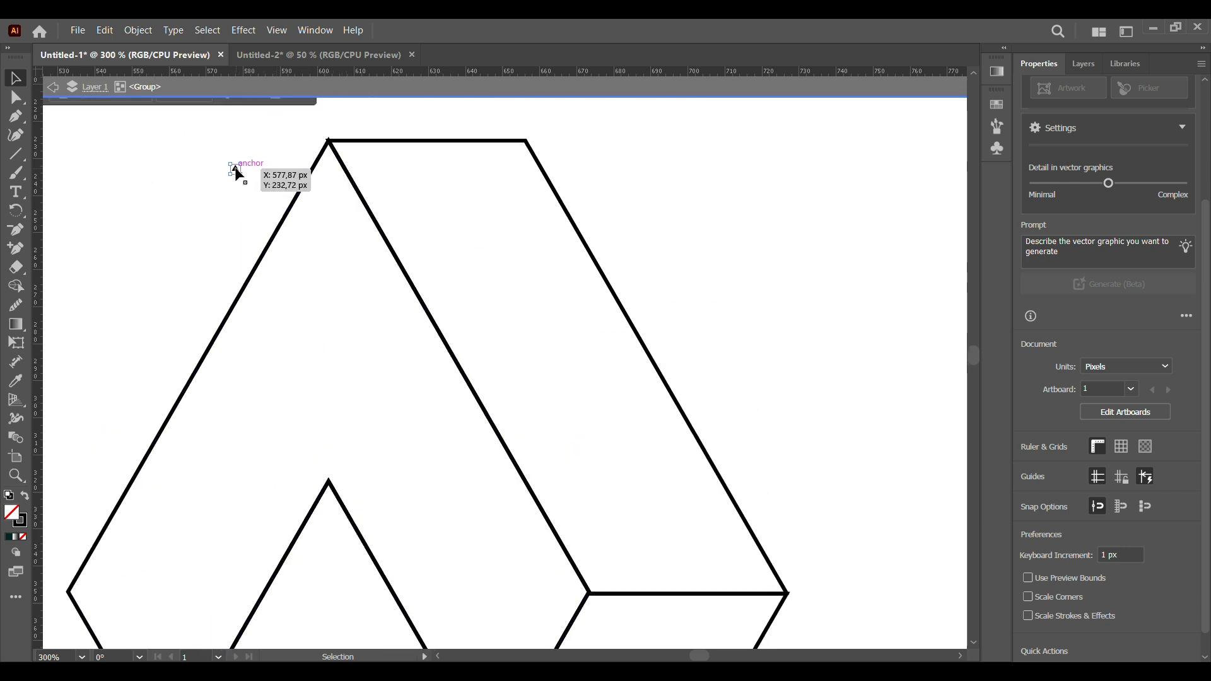
{"action": "left_click", "coordinate": [235, 167]}
{"action": "key", "text": "v"}
{"action": "key", "text": "Delete"}
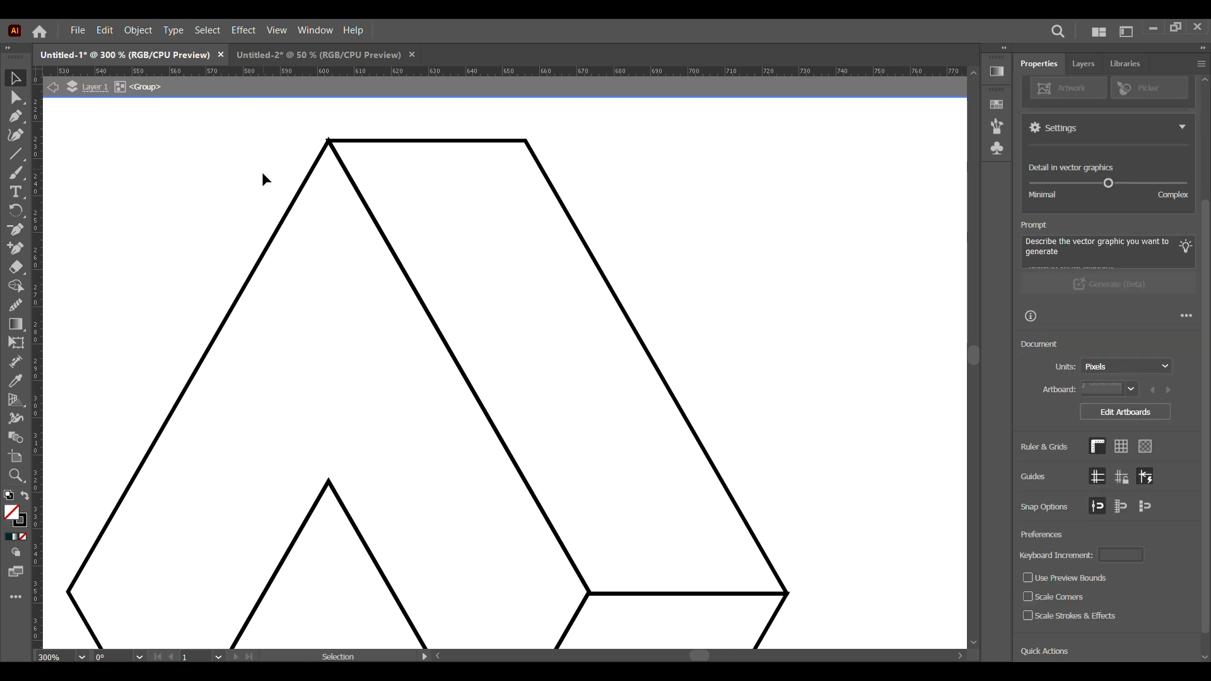
Exit group isolation and delete the smaller spare A near the artboard's upper edge.
{"action": "scroll", "coordinate": [246, 232], "scroll_direction": "down", "scroll_amount": 2}
{"action": "scroll", "coordinate": [249, 237], "scroll_direction": "up", "scroll_amount": 1}
{"action": "key", "text": "a"}
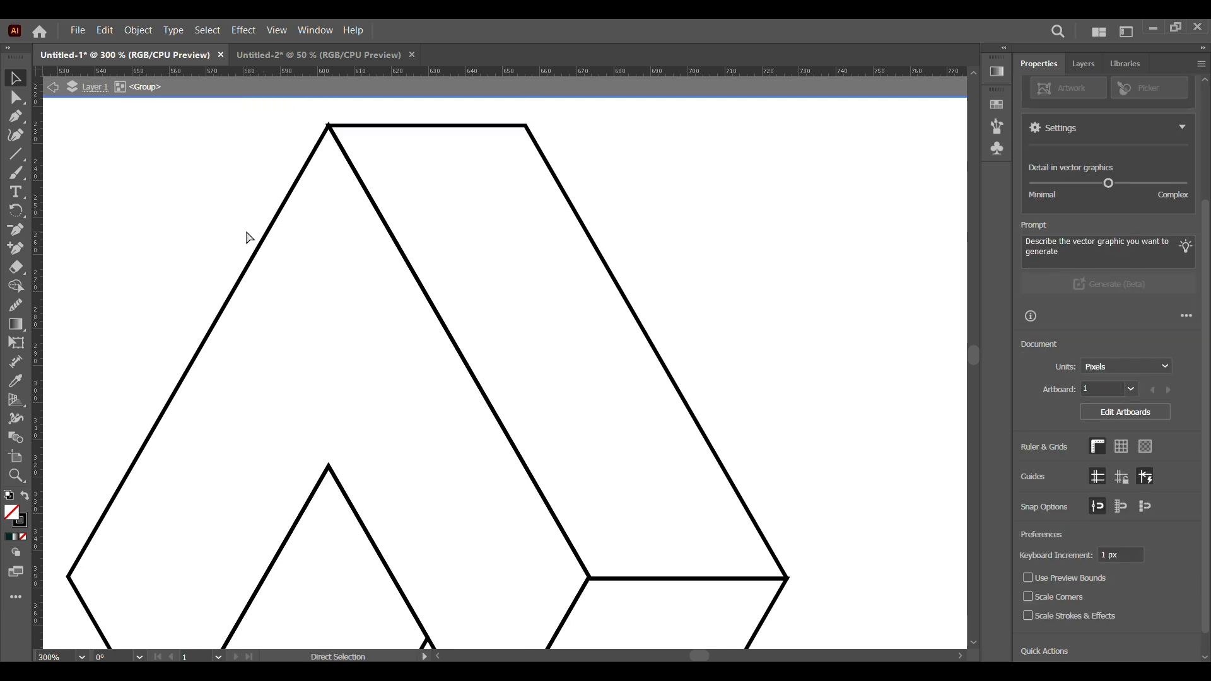
{"action": "key", "text": "ctrl+minus"}
{"action": "key", "text": "ctrl+minus"}
{"action": "key", "text": "ctrl+minus"}
{"action": "left_click_drag", "start_coordinate": [749, 165], "coordinate": [844, 307]}
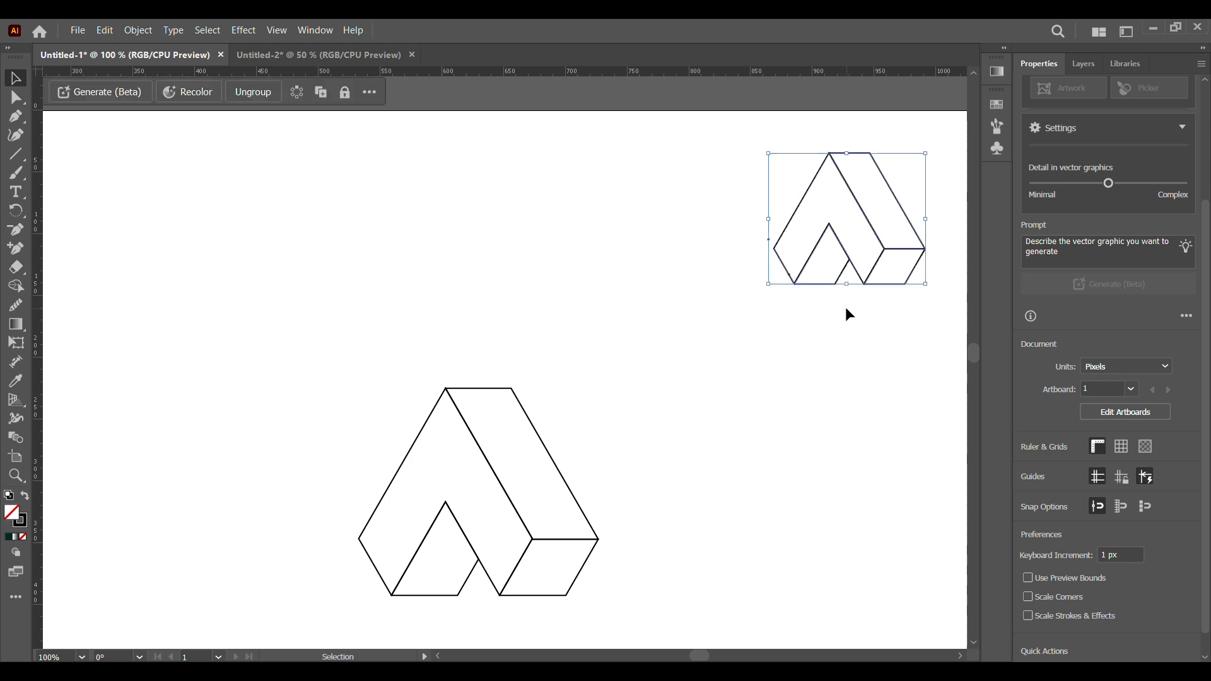
{"action": "key", "text": "v"}
{"action": "key", "text": "Delete"}
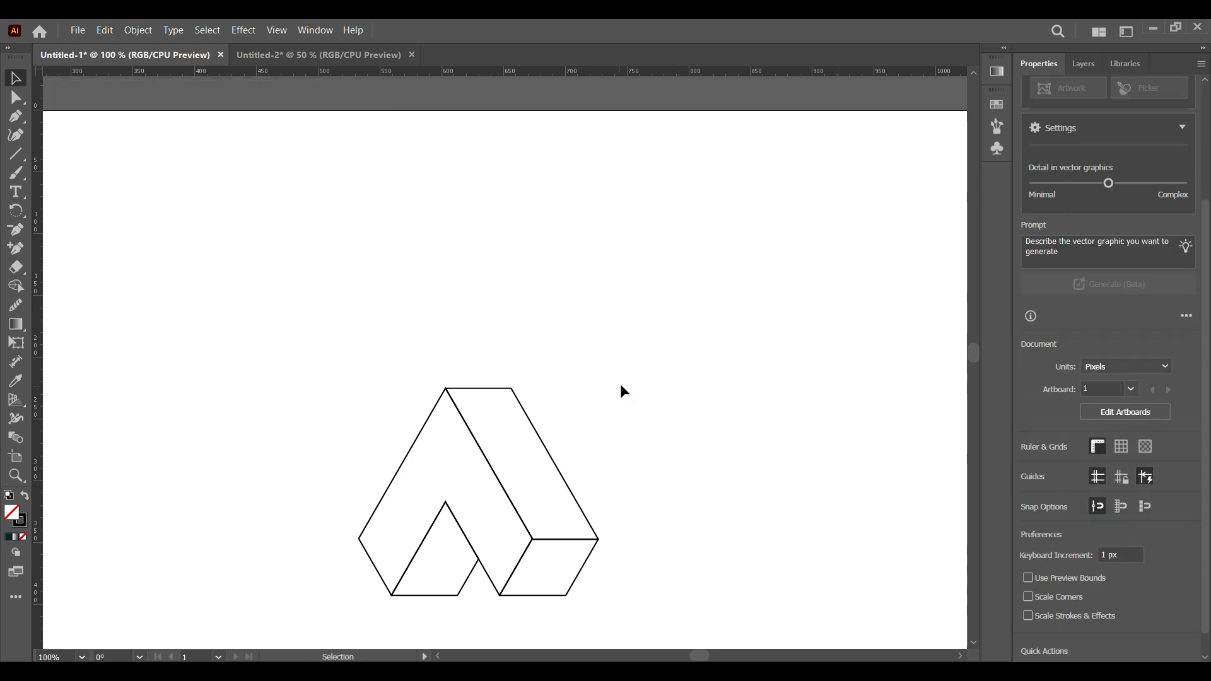
Shrink the grouped A slightly and place a copy, rotated about 120° clockwise, below and to the right of it.
{"action": "scroll", "coordinate": [619, 385], "scroll_direction": "down", "scroll_amount": 7}
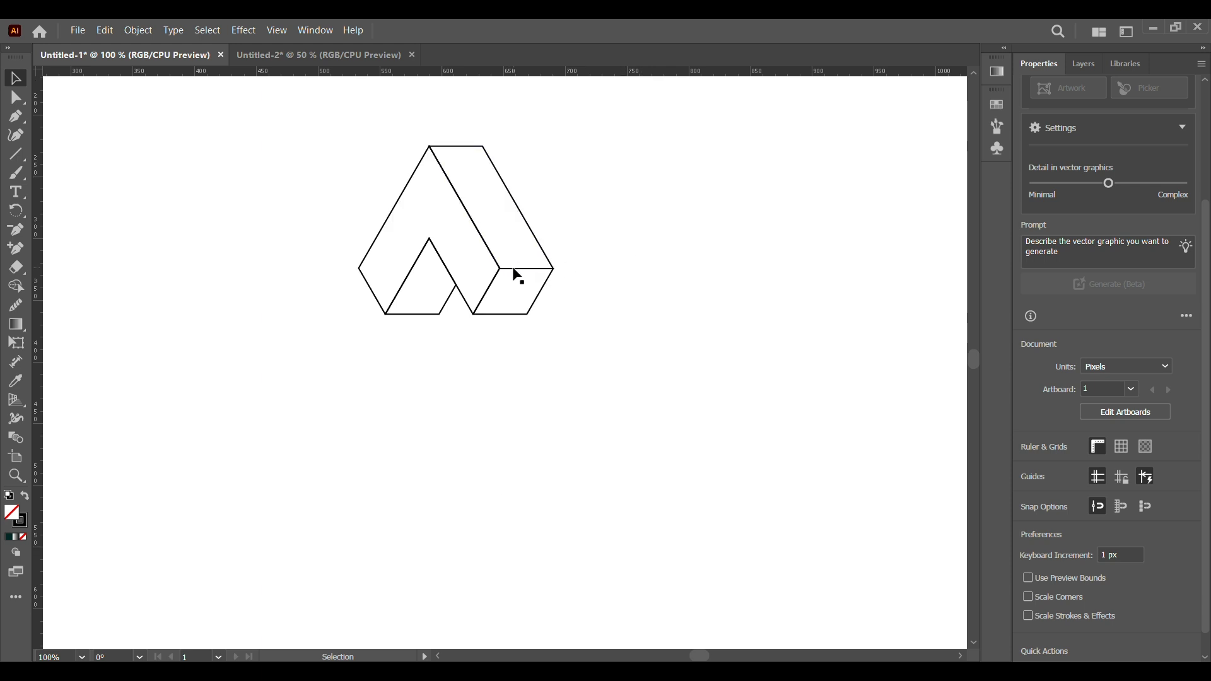
{"action": "left_click", "coordinate": [516, 270]}
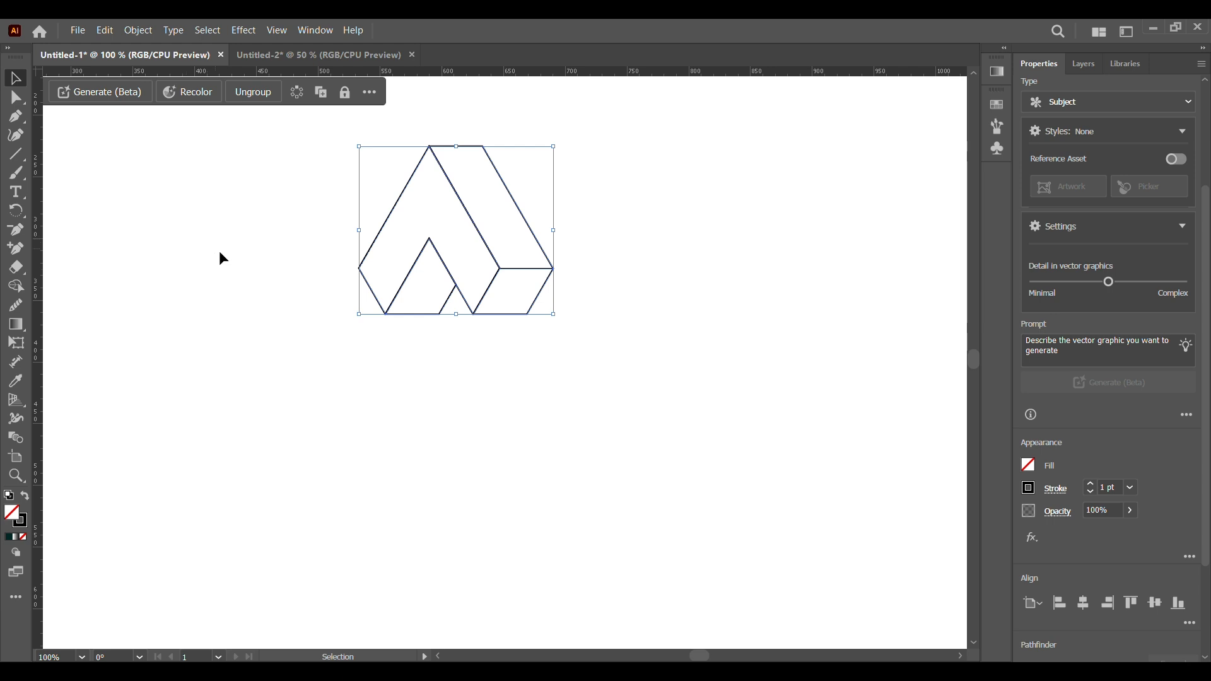
{"action": "left_click", "coordinate": [138, 37]}
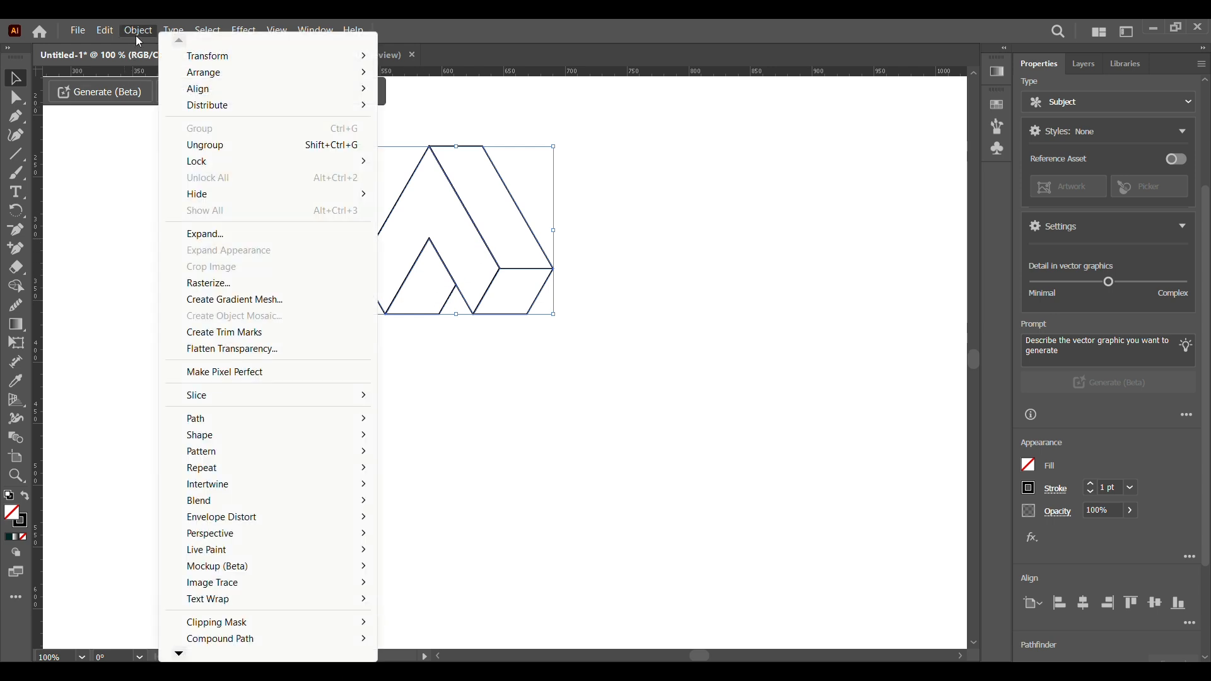
{"action": "mouse_move", "coordinate": [104, 31]}
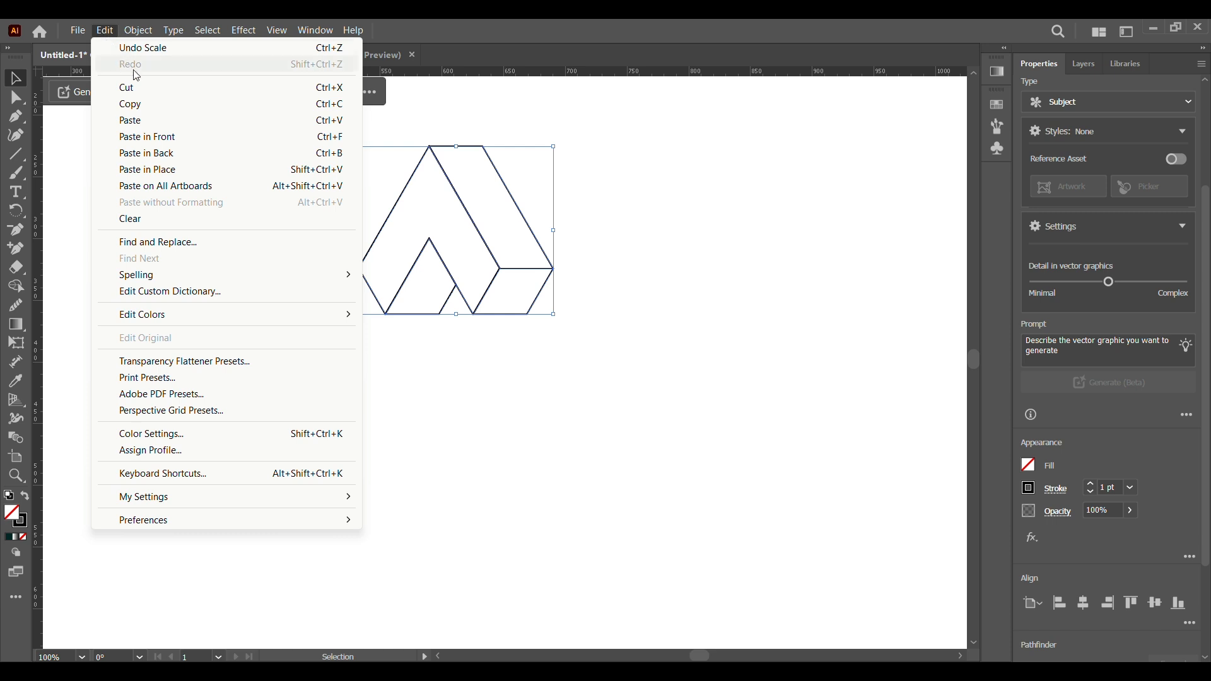
{"action": "left_click", "coordinate": [157, 102]}
{"action": "left_click", "coordinate": [102, 31]}
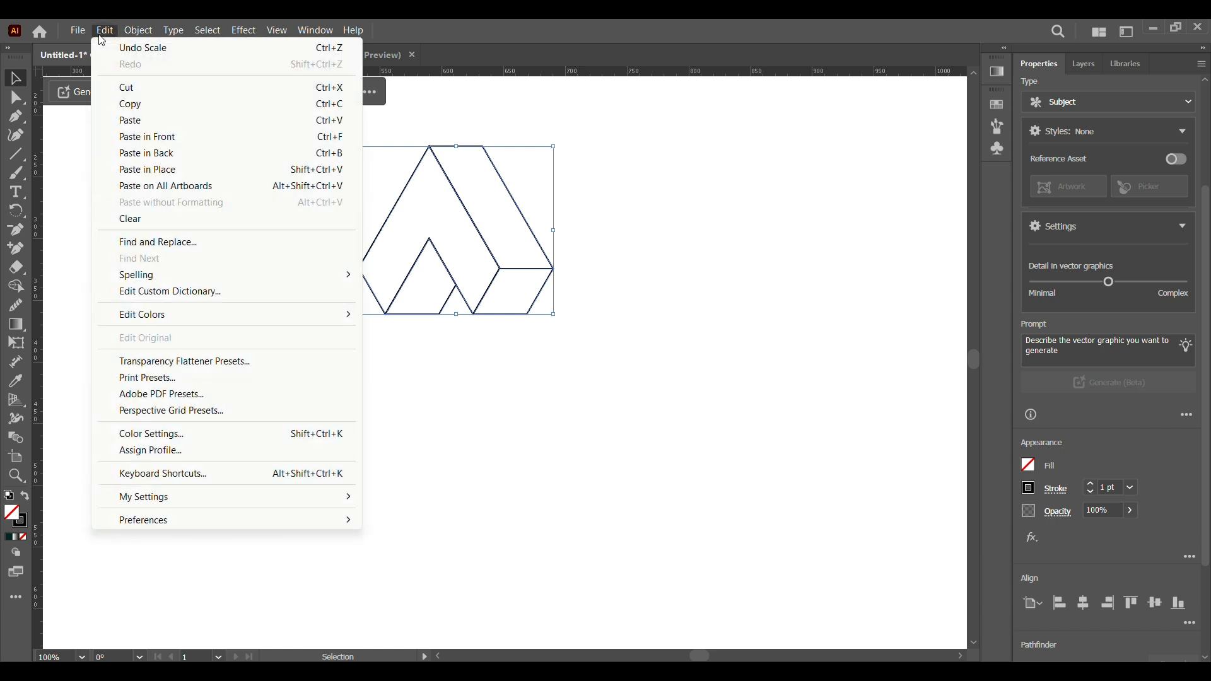
{"action": "left_click", "coordinate": [157, 169]}
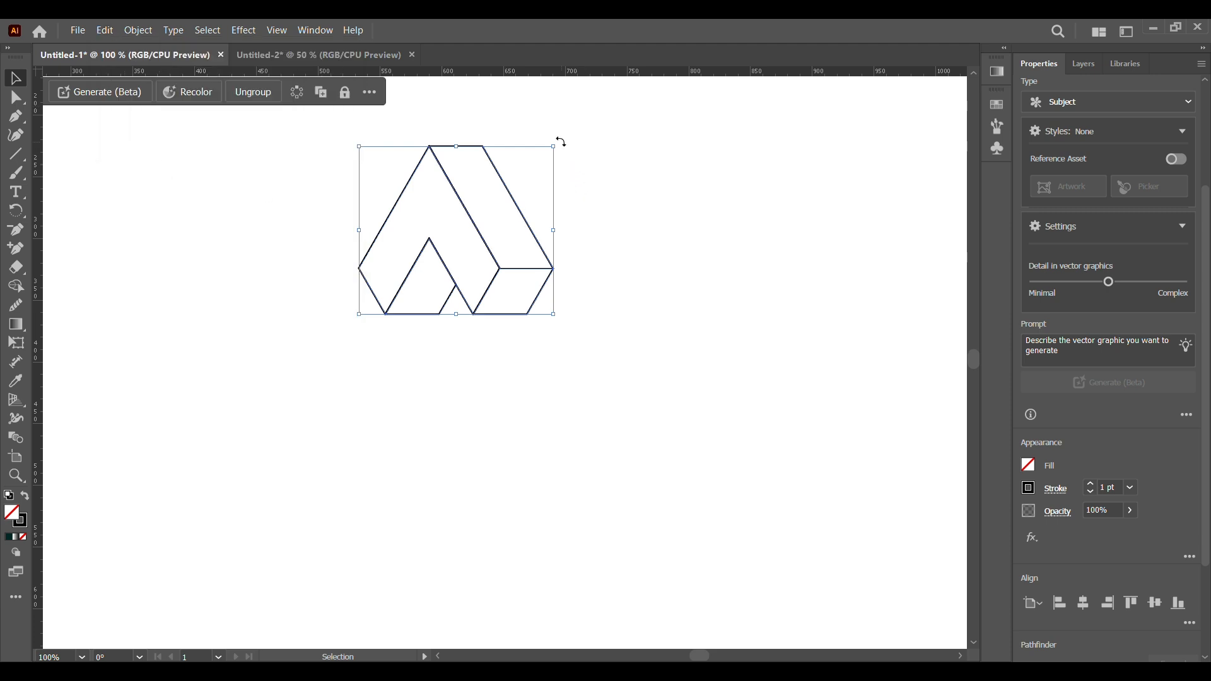
{"action": "left_click_drag", "start_coordinate": [558, 140], "coordinate": [485, 368]}
{"action": "left_click_drag", "start_coordinate": [467, 317], "coordinate": [551, 470]}
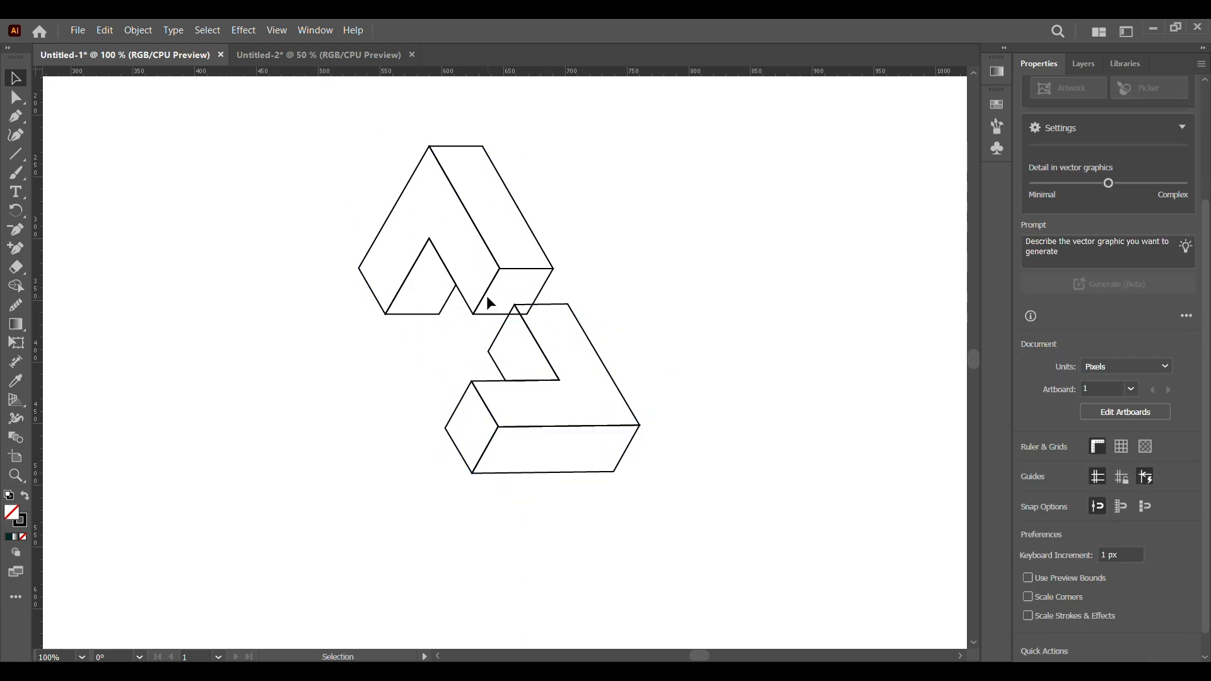
Duplicate the top A in place, rotate the copy about 120° counterclockwise and move it below and to the left.
{"action": "left_click", "coordinate": [486, 300]}
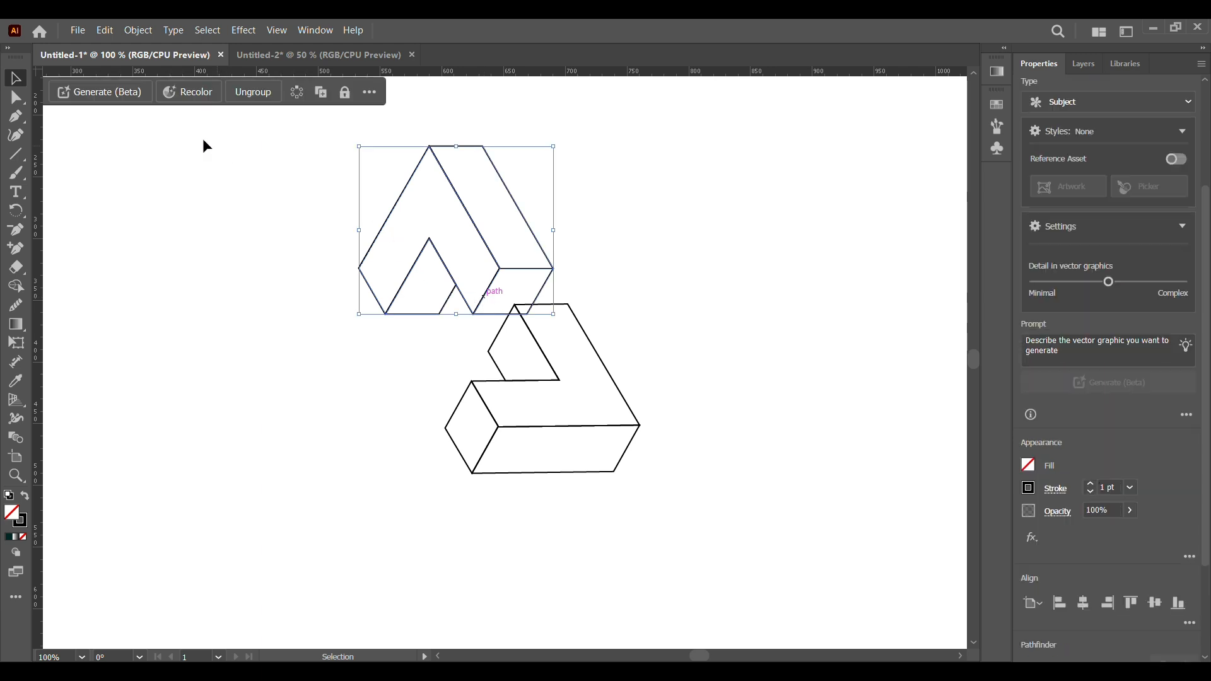
{"action": "left_click", "coordinate": [138, 30]}
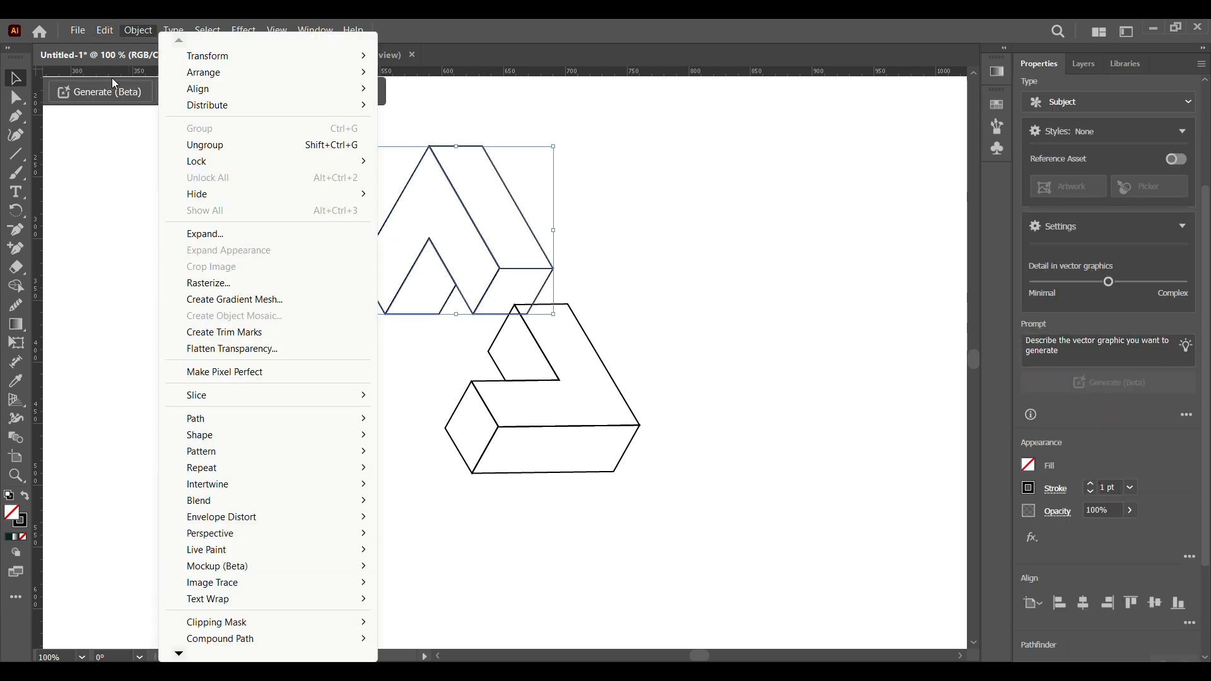
{"action": "mouse_move", "coordinate": [105, 31]}
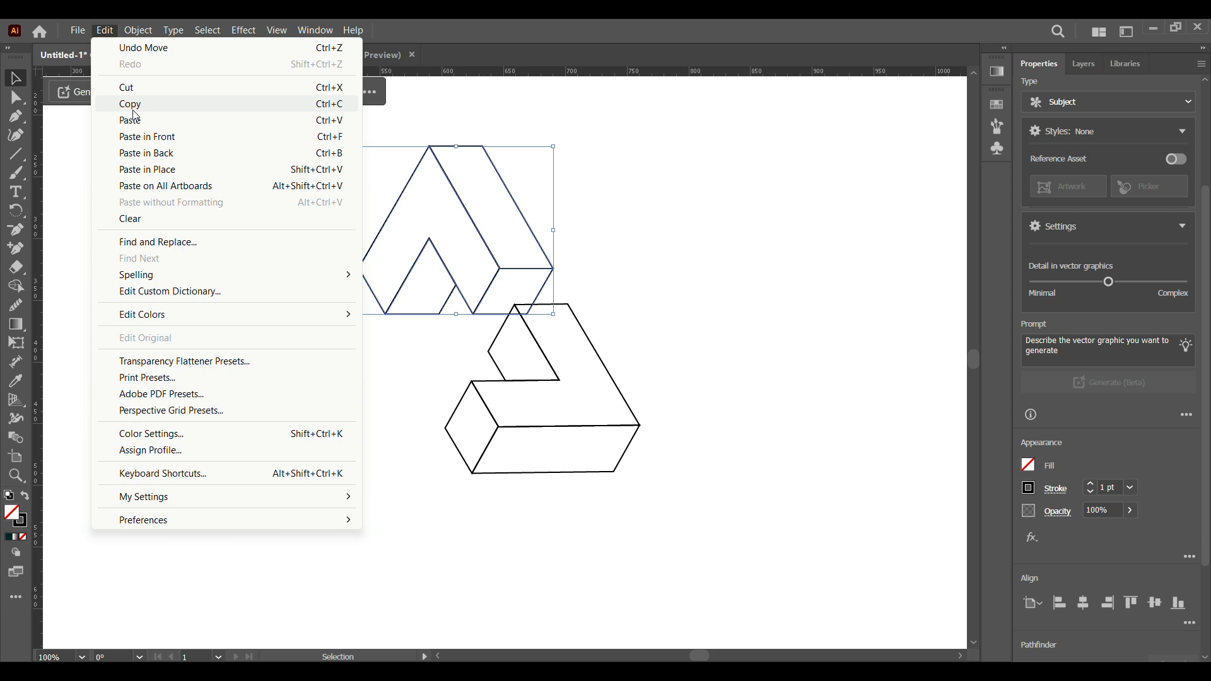
{"action": "left_click", "coordinate": [133, 104]}
{"action": "left_click", "coordinate": [105, 30]}
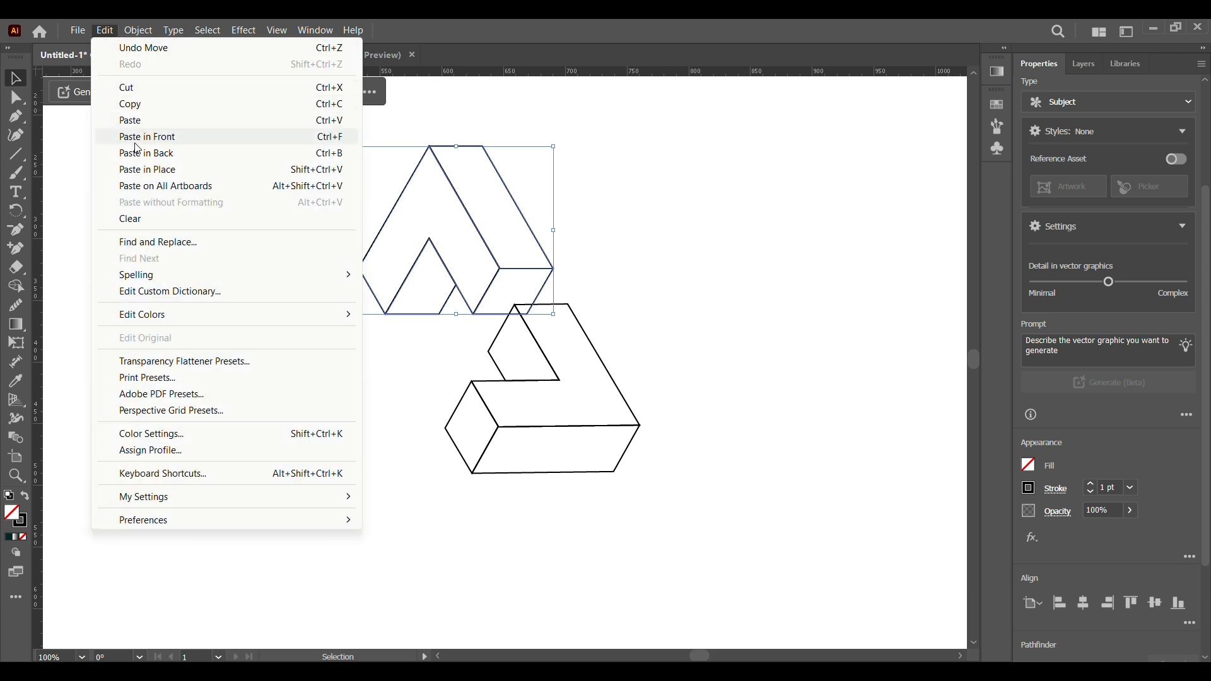
{"action": "left_click", "coordinate": [151, 170]}
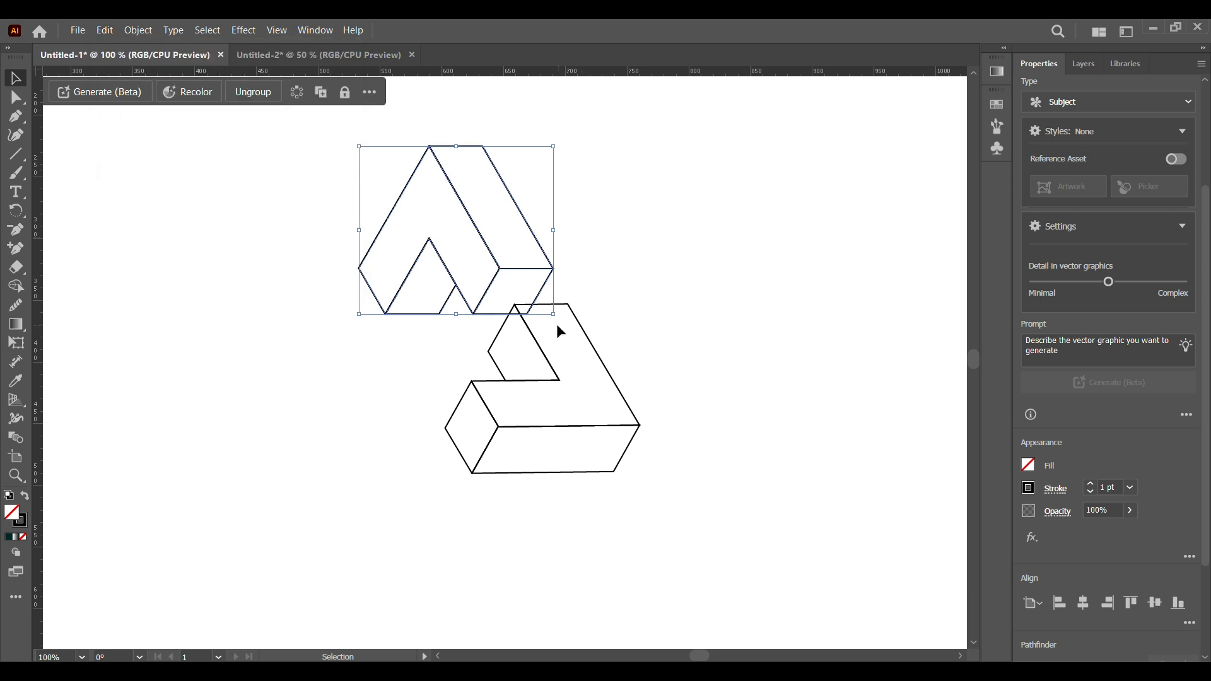
{"action": "left_click_drag", "start_coordinate": [554, 320], "coordinate": [484, 93]}
{"action": "left_click_drag", "start_coordinate": [428, 341], "coordinate": [363, 442]}
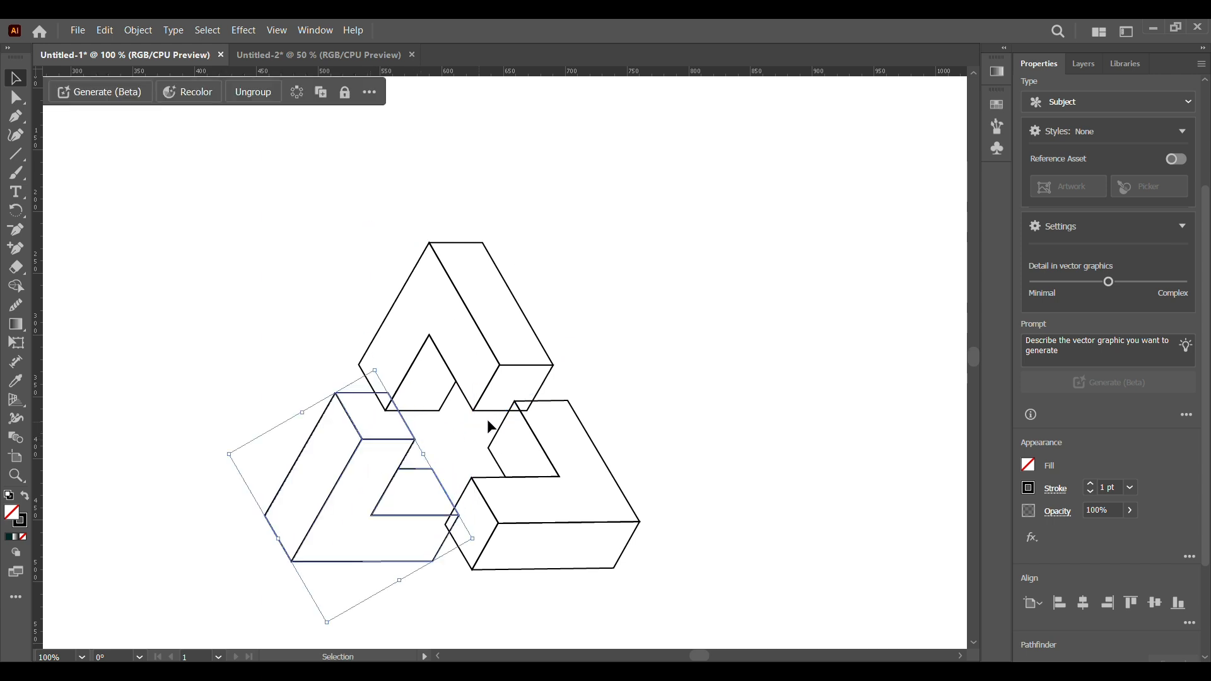
{"action": "left_click", "coordinate": [629, 318]}
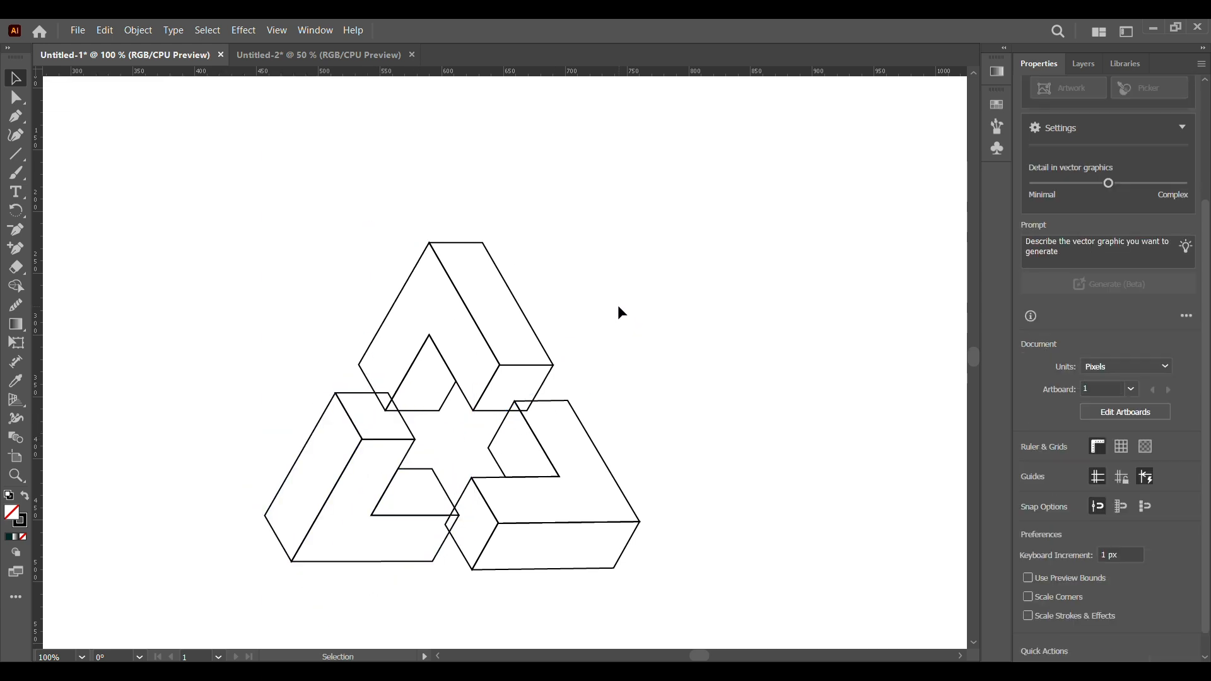
Nudge the two lower copies so they sit level and evenly spaced around the top A.
{"action": "scroll", "coordinate": [618, 305], "scroll_direction": "down", "scroll_amount": 1}
{"action": "scroll", "coordinate": [621, 312], "scroll_direction": "down", "scroll_amount": 2}
{"action": "left_click_drag", "start_coordinate": [554, 392], "coordinate": [561, 396]}
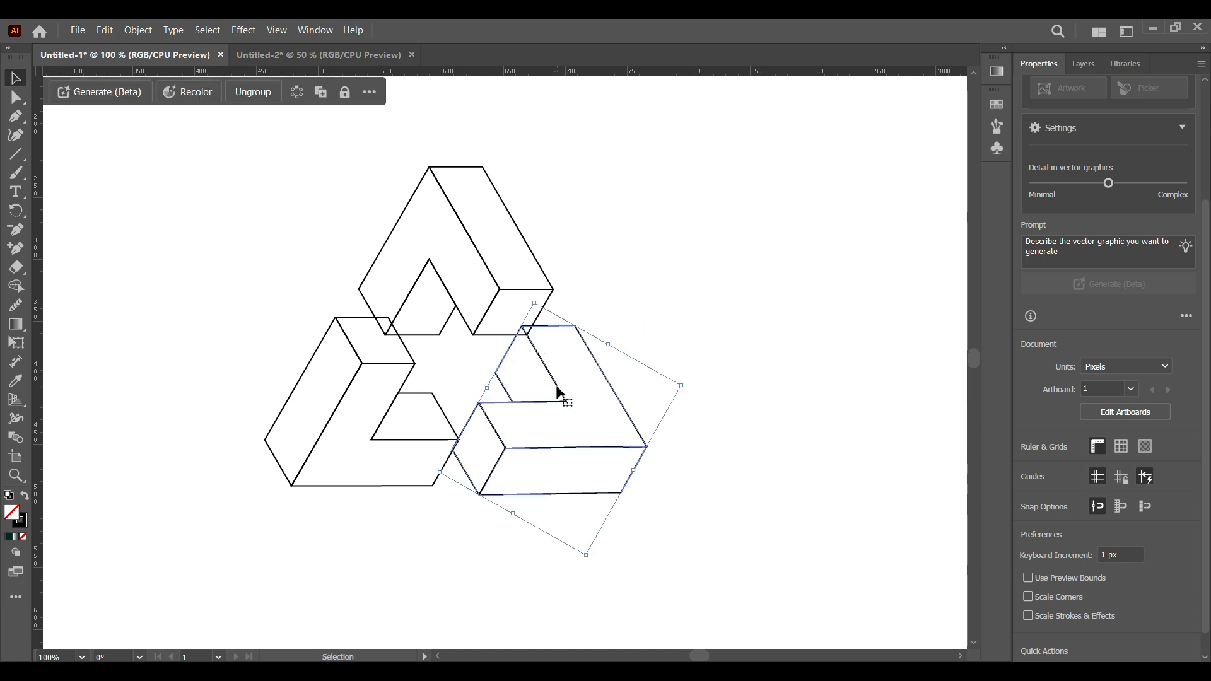
{"action": "key", "text": "ctrl+z"}
{"action": "scroll", "coordinate": [687, 311], "scroll_direction": "down", "scroll_amount": 1}
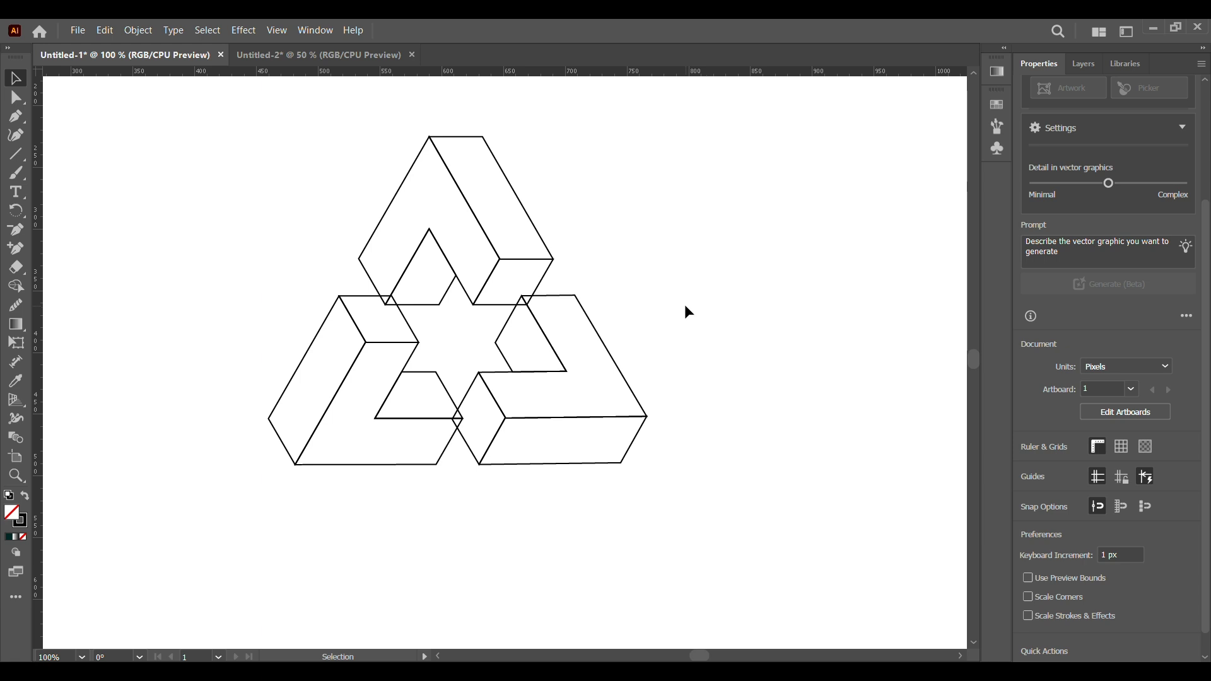
Paste the dark, medium and light green colour circles onto the artboard as a palette.
{"action": "scroll", "coordinate": [696, 323], "scroll_direction": "up", "scroll_amount": 1}
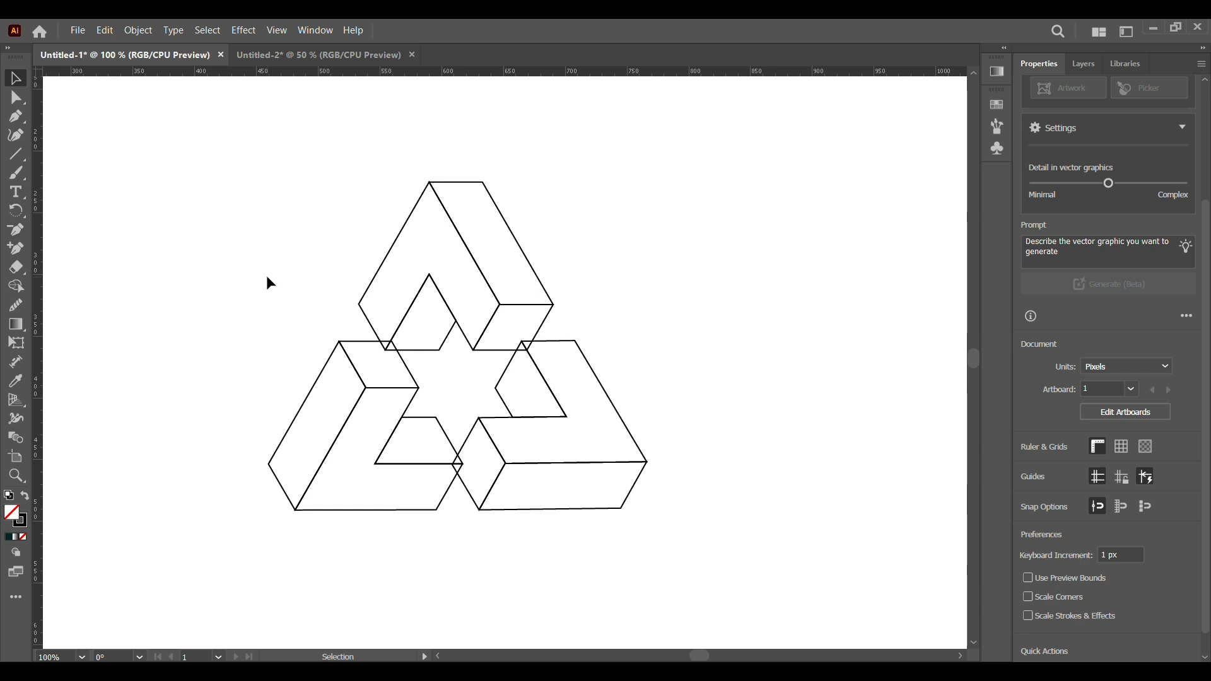
{"action": "key", "text": "ctrl+v"}
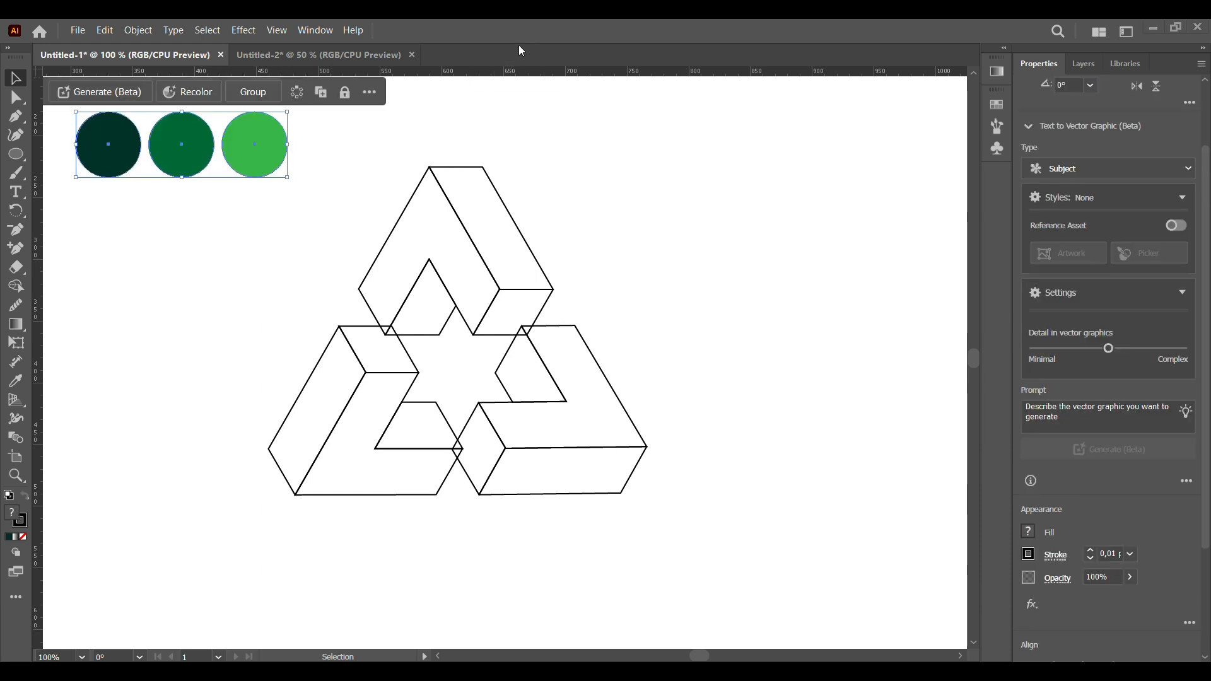
{"action": "left_click", "coordinate": [725, 170]}
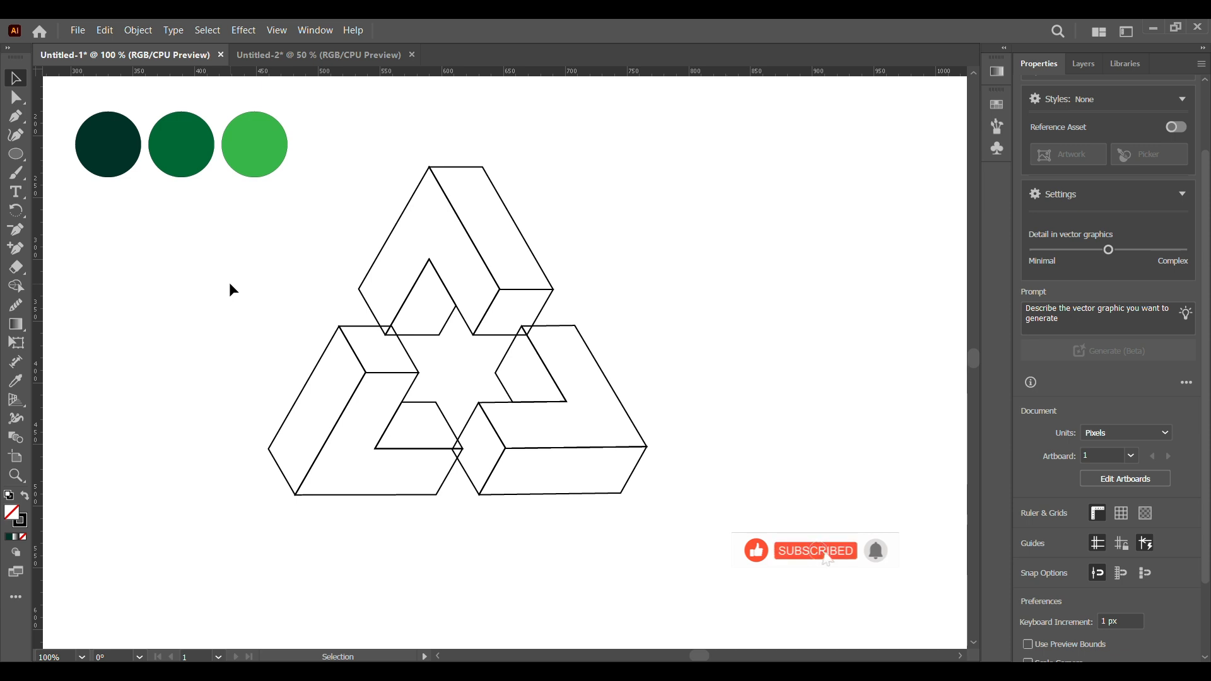
Ungroup the three A shapes so that each face can be selected separately.
{"action": "left_click_drag", "start_coordinate": [375, 197], "coordinate": [585, 535]}
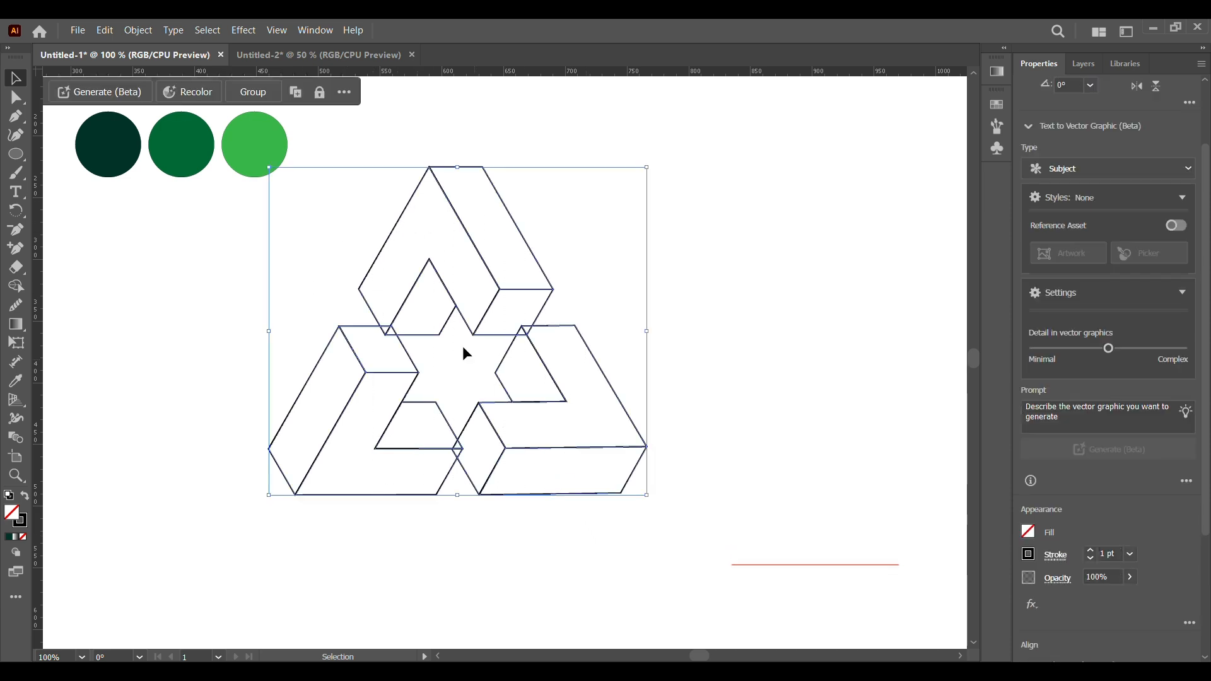
{"action": "left_click", "coordinate": [413, 128]}
{"action": "left_click_drag", "start_coordinate": [408, 144], "coordinate": [543, 240]}
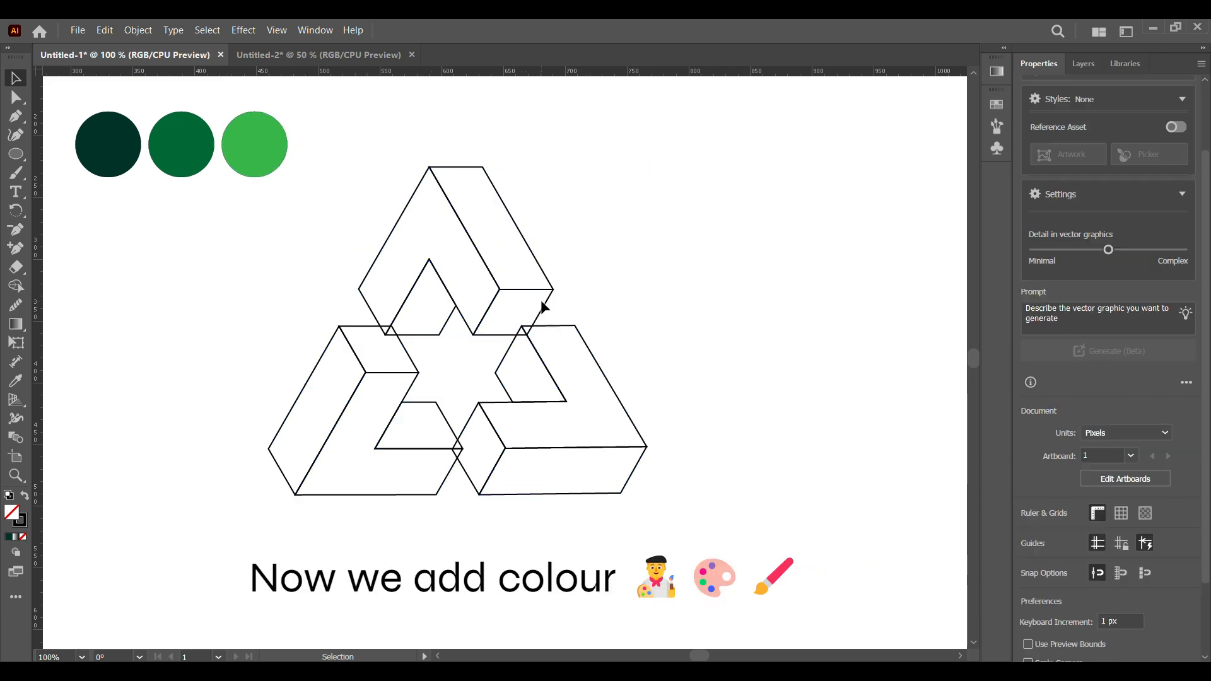
Fill the top A's lower right end face and inner leg face with the darkest green, sampled with the Eyedropper.
{"action": "left_click", "coordinate": [543, 304]}
{"action": "key", "text": "i"}
{"action": "left_click", "coordinate": [113, 151]}
{"action": "key", "text": "v"}
{"action": "left_click", "coordinate": [439, 334]}
{"action": "key", "text": "i"}
{"action": "left_click", "coordinate": [106, 147]}
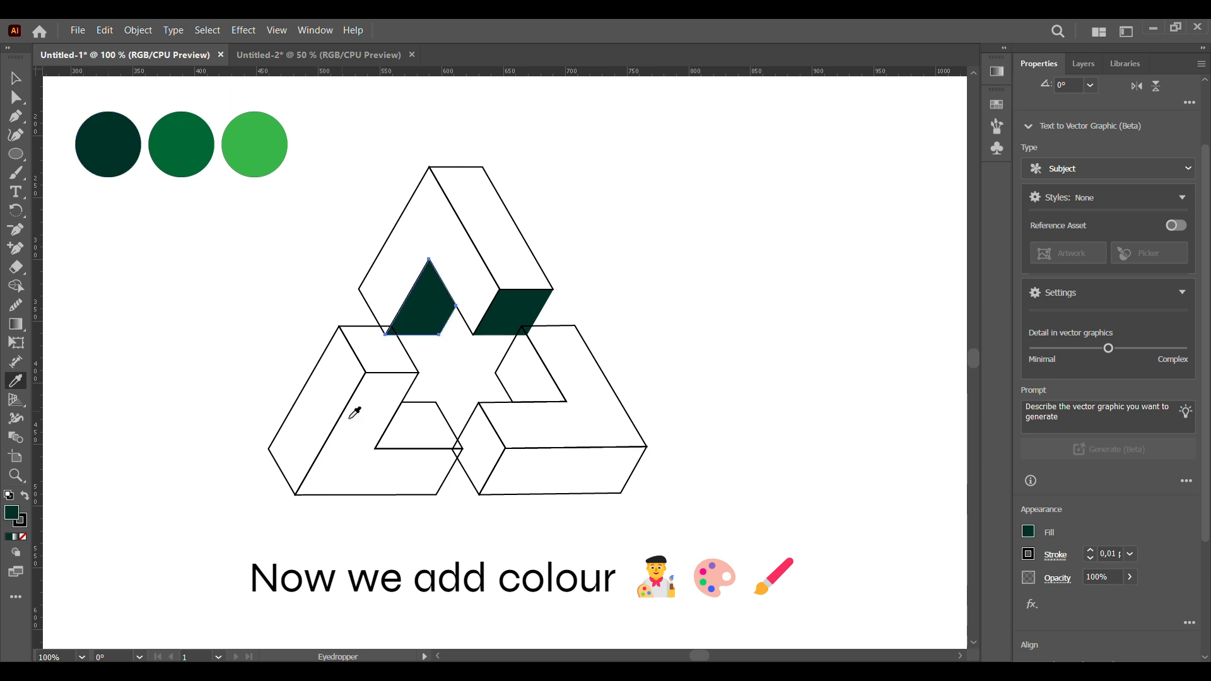
Fill the bottom face of the lower right shape and the L-shaped face of the lower left shape with the darkest green.
{"action": "key", "text": "v"}
{"action": "left_click", "coordinate": [568, 451]}
{"action": "key", "text": "i"}
{"action": "left_click", "coordinate": [108, 147]}
{"action": "key", "text": "v"}
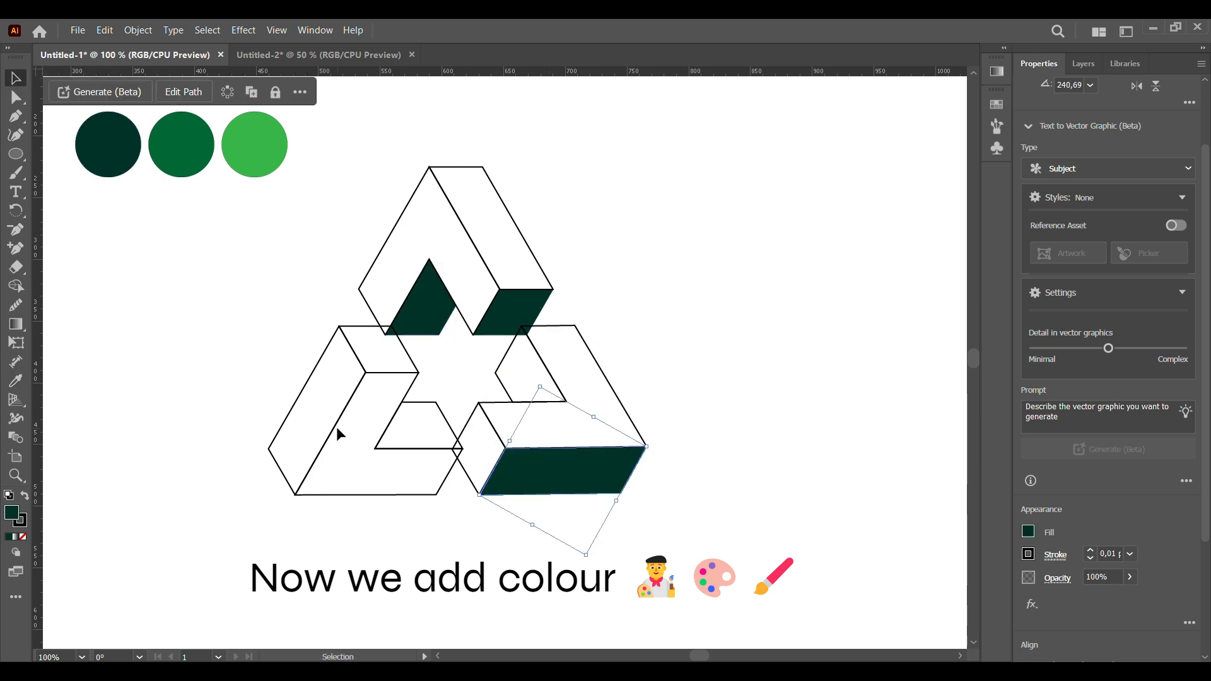
{"action": "left_click", "coordinate": [339, 434]}
{"action": "key", "text": "i"}
{"action": "left_click", "coordinate": [108, 142]}
{"action": "key", "text": "v"}
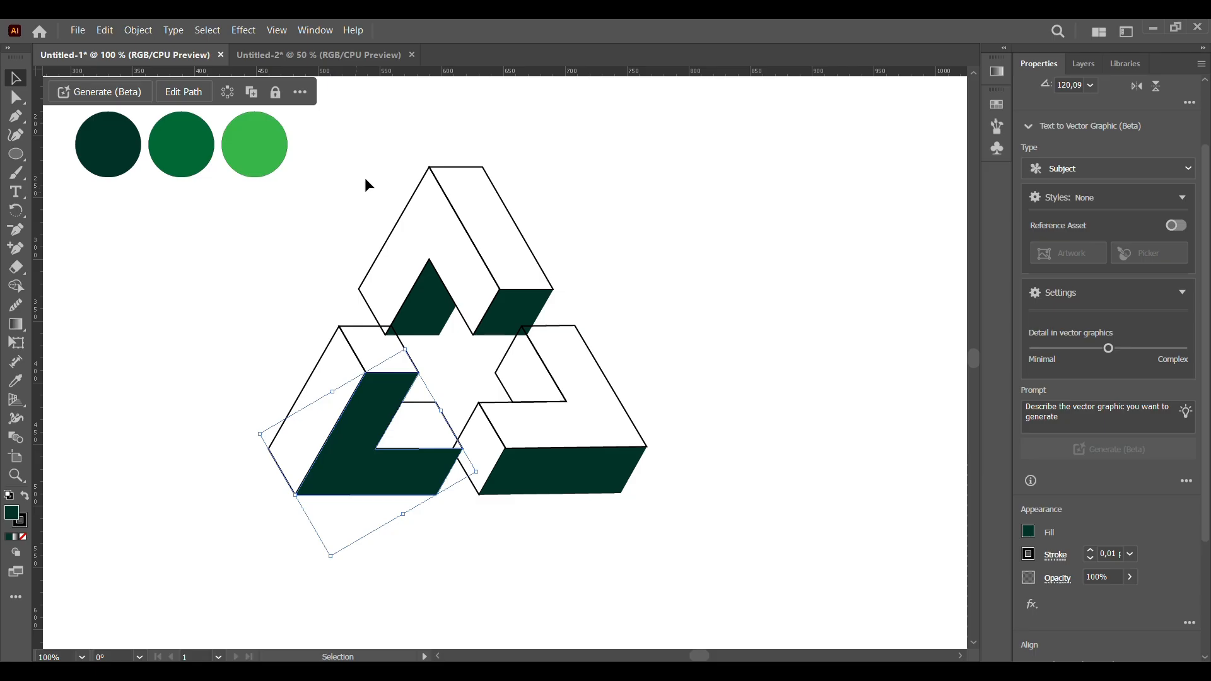
{"action": "left_click", "coordinate": [431, 125]}
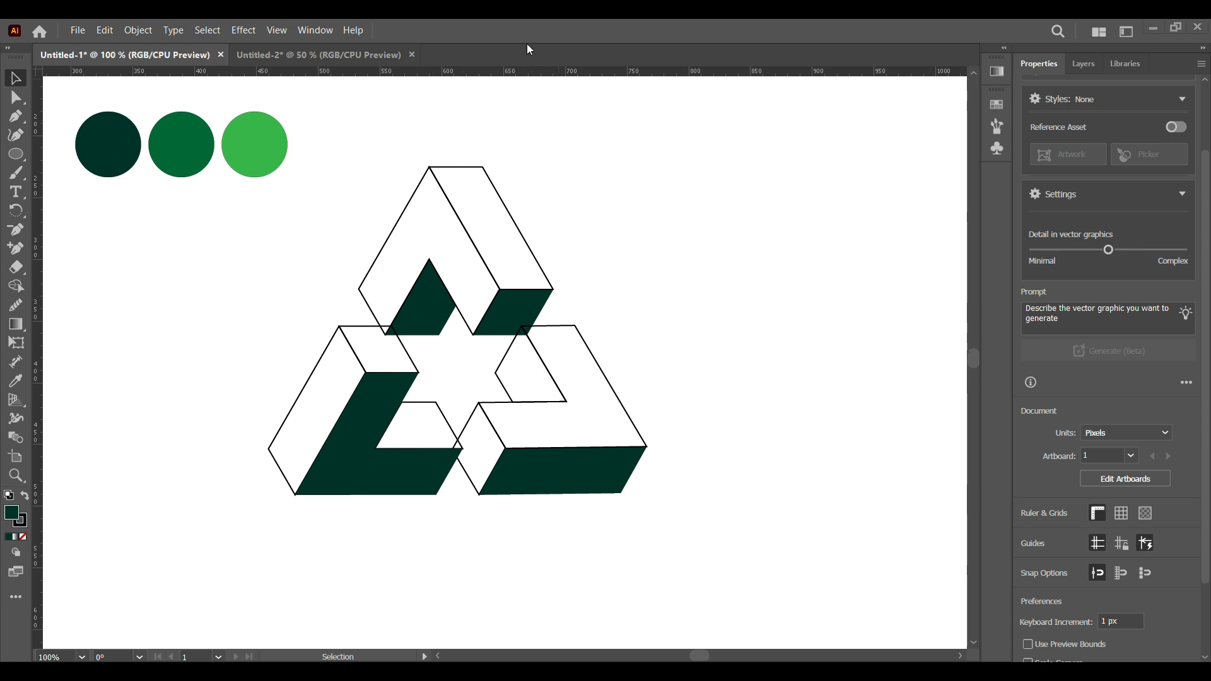
Fill the top A's right side face and the lower right shape's L-shaped face with the light green, sampled with the Eyedropper.
{"action": "left_click", "coordinate": [527, 243]}
{"action": "key", "text": "i"}
{"action": "left_click", "coordinate": [262, 140]}
{"action": "key", "text": "v"}
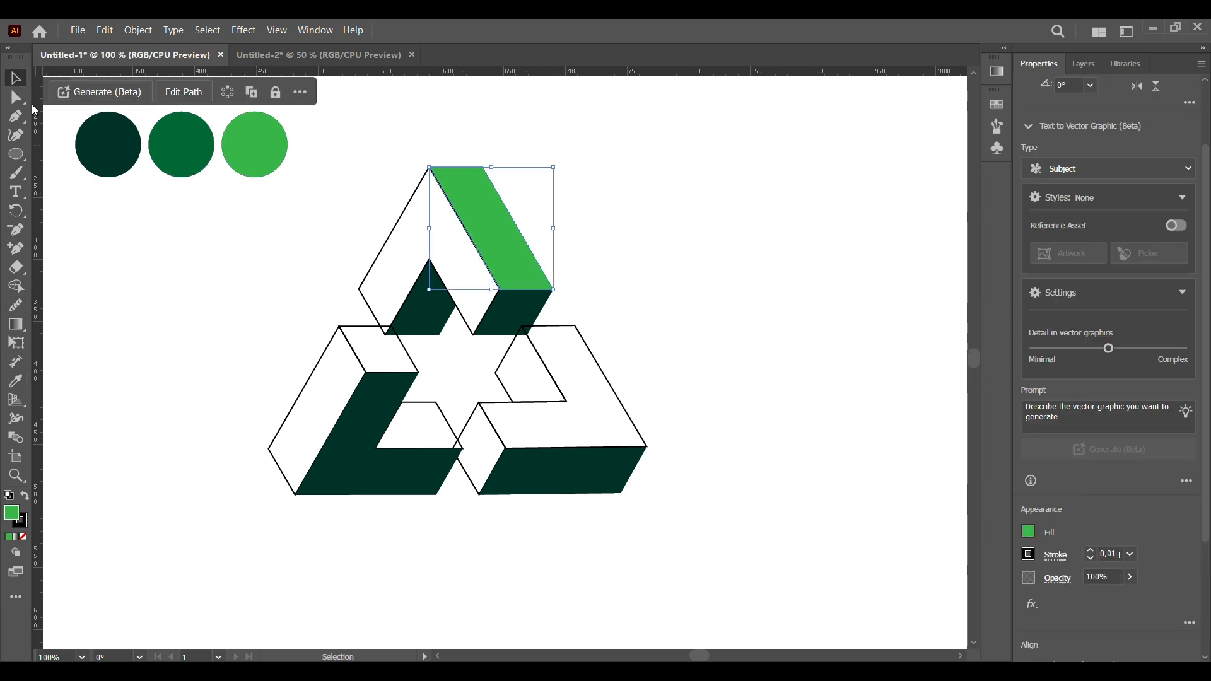
{"action": "left_click", "coordinate": [589, 366]}
{"action": "key", "text": "i"}
{"action": "left_click", "coordinate": [276, 167]}
{"action": "key", "text": "v"}
Fill the lower left shape's inner leg face and small upper end face with the light green from the palette.
{"action": "left_click", "coordinate": [433, 409]}
{"action": "key", "text": "i"}
{"action": "left_click", "coordinate": [270, 135]}
{"action": "key", "text": "v"}
{"action": "left_click", "coordinate": [413, 364]}
{"action": "key", "text": "i"}
{"action": "left_click", "coordinate": [240, 123]}
{"action": "key", "text": "v"}
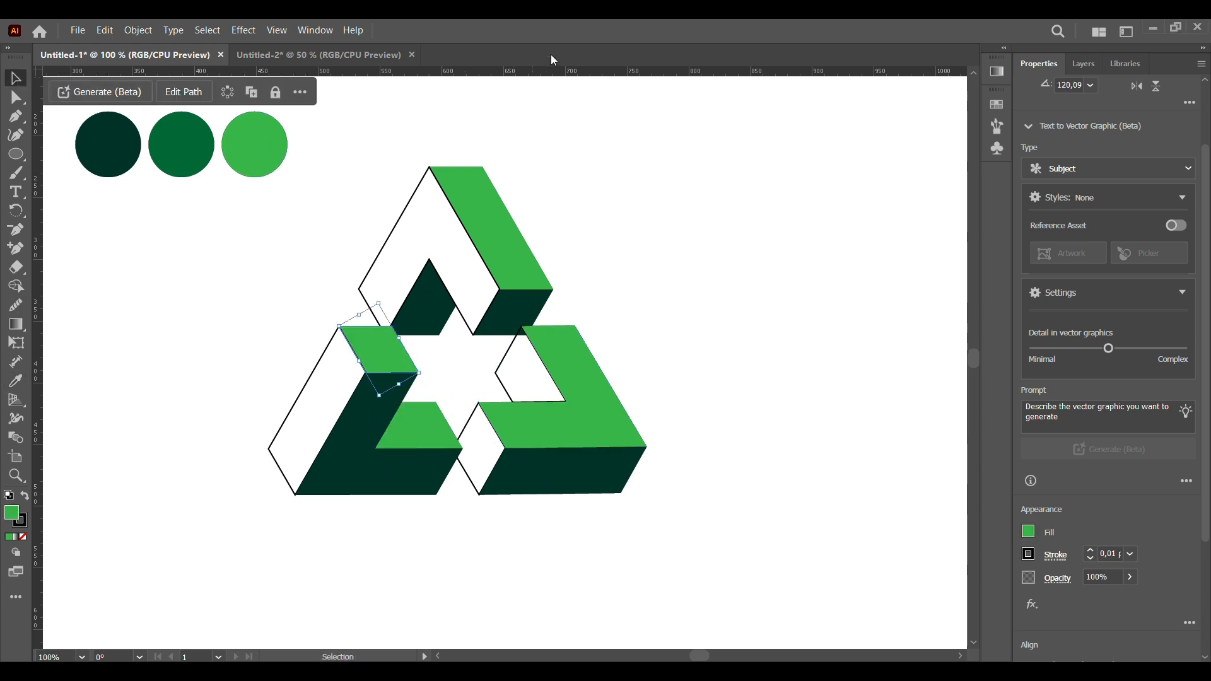
Fill the top A's front face with the medium green, sampled with the Eyedropper.
{"action": "left_click", "coordinate": [577, 165]}
{"action": "left_click", "coordinate": [433, 176]}
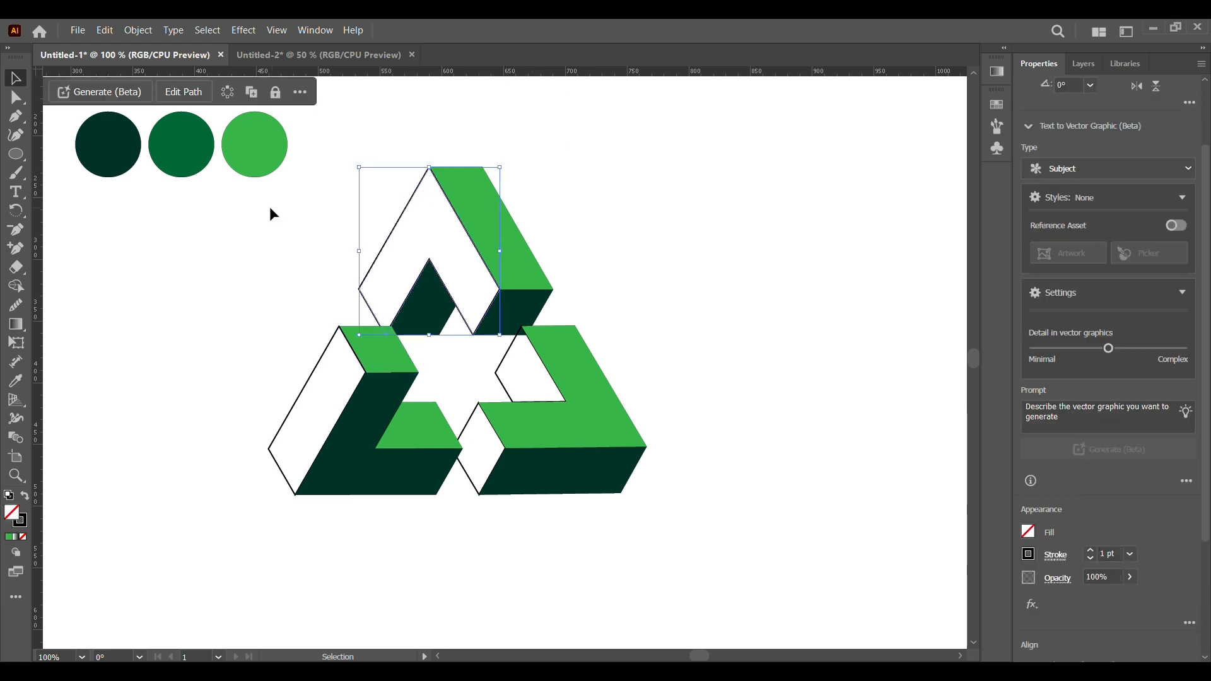
{"action": "key", "text": "i"}
{"action": "left_click", "coordinate": [129, 122]}
{"action": "left_click", "coordinate": [13, 82]}
Fill the lower right shape's two remaining faces and the lower left shape's outer face with the medium green.
{"action": "left_click", "coordinate": [503, 386]}
{"action": "key", "text": "i"}
{"action": "left_click", "coordinate": [179, 144]}
{"action": "left_click", "coordinate": [13, 82]}
{"action": "left_click", "coordinate": [473, 485]}
{"action": "key", "text": "i"}
{"action": "left_click", "coordinate": [178, 144]}
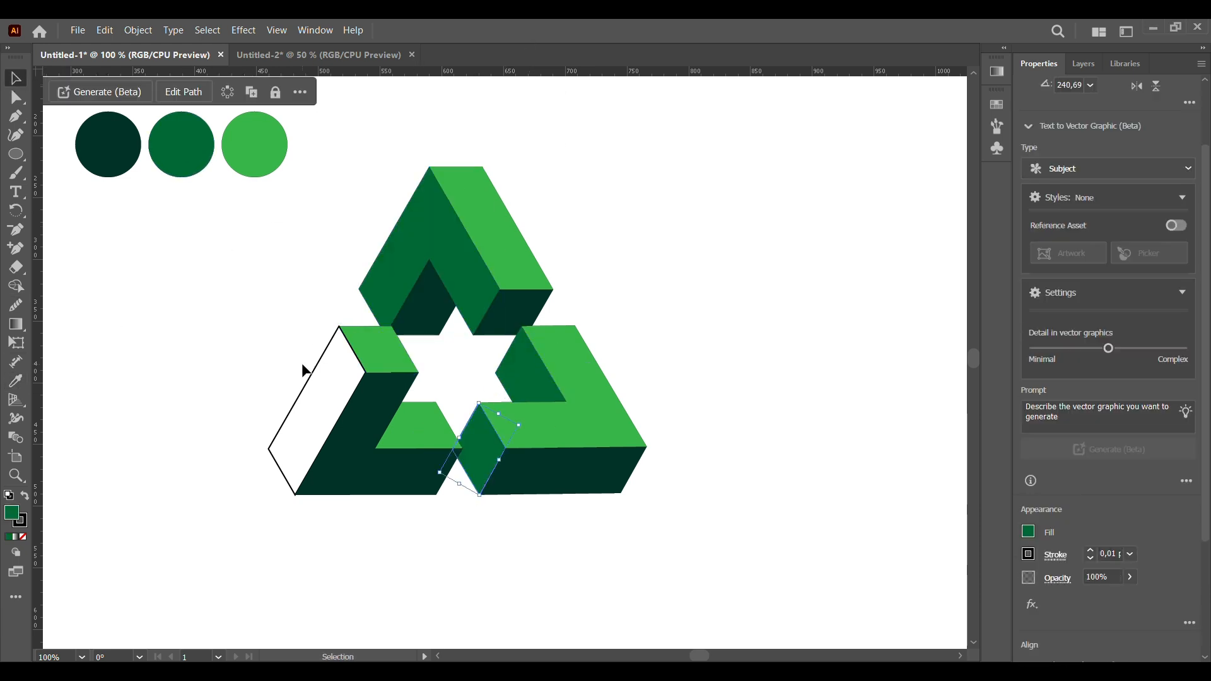
{"action": "left_click", "coordinate": [435, 129]}
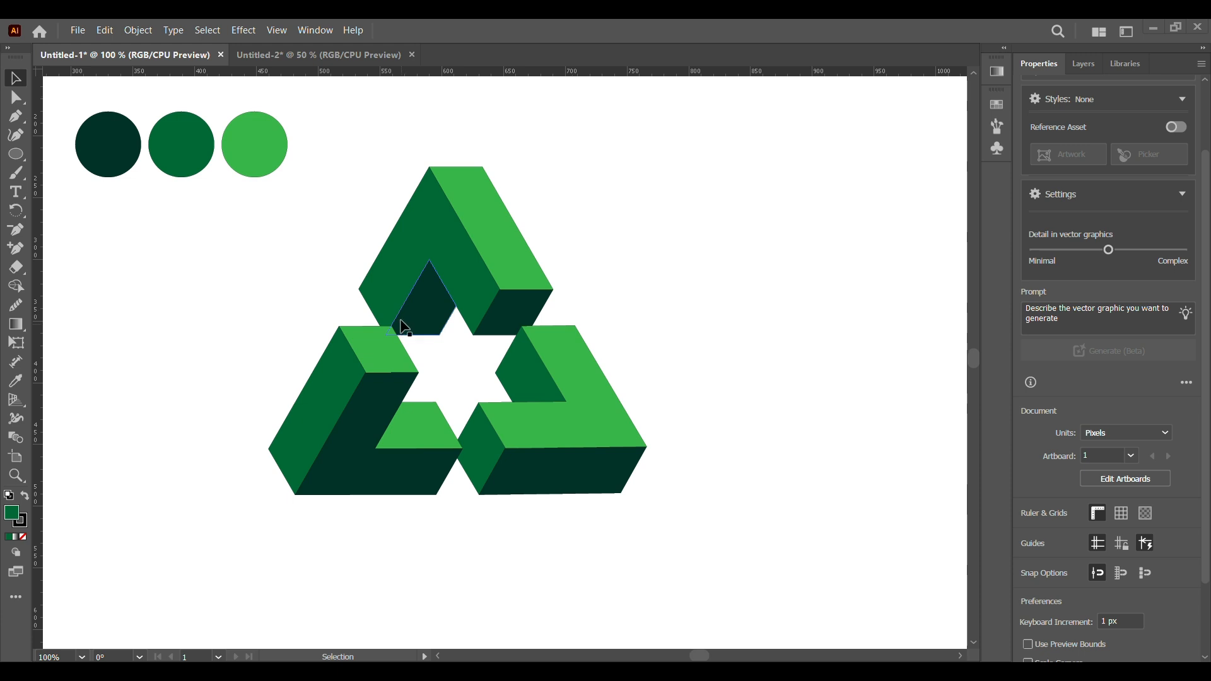
Move the lower left shape's small light green upper face to the bottom of Layer 1's stacking order, behind the top A.
{"action": "left_click", "coordinate": [365, 345]}
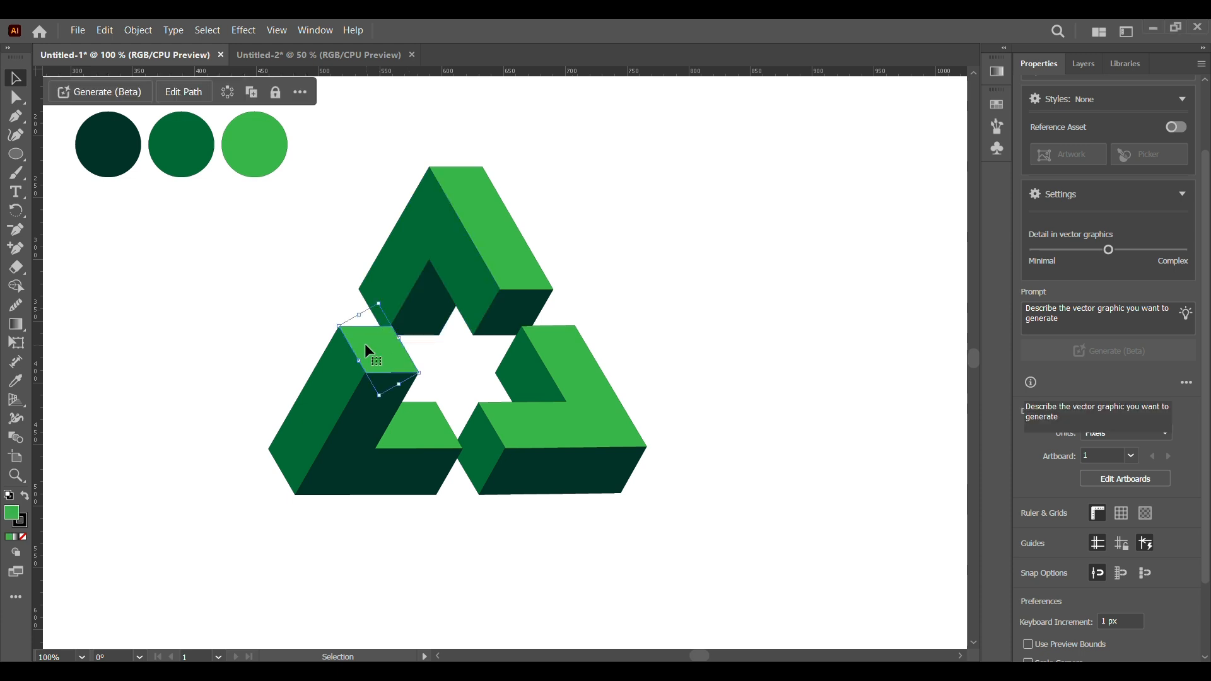
{"action": "left_click", "coordinate": [1086, 63]}
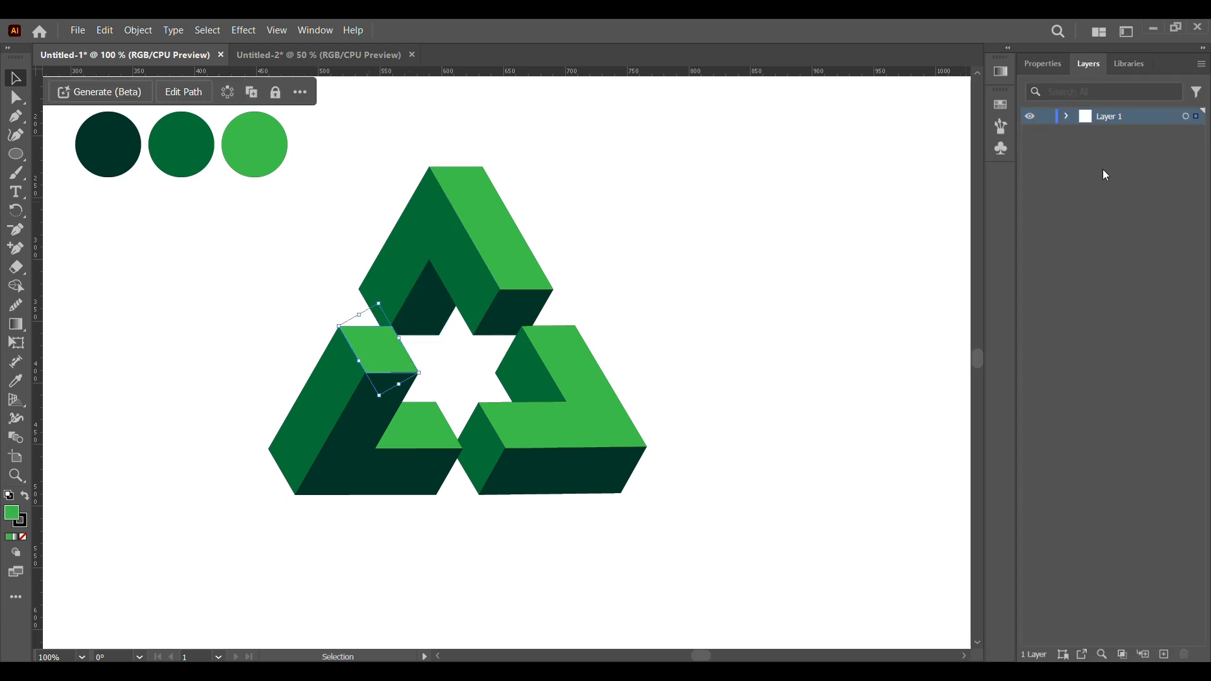
{"action": "left_click", "coordinate": [1068, 116]}
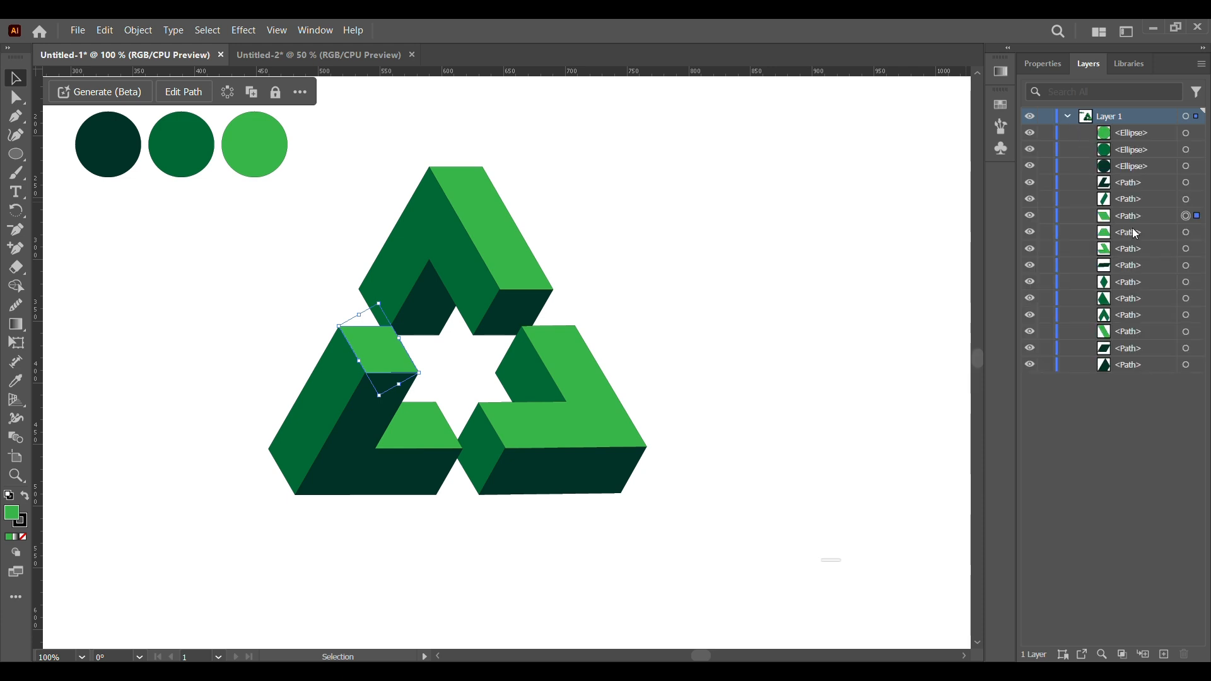
{"action": "mouse_move", "coordinate": [1148, 214]}
{"action": "left_mouse_down"}
{"action": "mouse_move", "coordinate": [1156, 246]}
{"action": "mouse_move", "coordinate": [1129, 372]}
{"action": "left_mouse_up"}
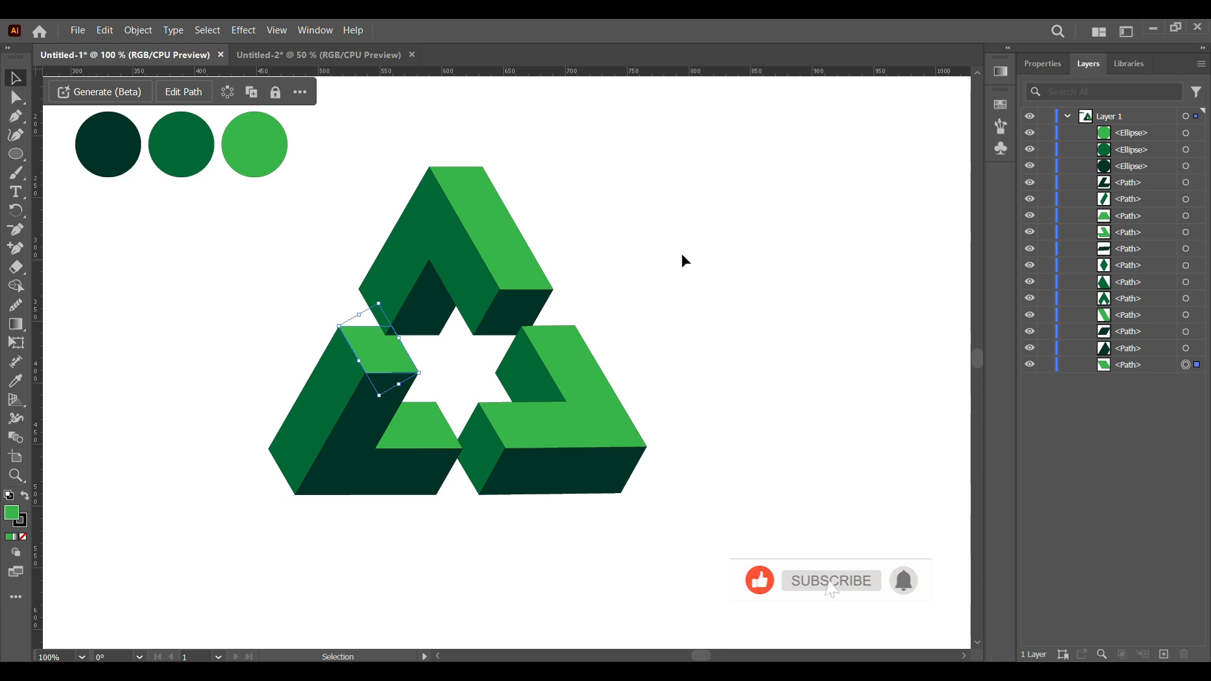
{"action": "left_click", "coordinate": [649, 230]}
{"action": "right_click", "coordinate": [378, 324]}
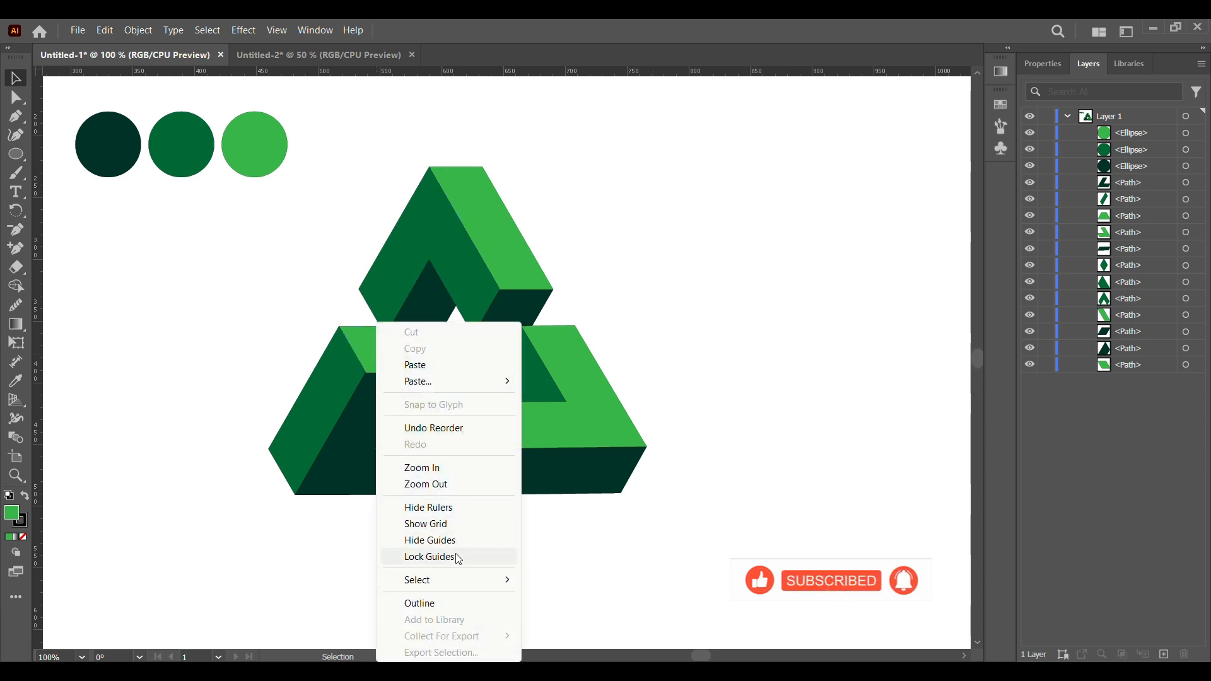
{"action": "left_click", "coordinate": [290, 302]}
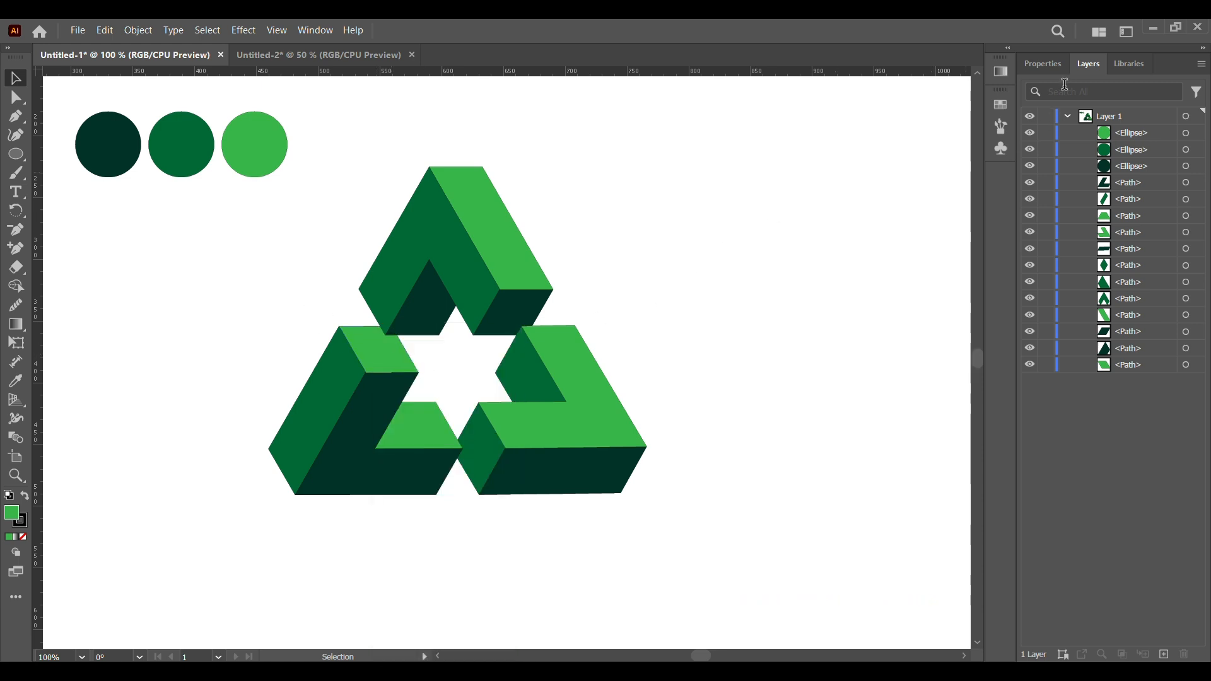
{"action": "left_click", "coordinate": [1047, 63]}
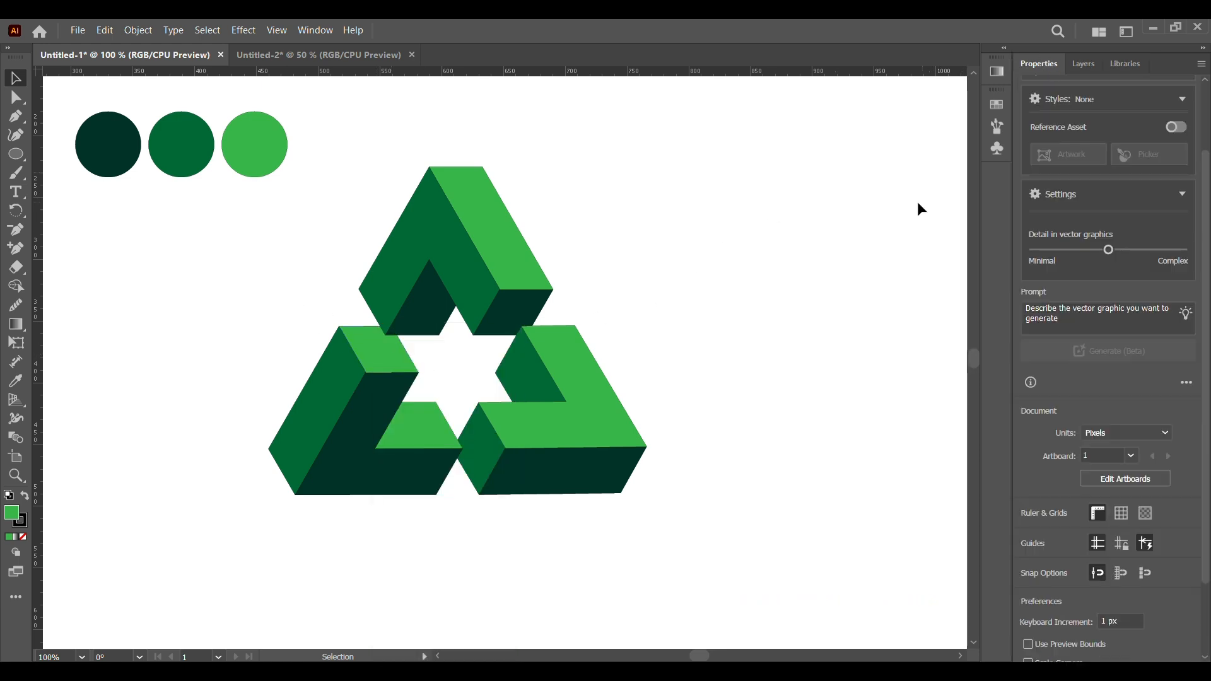